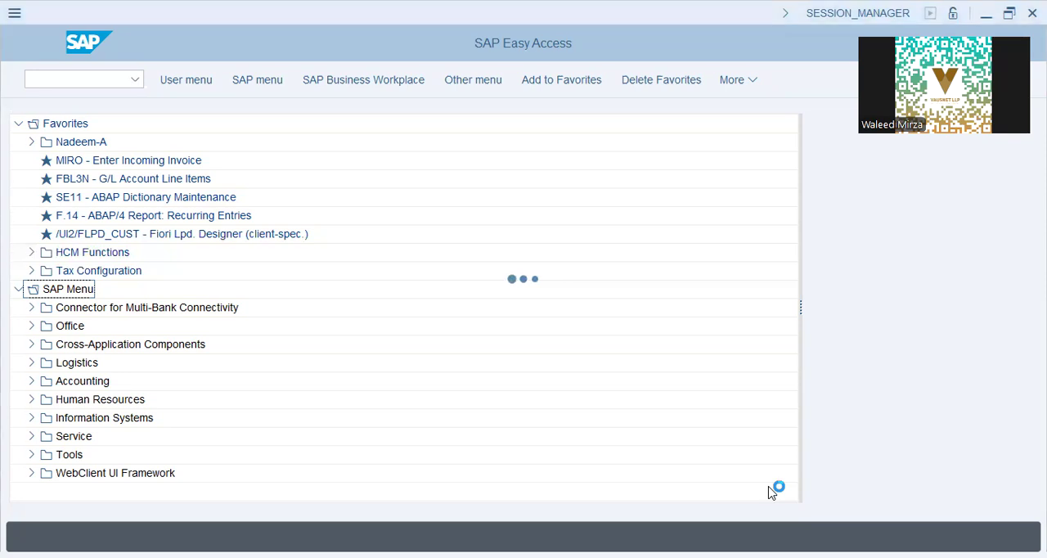
Open the SAP Customizing Implementation Guide structure through transaction SPRO.
text(spro)
key(Return)
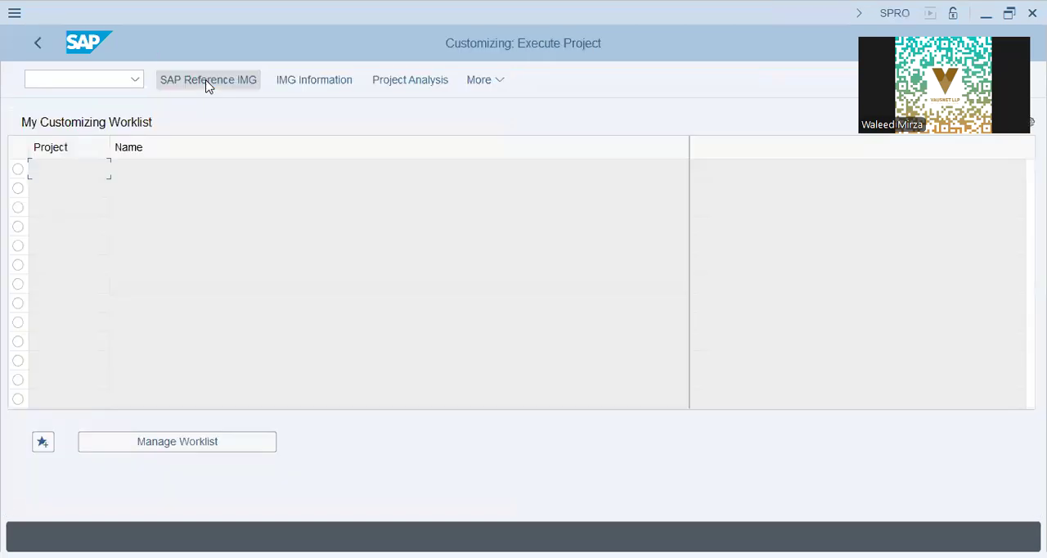
click(207, 82)
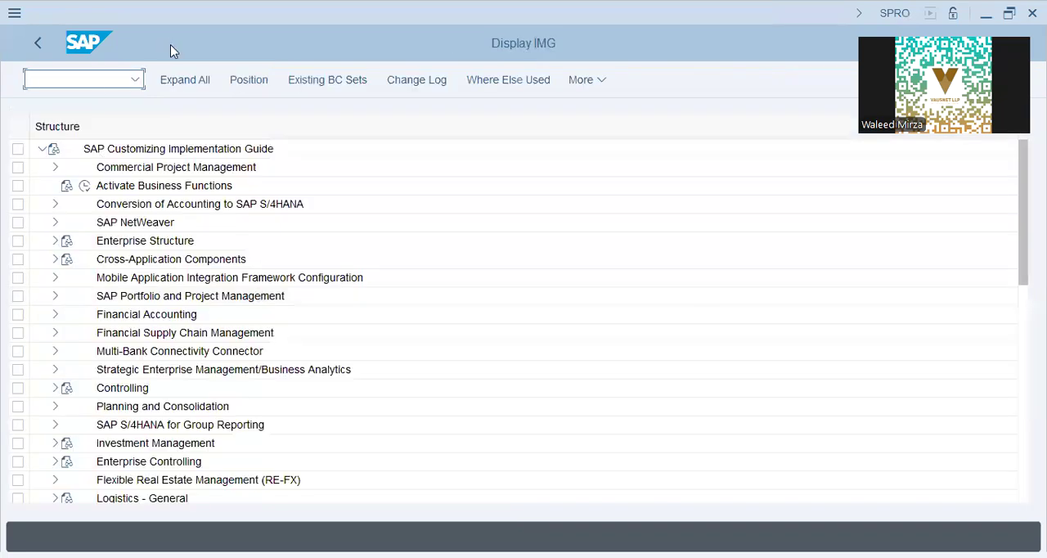
Open the Edit Company Code Data activity under Enterprise Structure, Definition, Financial Accounting.
click(137, 240)
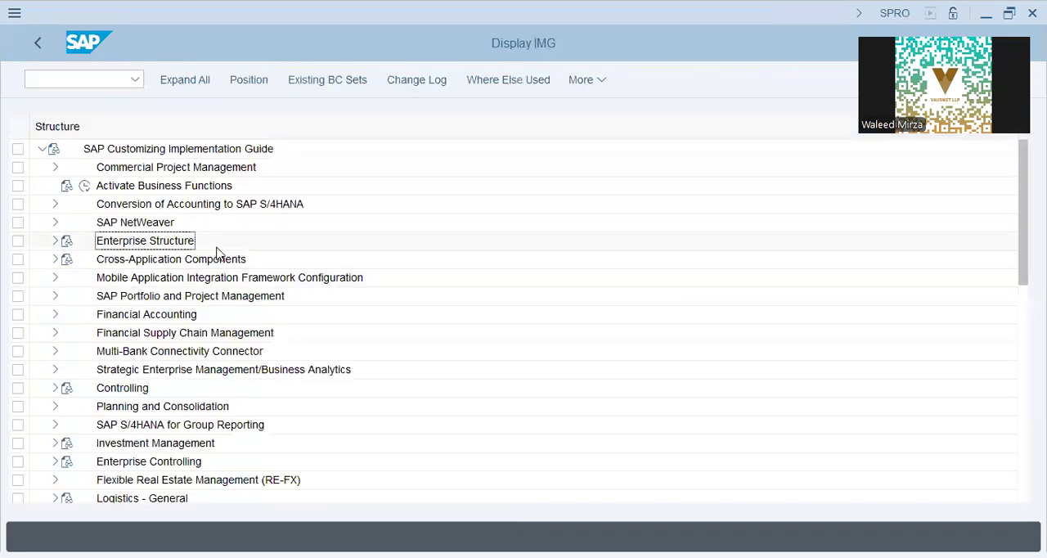
click(55, 241)
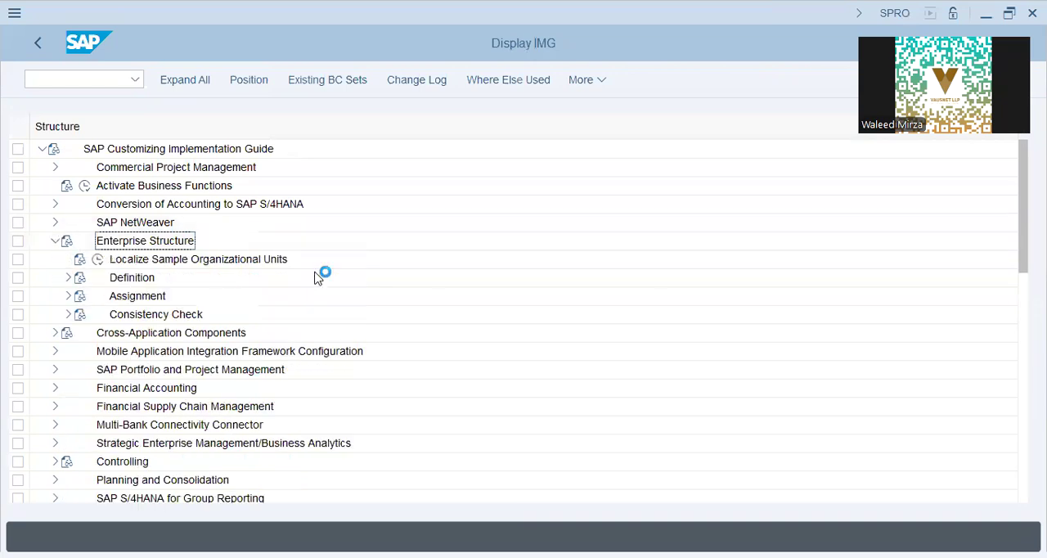
click(69, 278)
click(157, 299)
click(81, 295)
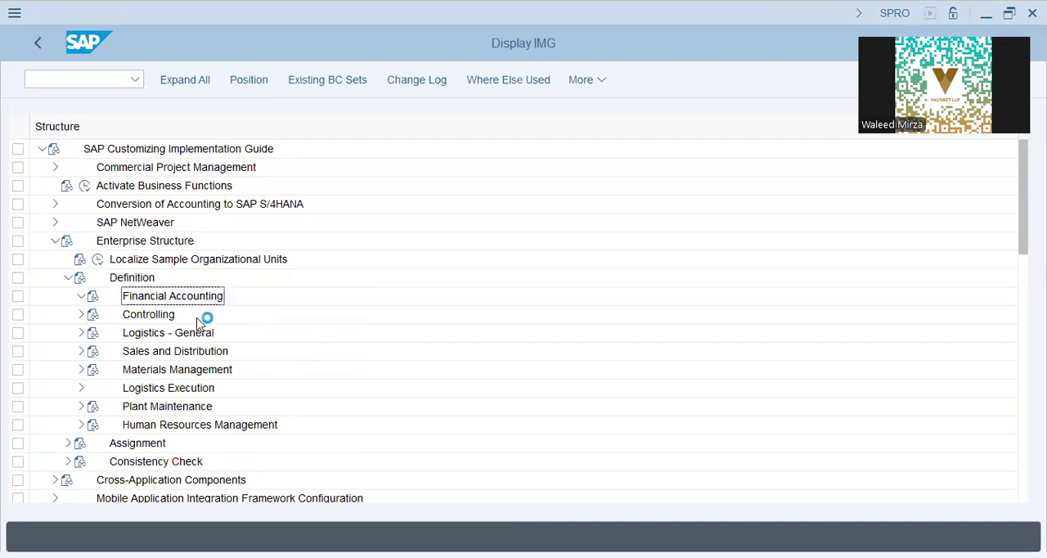
click(167, 334)
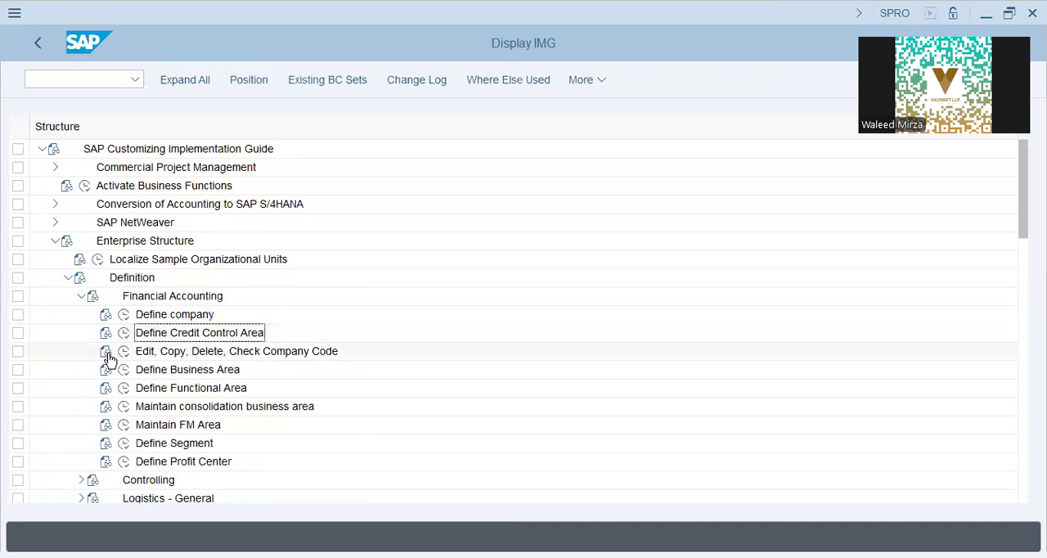
click(123, 352)
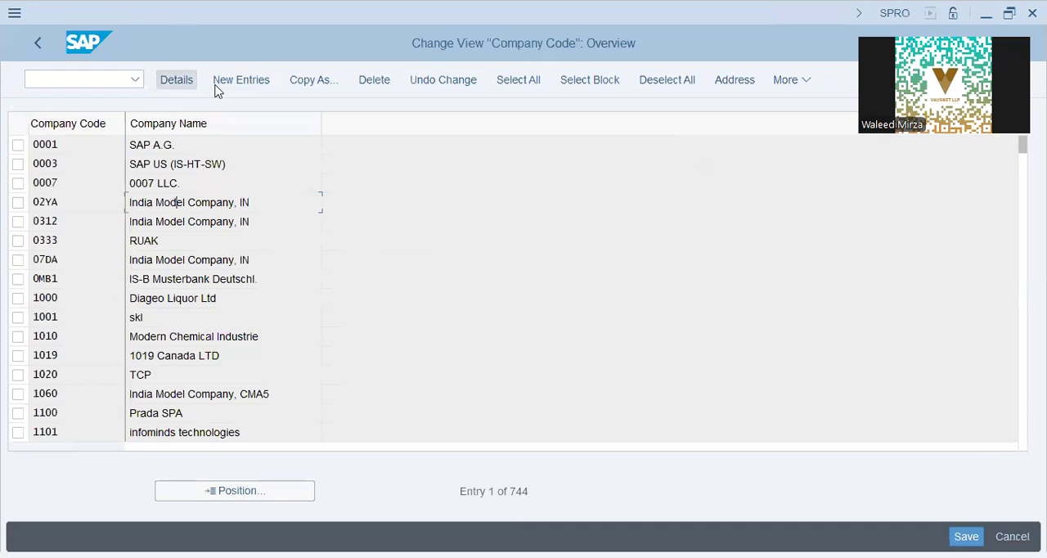
Start a new company code entry with code IAP9 and company name IAP Group 9.
click(240, 80)
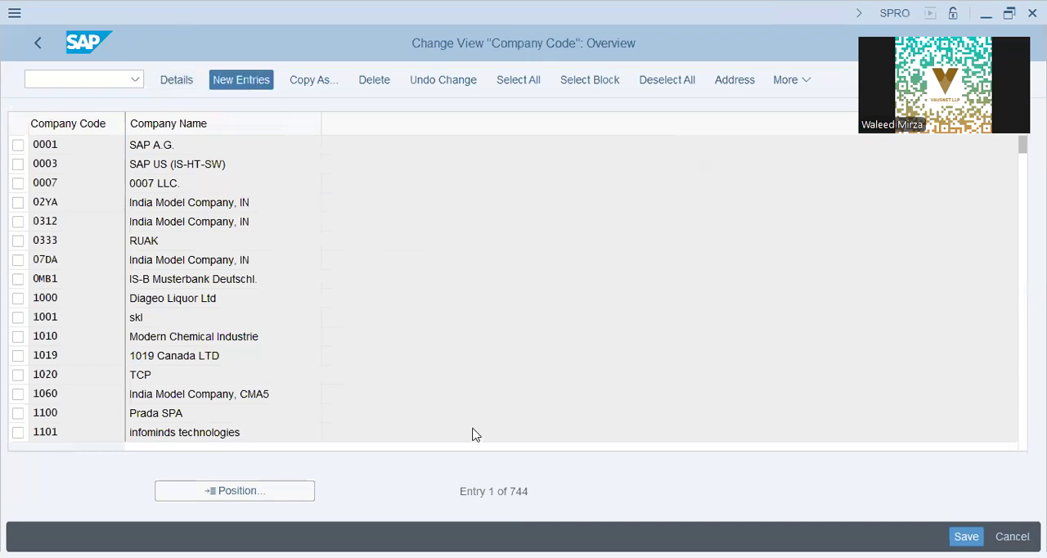
text(IAP)
key(BackSpace)
key(BackSpace)
text(AP)
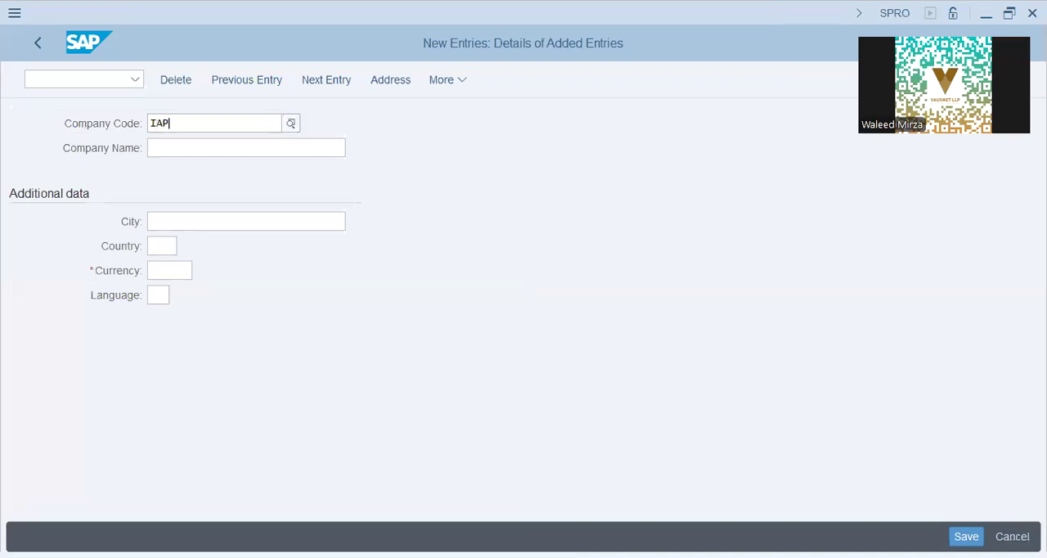
text(9)
key(Tab)
text(IAP Grop)
key(BackSpace)
text(up 9)
key(Tab)
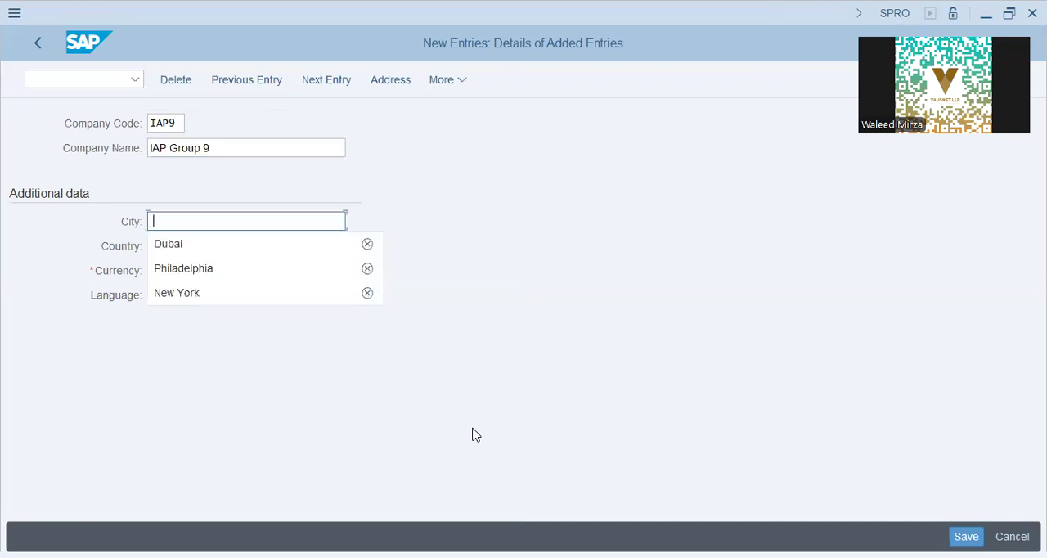
Set the company code's city to Dubai, country AE, currency AED and language EN, and save the entry.
key(Down)
key(Return)
key(Tab)
key(Down)
key(Return)
key(Tab)
key(Down)
key(Return)
key(Tab)
key(Down)
key(Return)
key(Return)
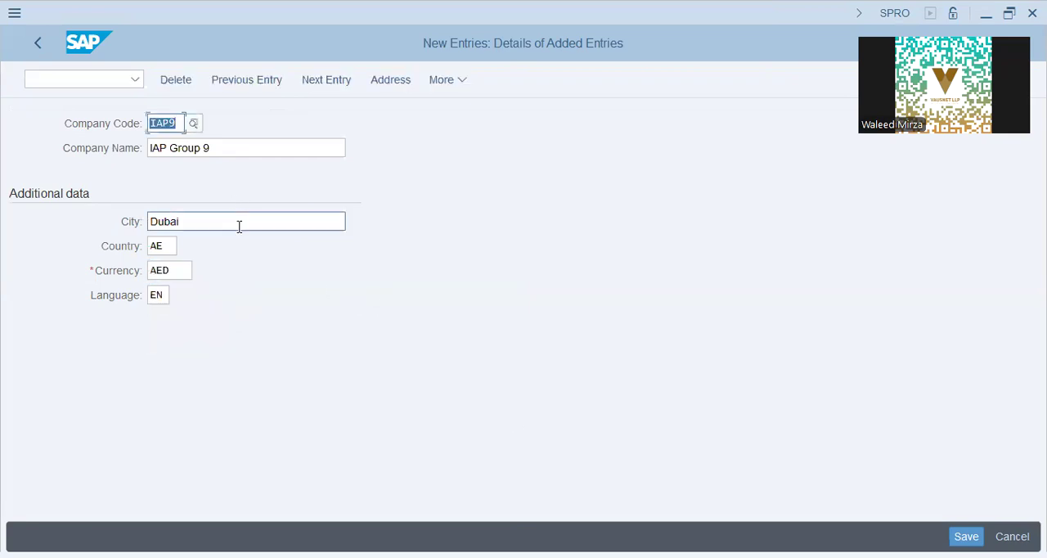
click(188, 269)
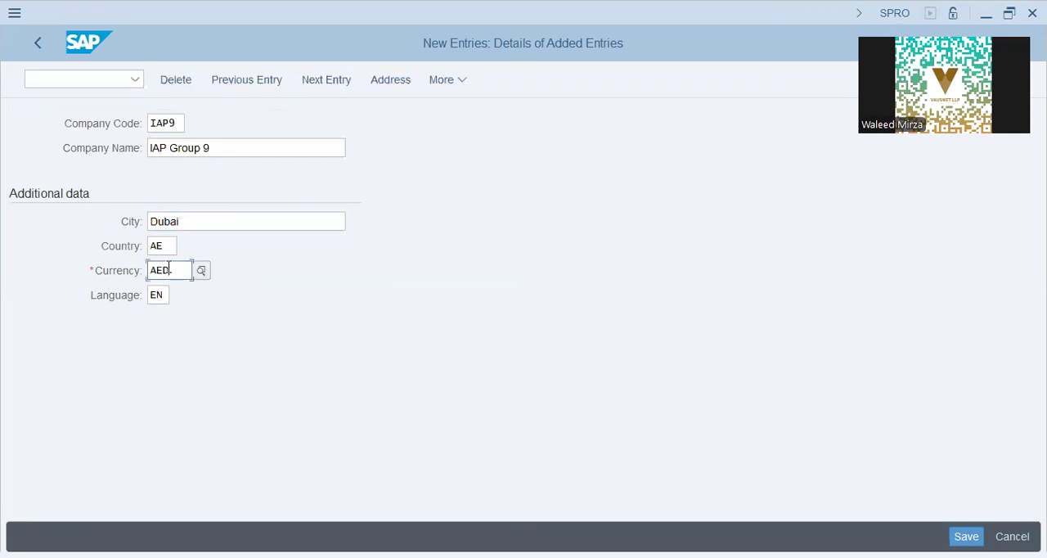
click(199, 224)
click(181, 270)
click(966, 537)
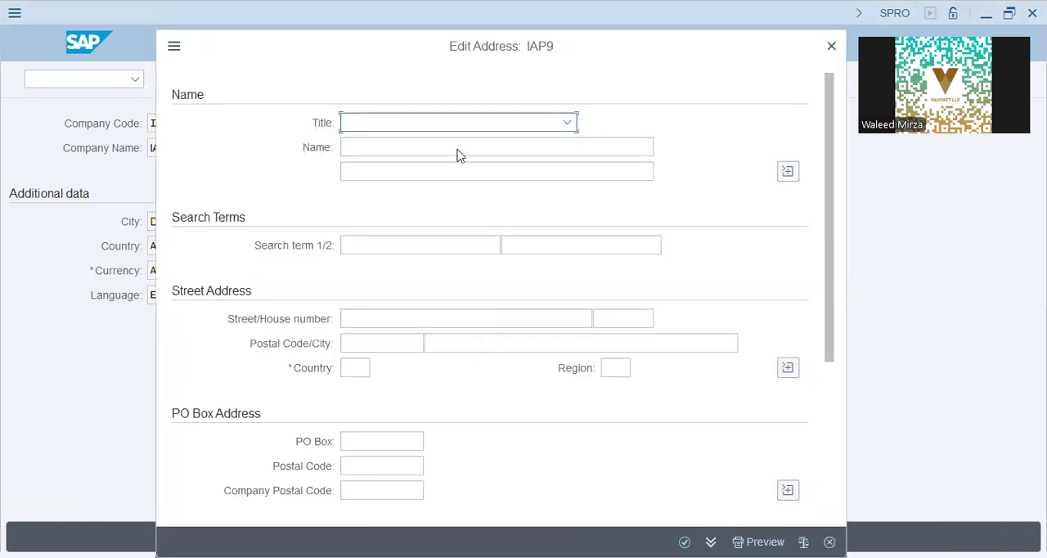
Enter IAP9 for both search terms and AE as country in the company code's address, and confirm it.
click(399, 245)
text(IAP9)
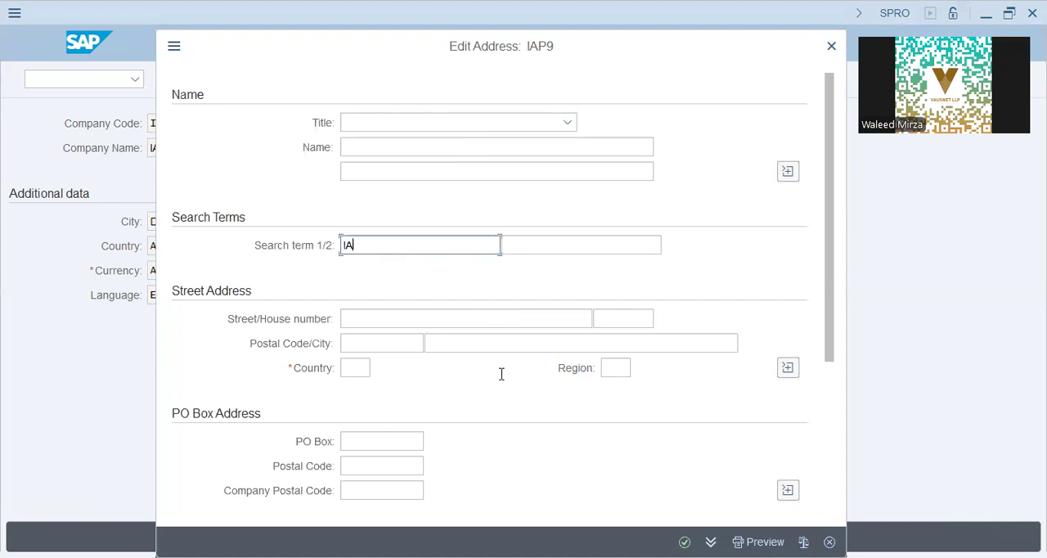
key(Tab)
text(IAP9)
key(Tab)
key(Tab)
key(Tab)
key(Tab)
key(Tab)
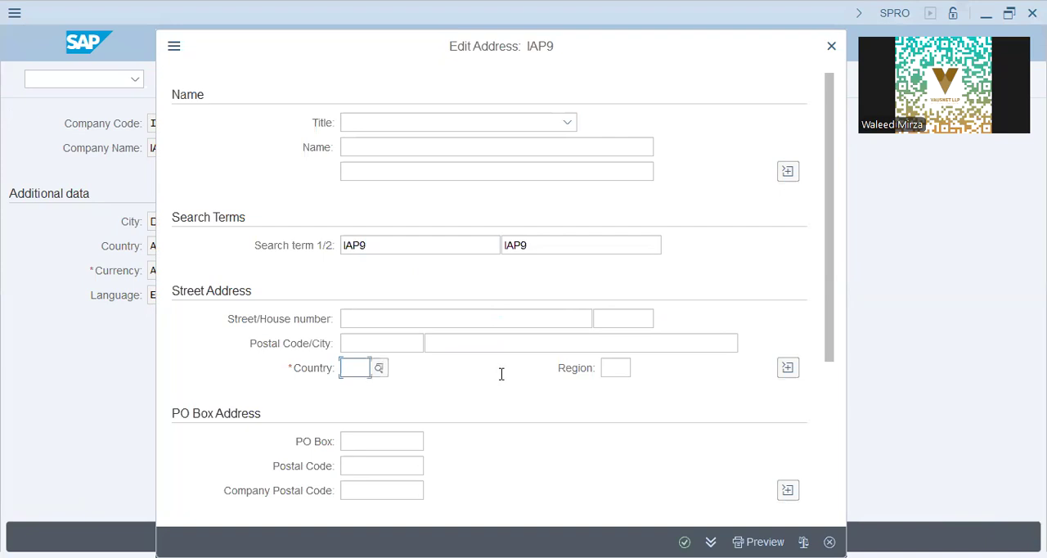
text(AE)
key(Tab)
key(Tab)
click(783, 370)
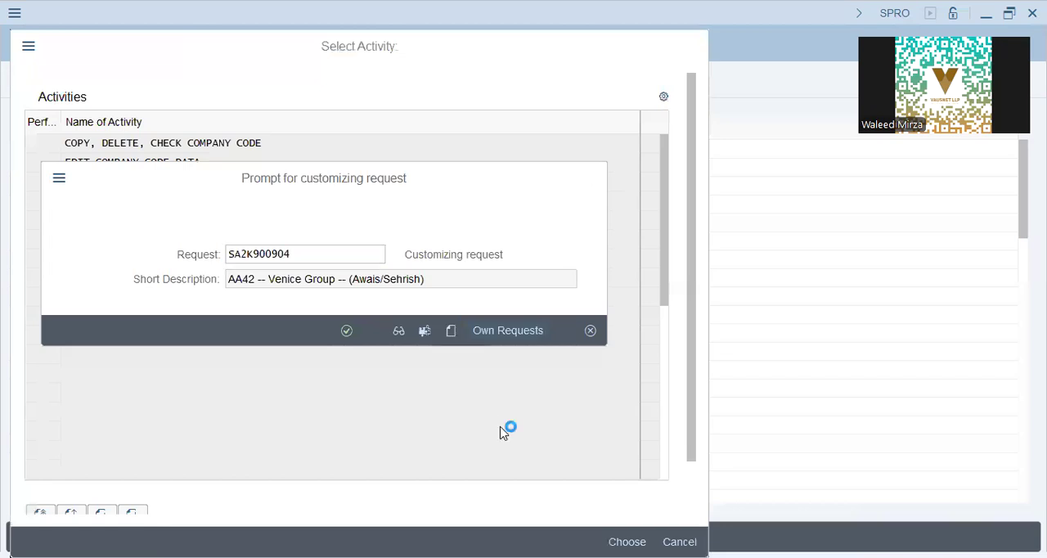
Create a customizing request described as IAP9-FICO Config, followed by the responsible person's name and number in brackets, and save the company code with it.
key(BackSpace)
key(BackSpace)
key(BackSpace)
key(BackSpace)
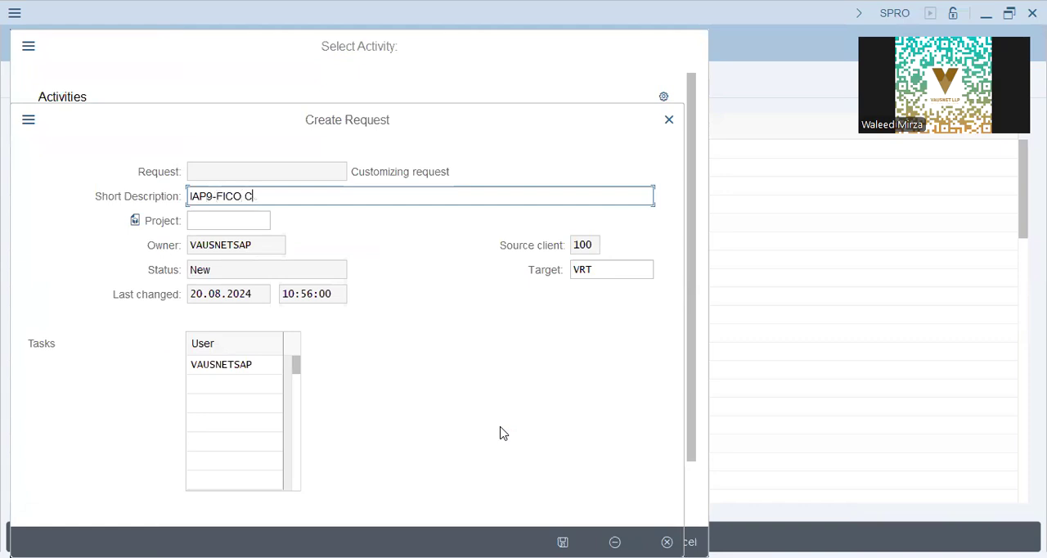
key(BackSpace)
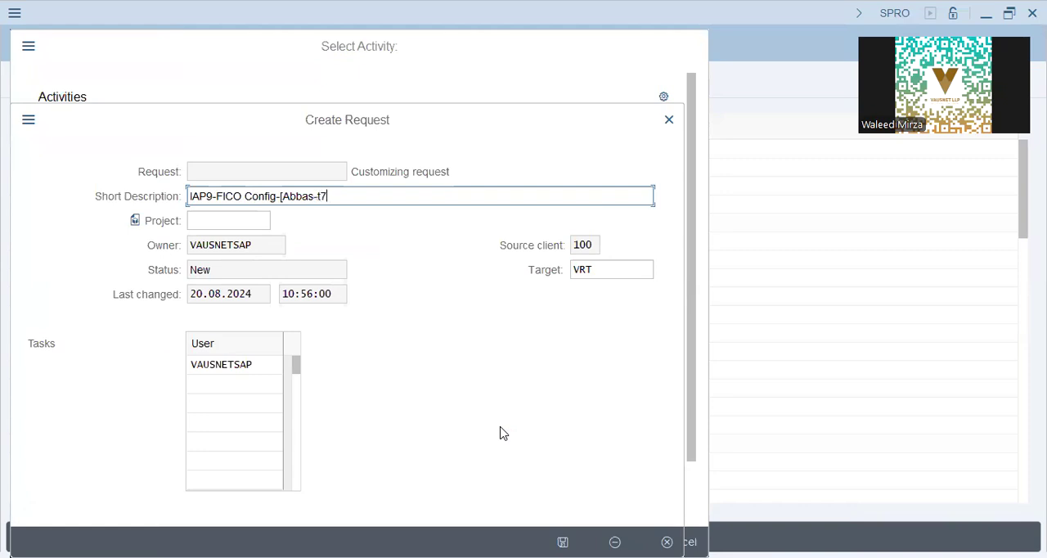
key(BackSpace)
key(BackSpace)
key(Return)
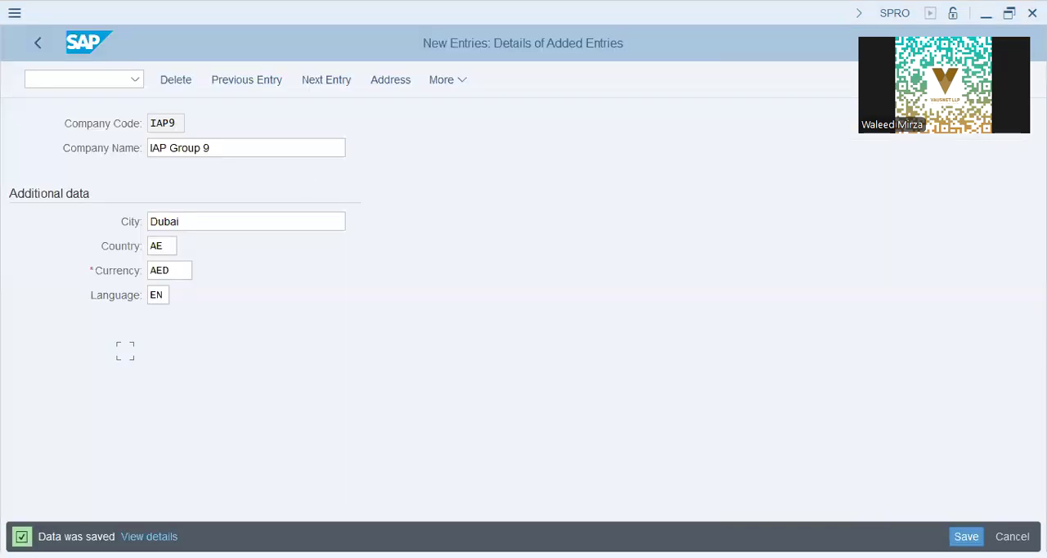
Leave the company code maintenance and open the Define Segment activity under Financial Accounting.
click(47, 45)
click(47, 45)
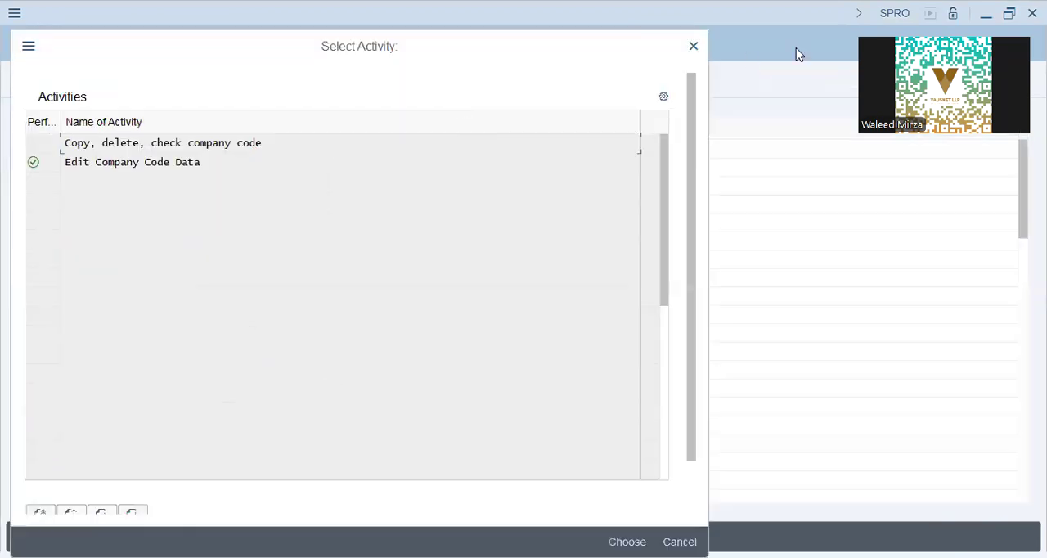
click(693, 50)
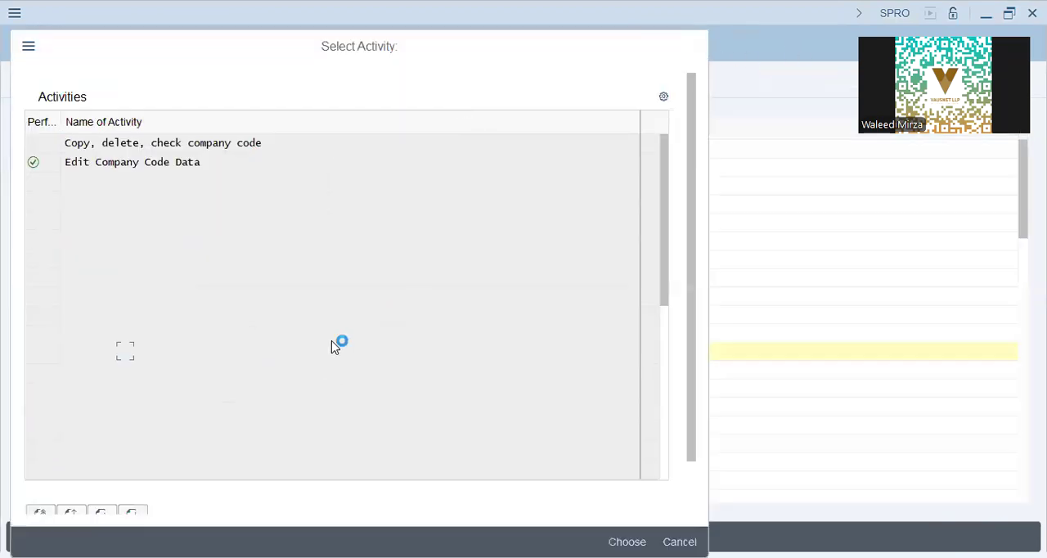
click(125, 445)
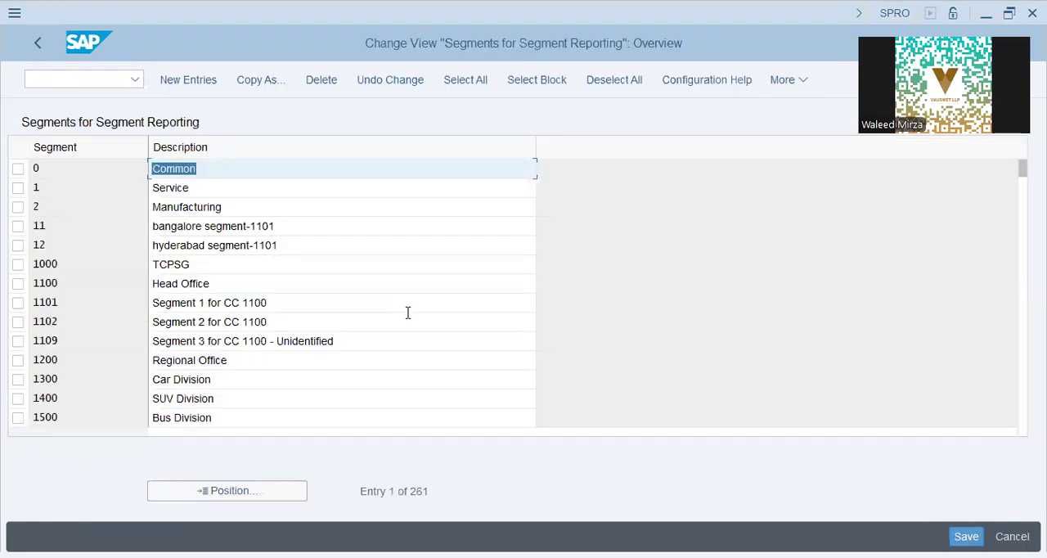
Add a new segment IAPP with the description IAP9 - Passenger Vehicles.
click(187, 84)
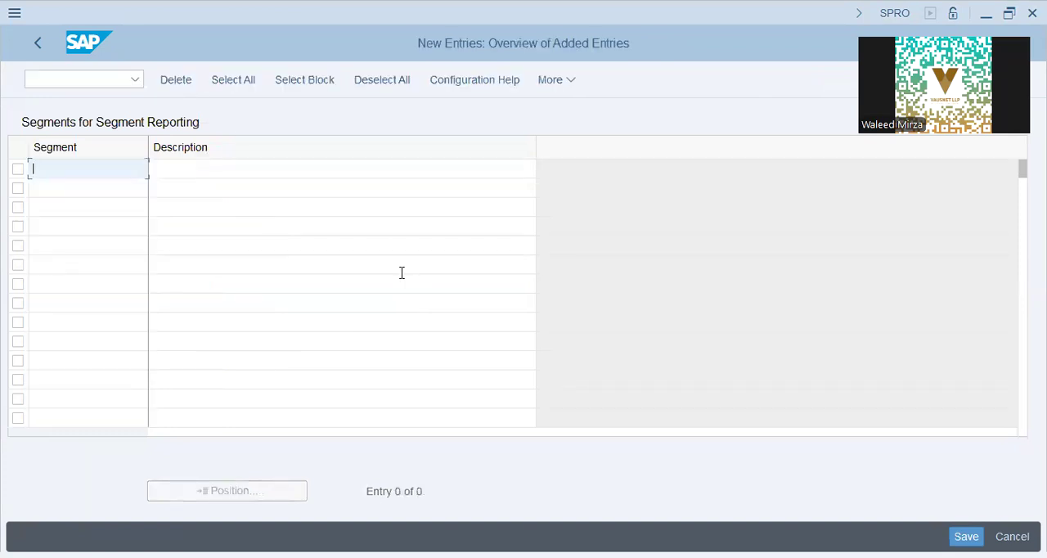
text(IAPP)
key(Tab)
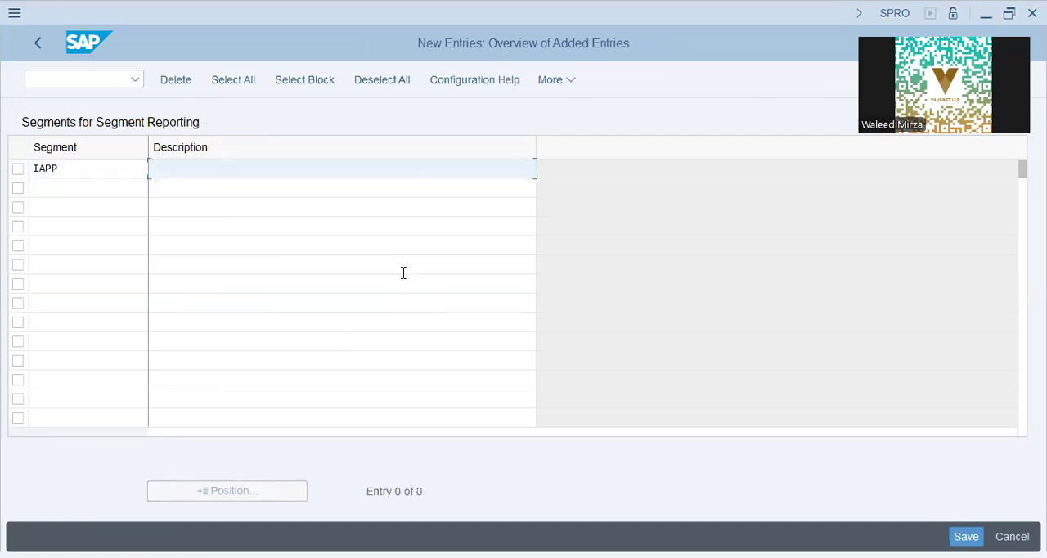
text(IAP9 - Passed)
key(BackSpace)
text(nger Vehicles)
key(Tab)
Enter IAPSUV as the code of a second segment.
text(IASUV)
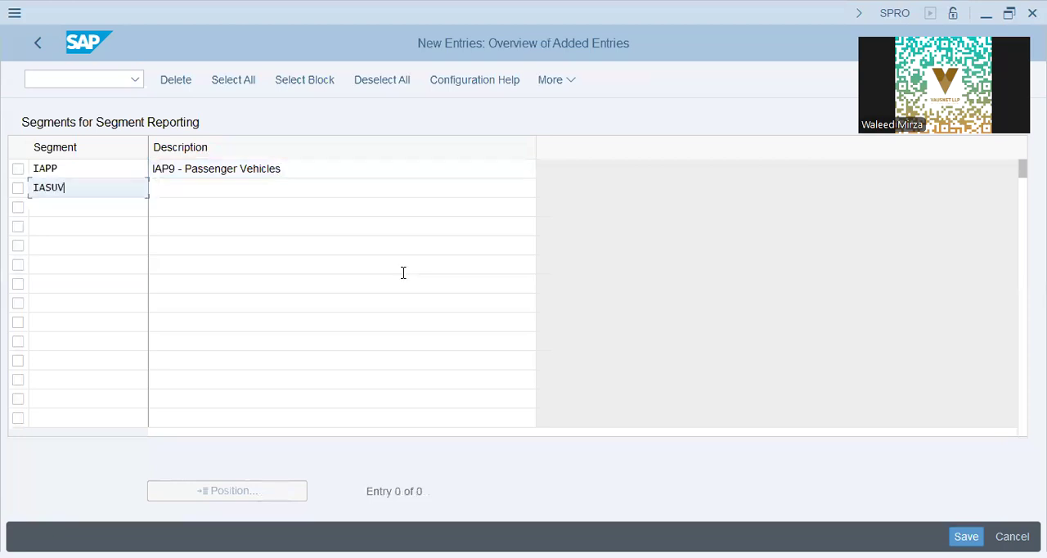
key(Tab)
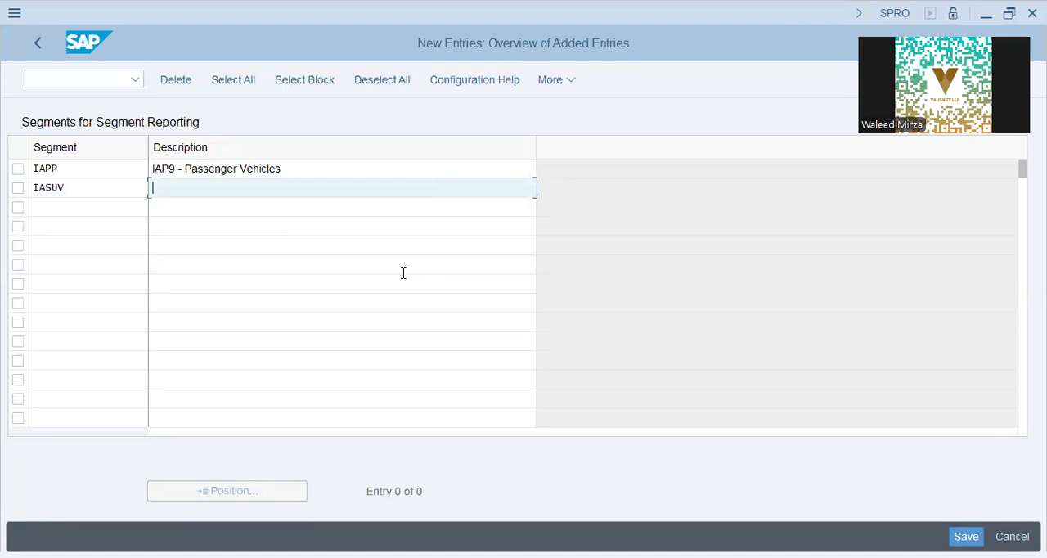
key(shift+Tab)
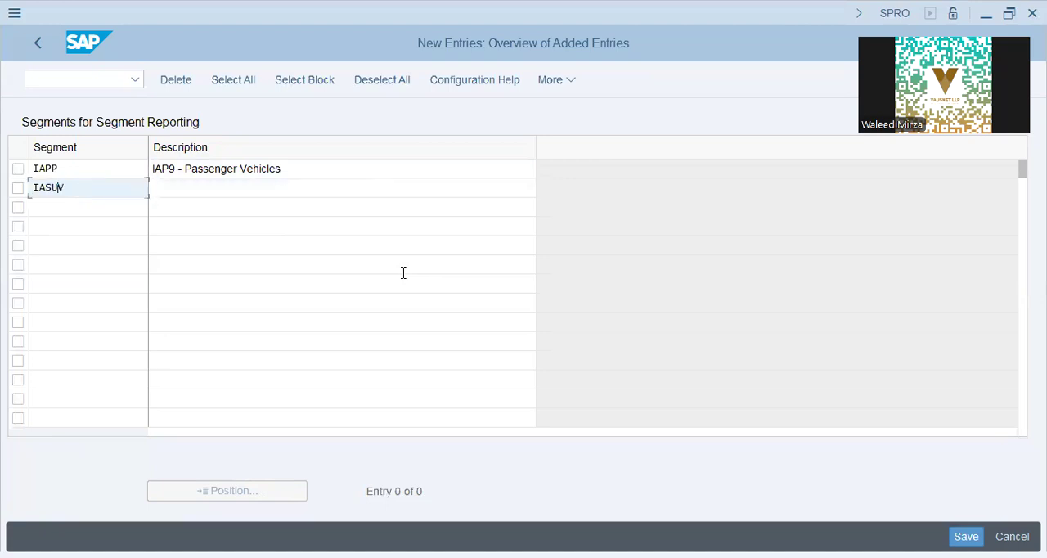
text(P)
Change the passenger vehicles segment's code to IAPPPV.
key(Up)
text(V)
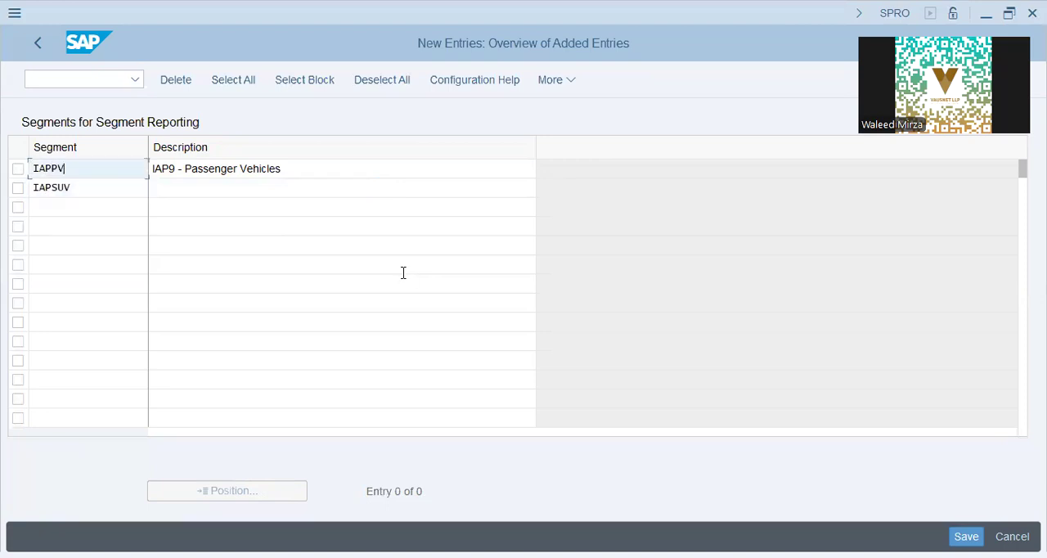
key(Down)
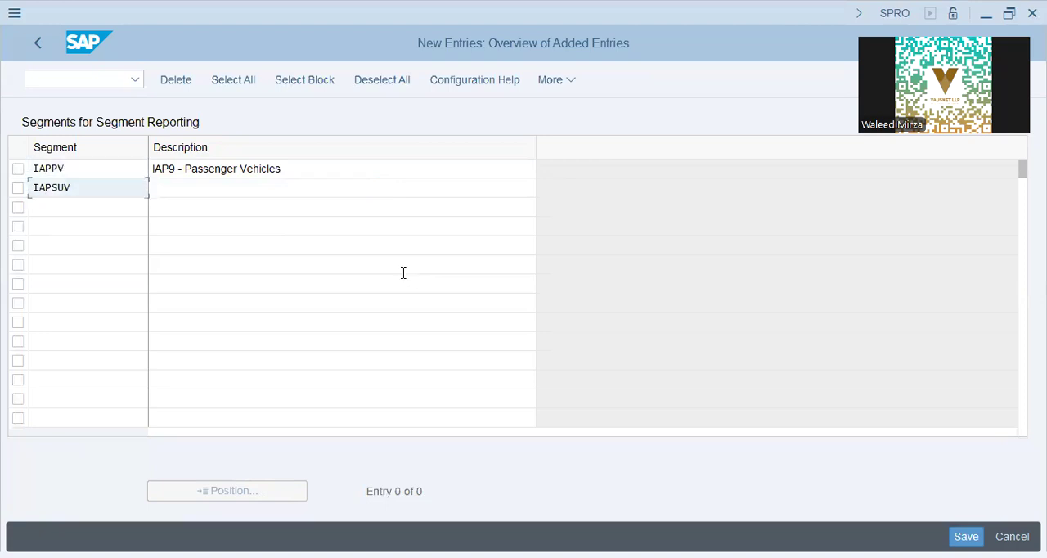
key(Up)
key(Left)
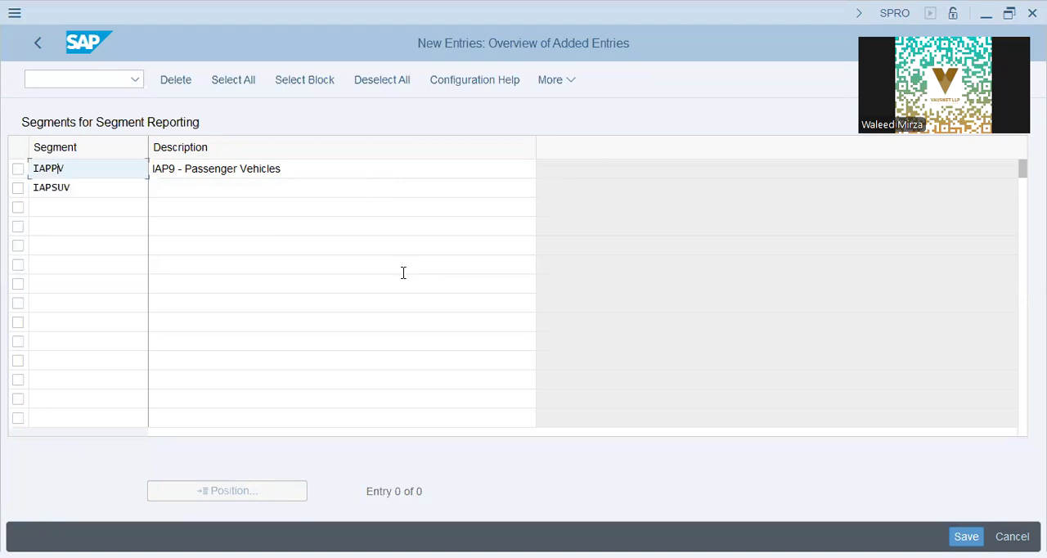
text(P)
key(Down)
Describe segment IAPSUV as IAP9 - SUVs and save the new segments.
key(Tab)
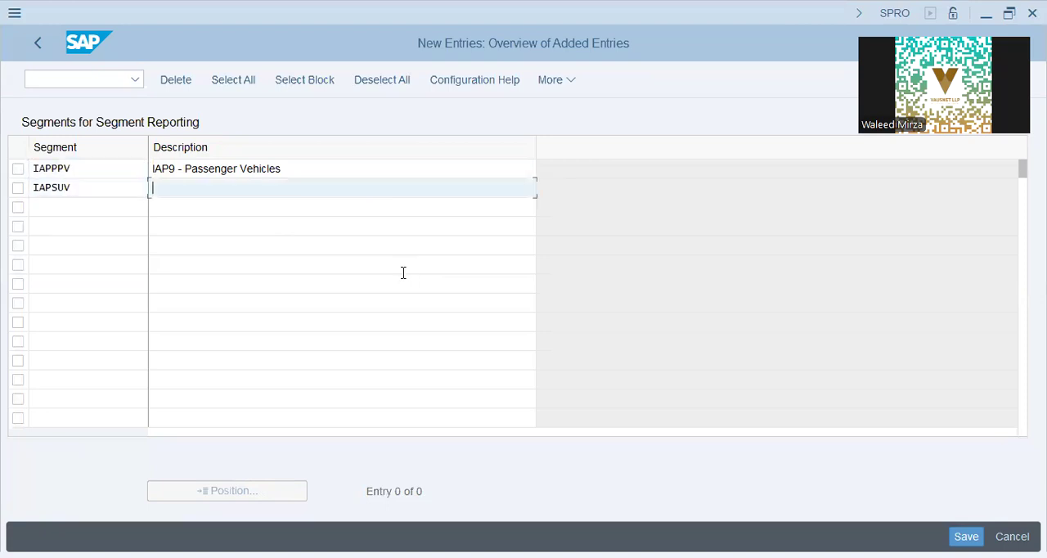
text(IAP9 - SUVs)
key(Return)
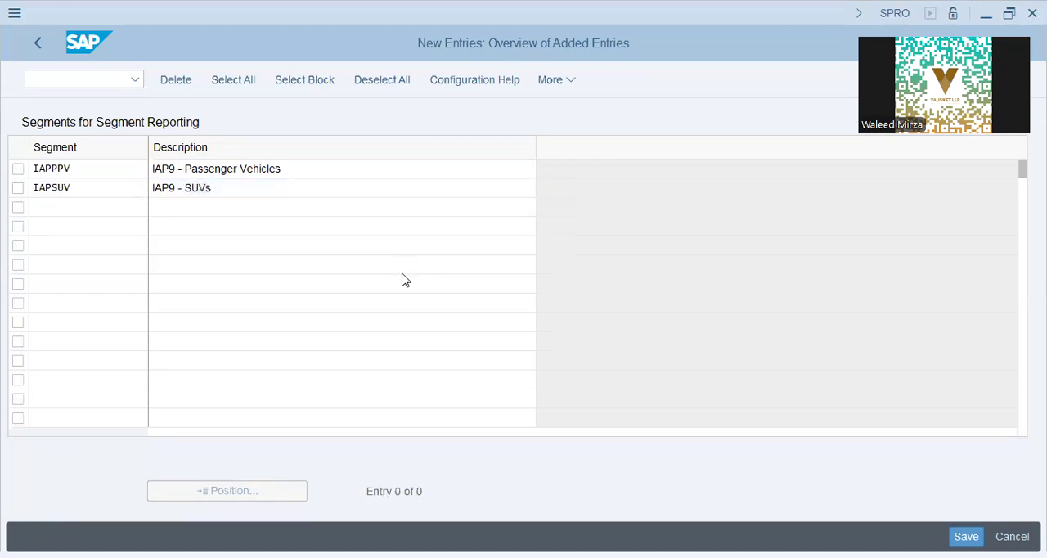
key(ctrl+s)
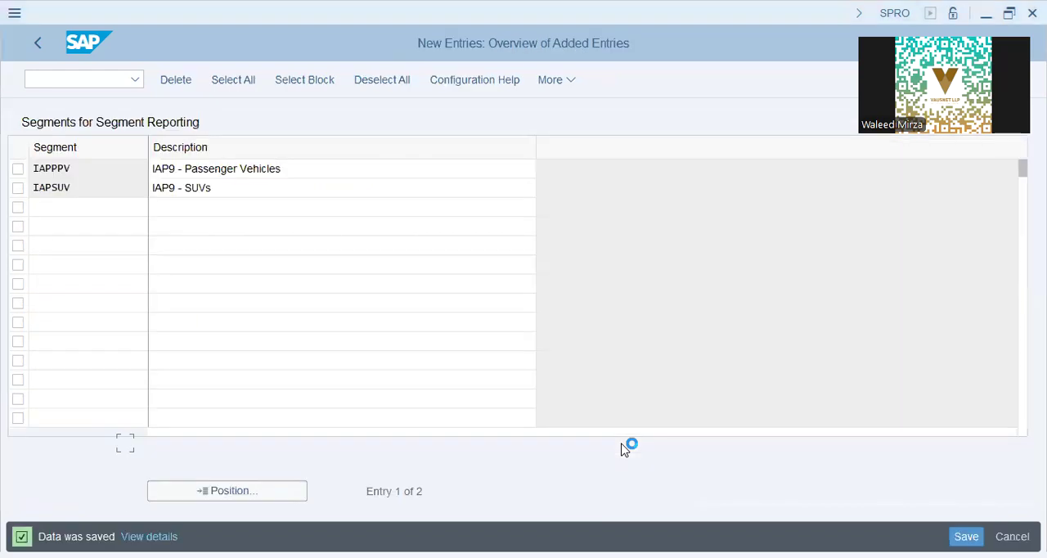
Return to the implementation guide structure and collapse the Definition node under Enterprise Structure.
click(100, 79)
key(F3)
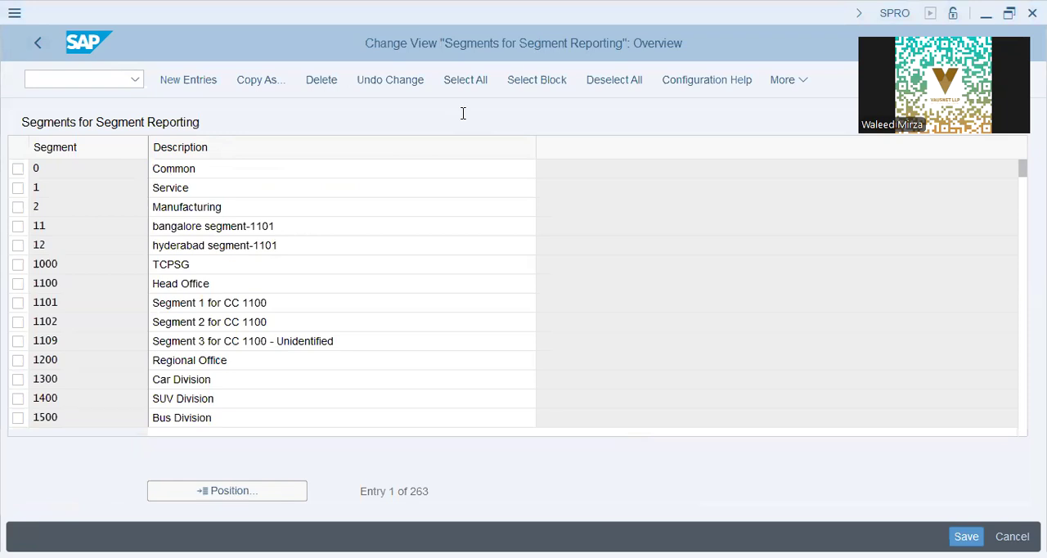
click(39, 43)
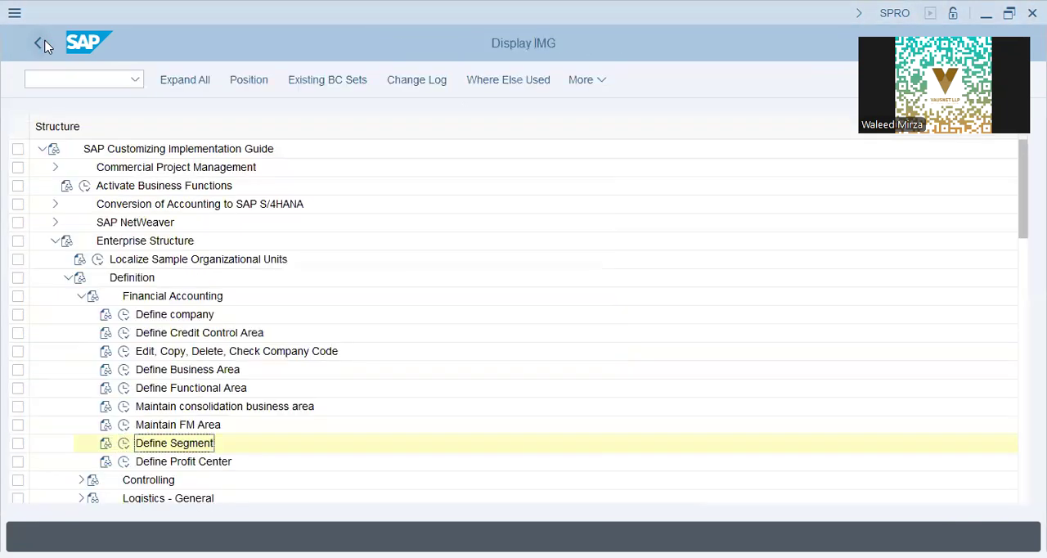
click(69, 278)
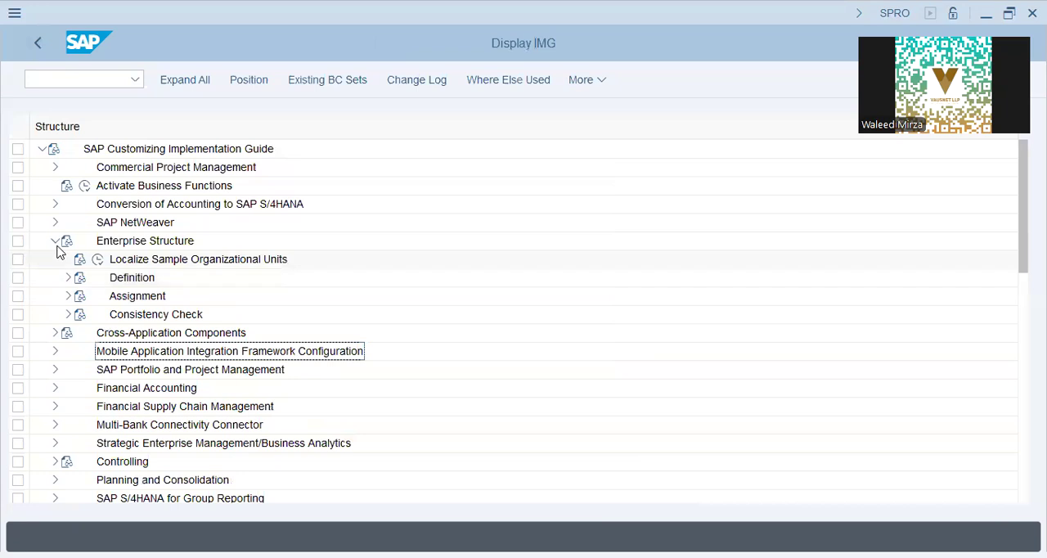
Collapse Enterprise Structure and expand Financial Accounting through Financial Accounting Global Settings and Ledgers down to the Fields node.
click(52, 243)
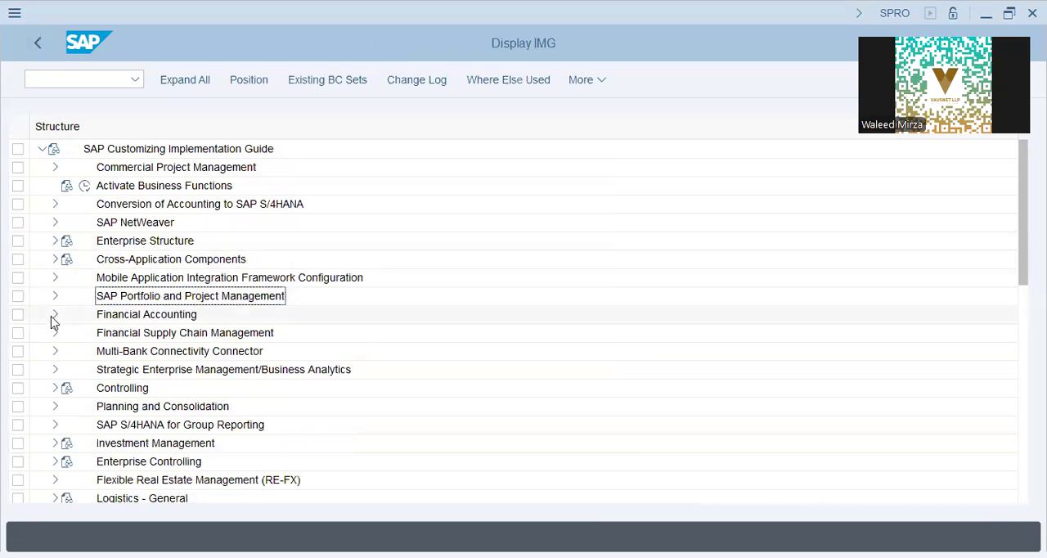
double_click(127, 315)
click(152, 279)
click(68, 278)
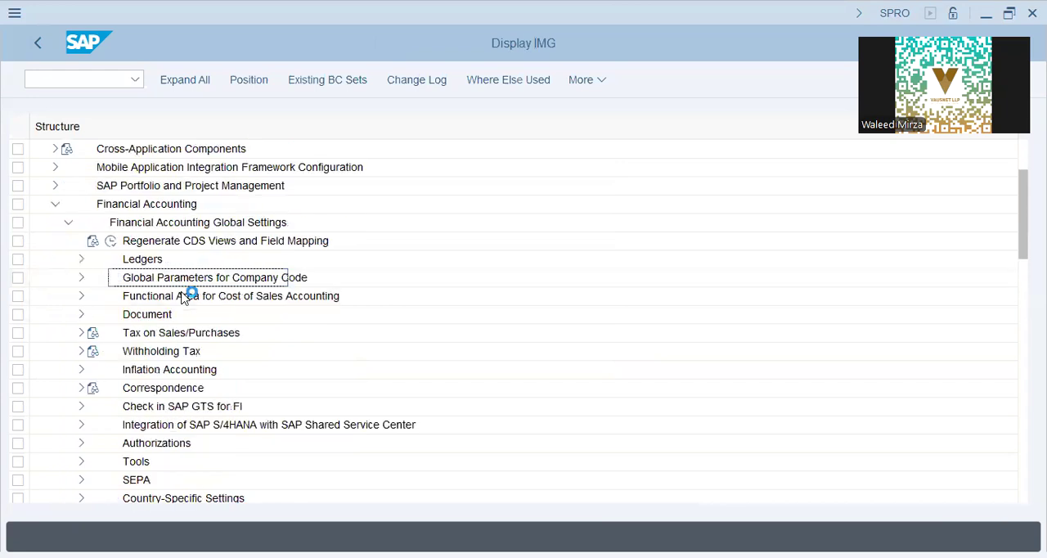
click(184, 282)
click(82, 260)
click(180, 315)
click(91, 278)
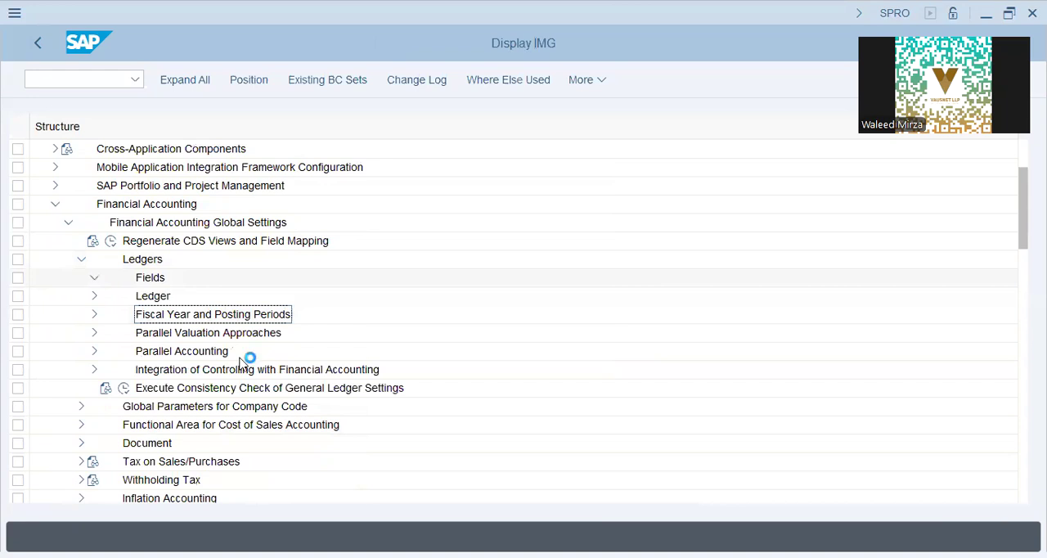
Open the Define Field Status Variants activity under Fields.
click(163, 296)
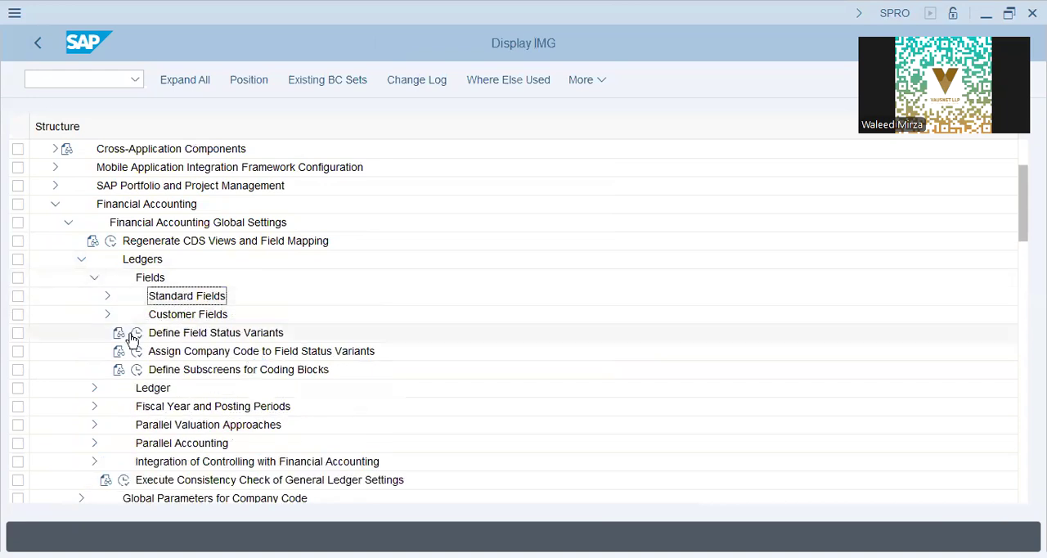
click(171, 352)
click(176, 333)
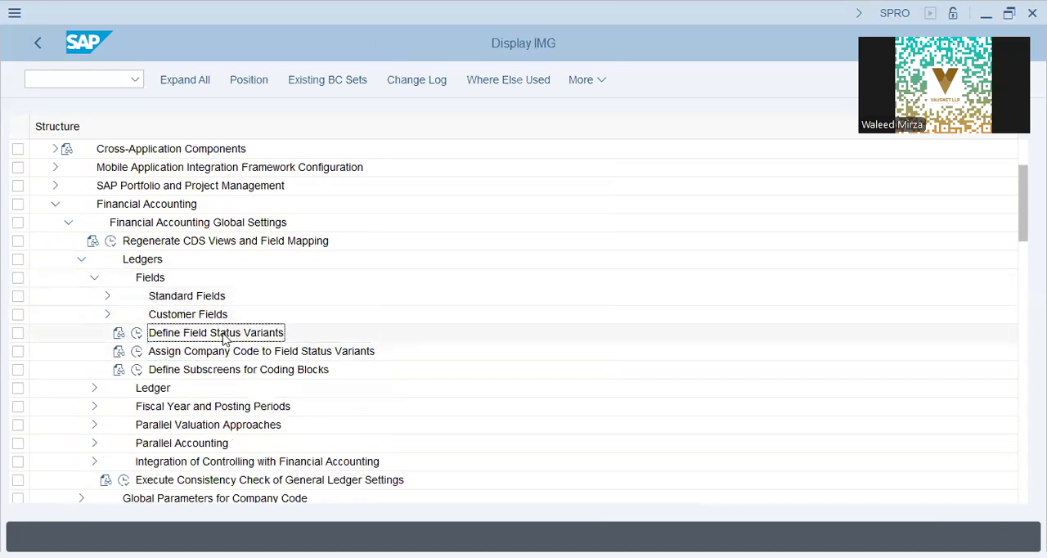
click(138, 333)
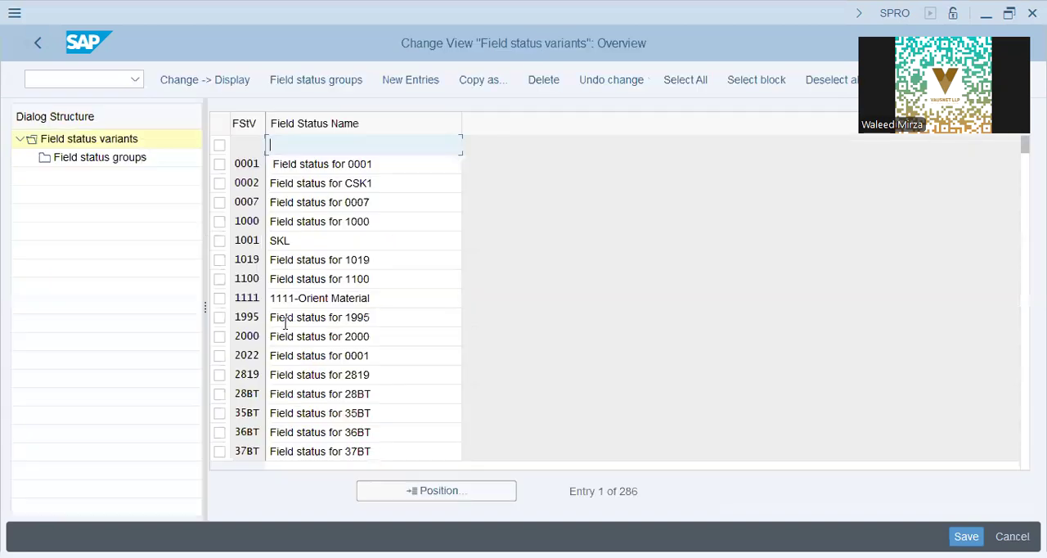
Search the field status variants for the entry lap9.
click(393, 259)
click(413, 275)
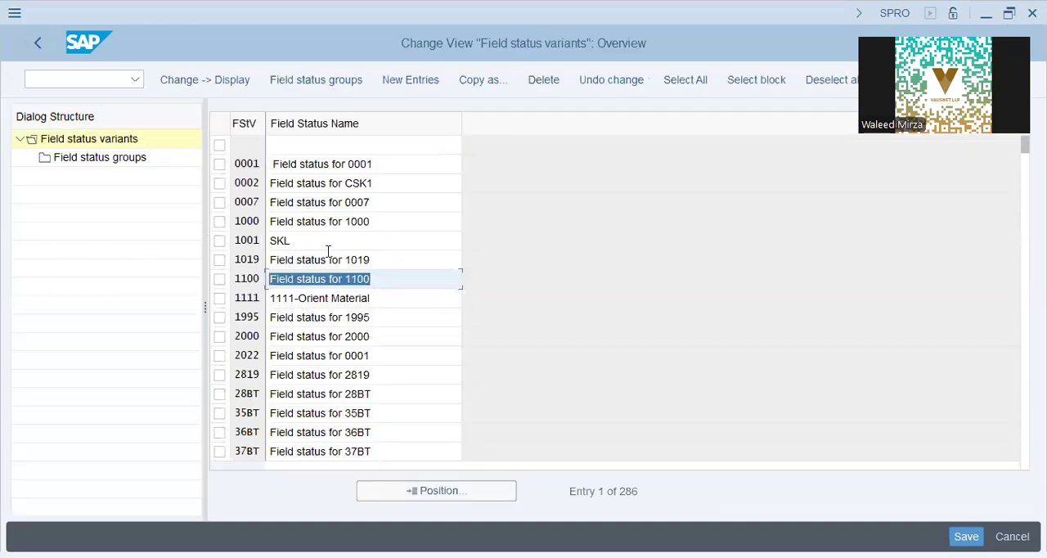
click(442, 498)
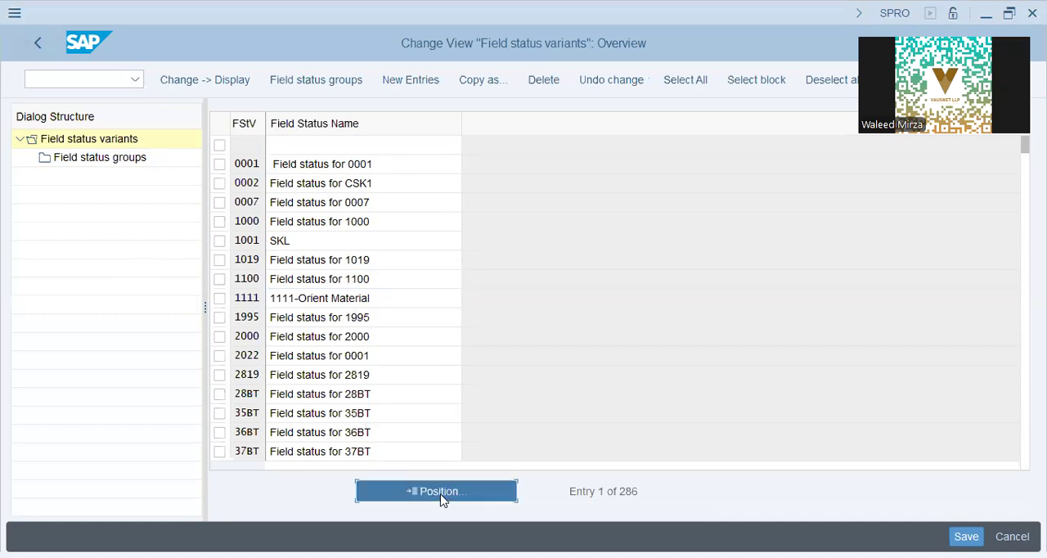
text(lap9)
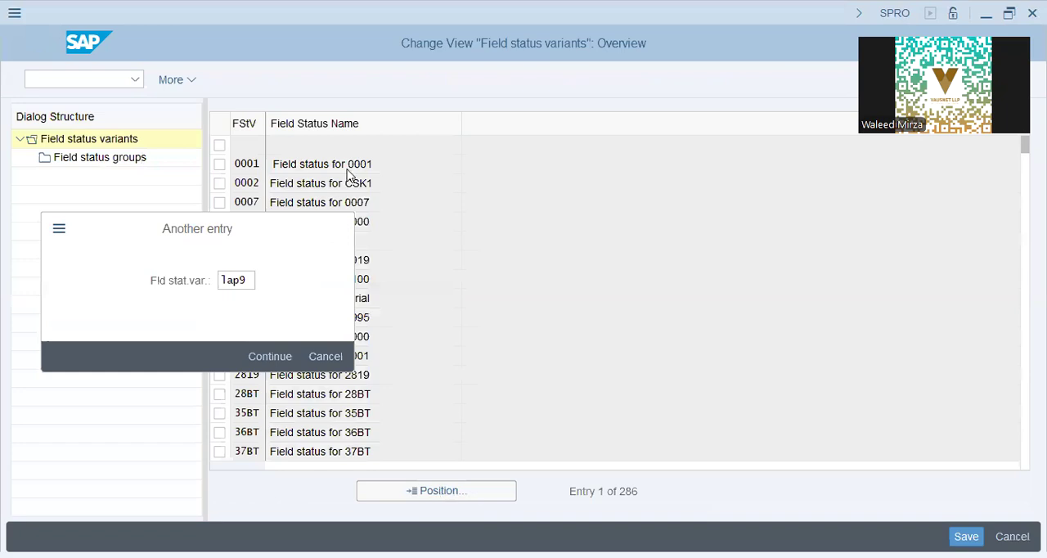
key(Return)
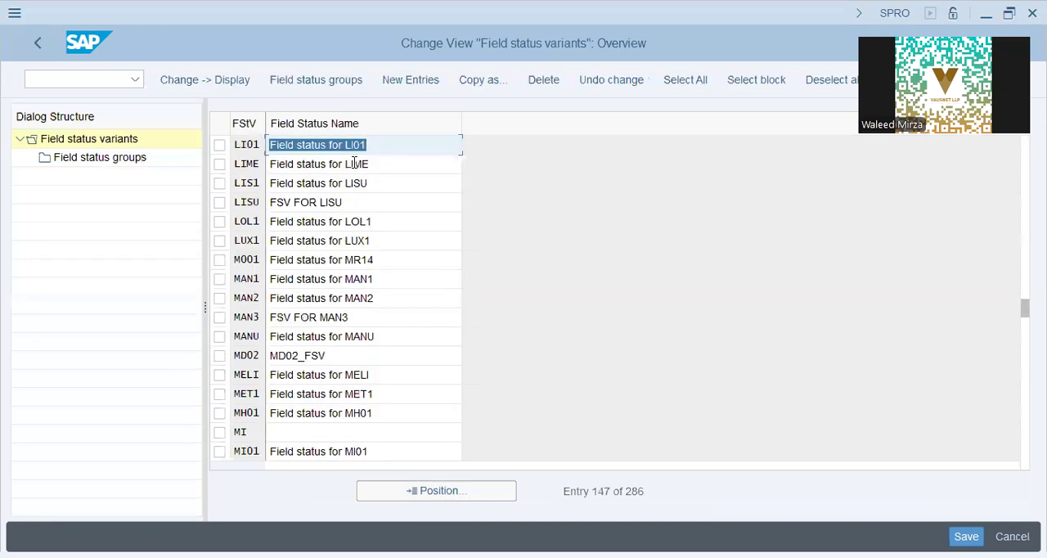
Locate field status variant L9FS in the overview, then return to the implementation guide.
click(420, 492)
text(l9fs)
key(Return)
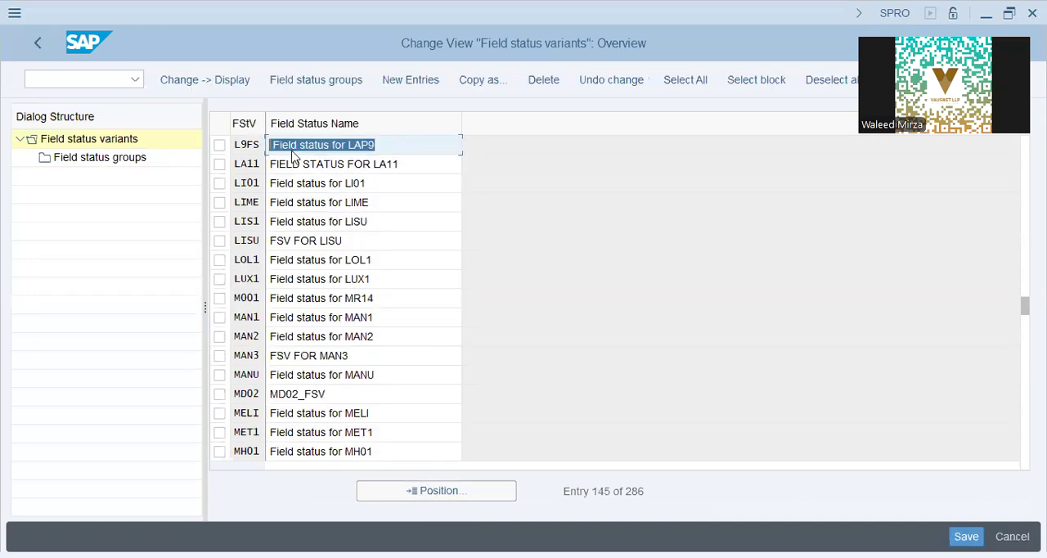
click(220, 146)
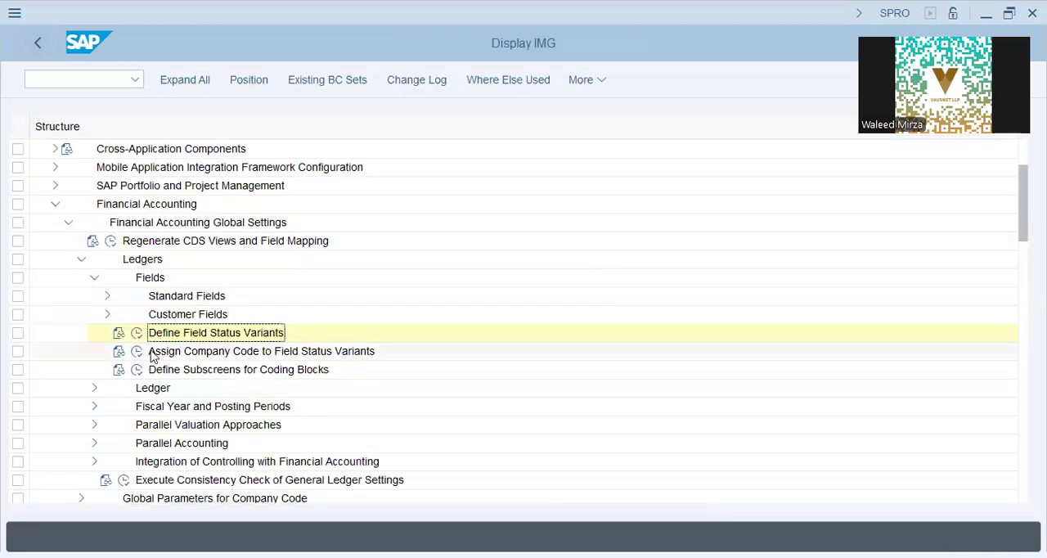
Assign field status variant L9FS to company code IAP9, save it in the proposed customizing request and return to the implementation guide.
double_click(378, 351)
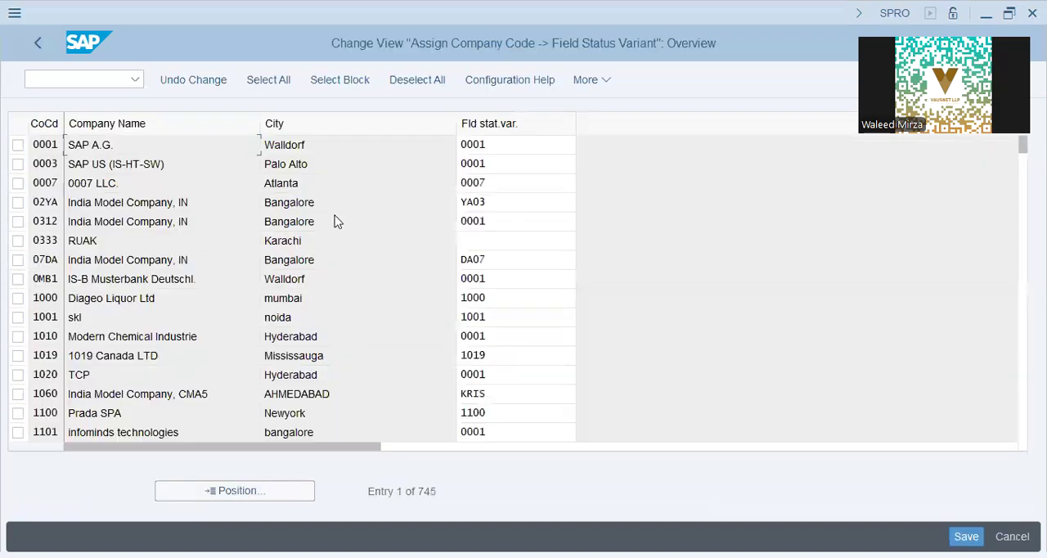
click(250, 491)
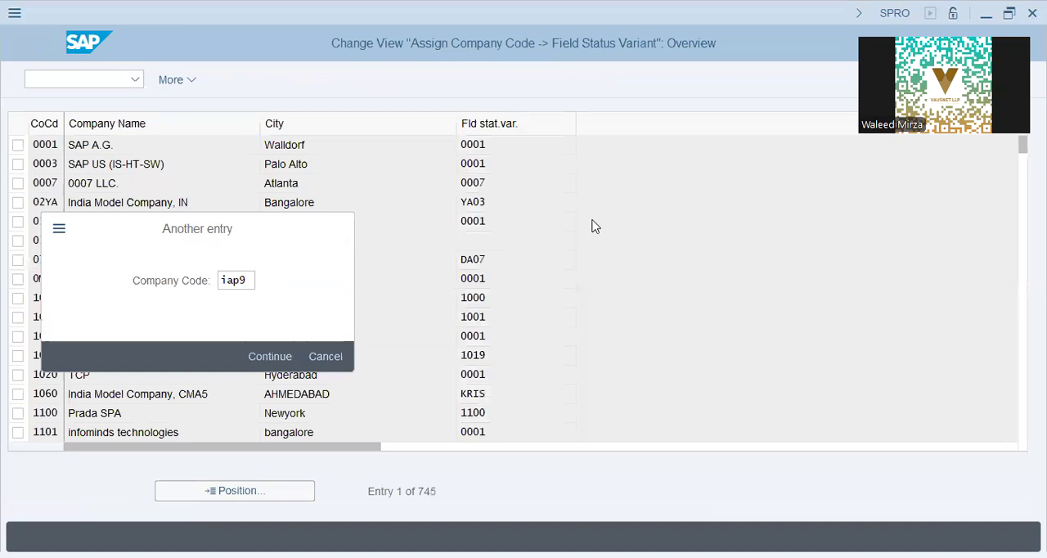
key(Return)
text(l9fs)
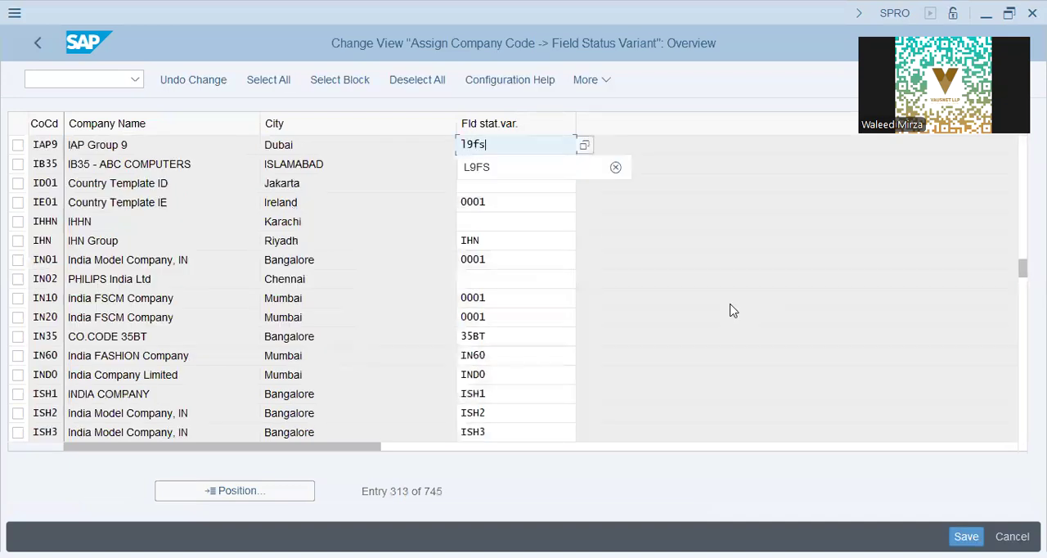
key(Return)
key(ctrl+s)
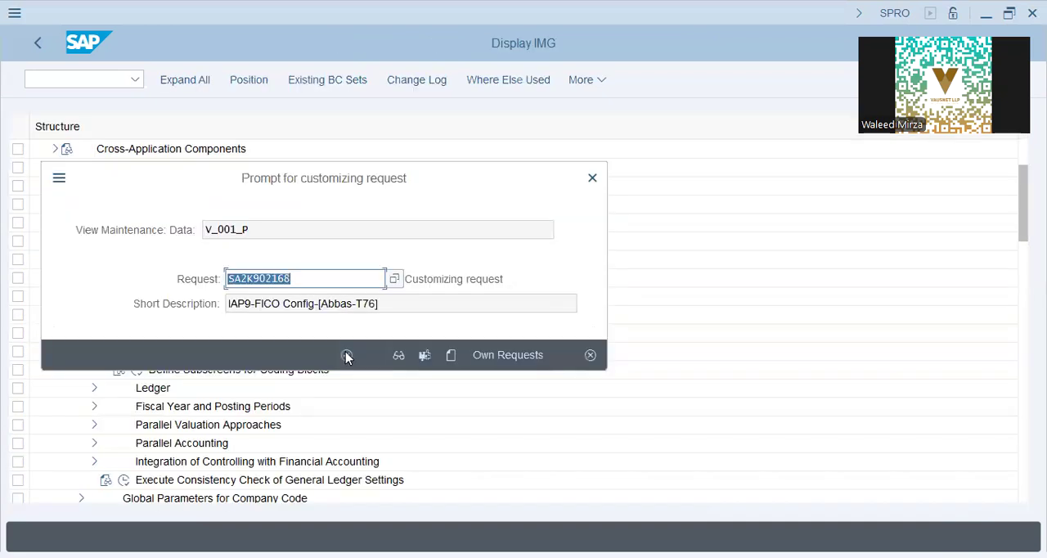
click(345, 355)
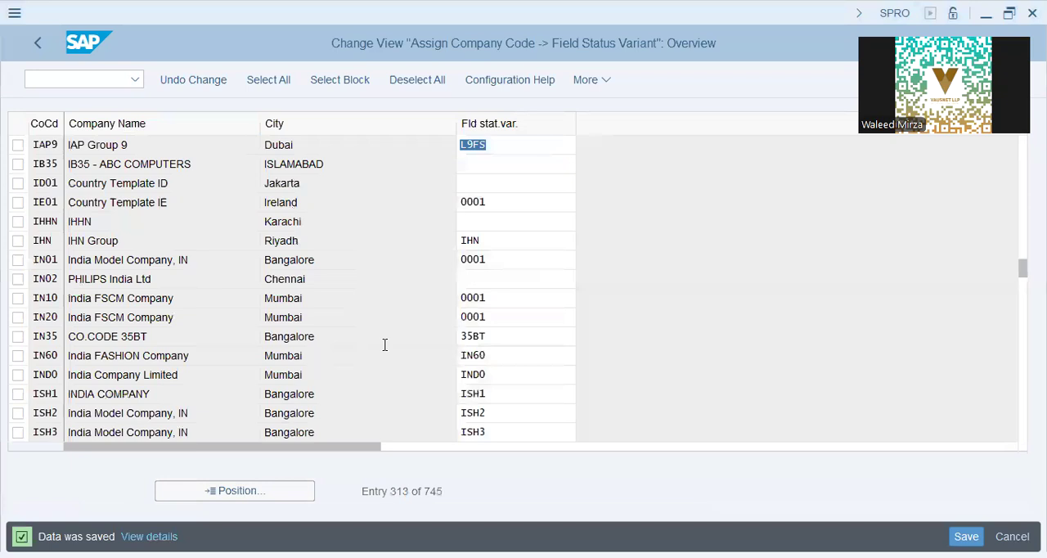
click(34, 50)
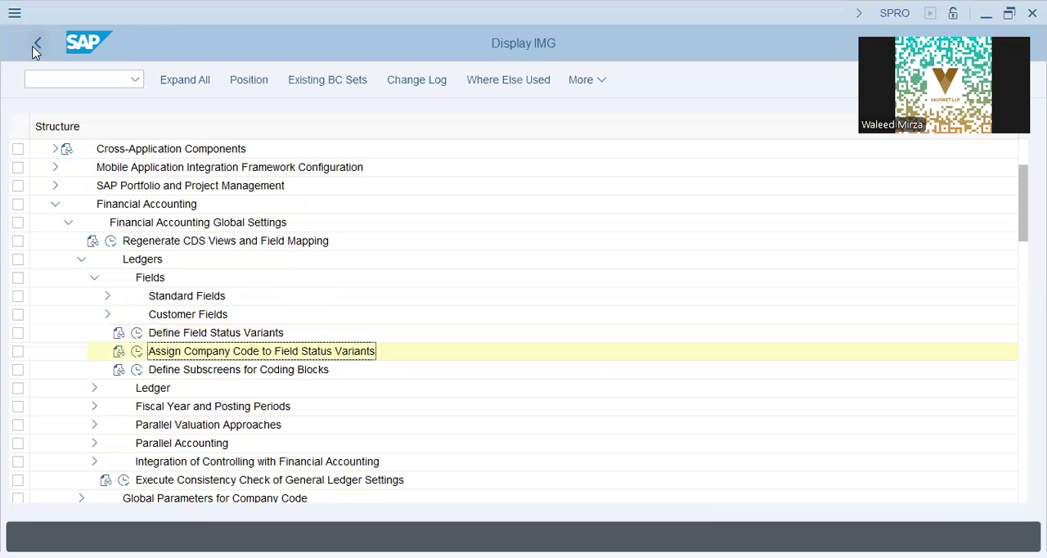
Open the Assign Company Code to a Fiscal Year Variant activity and locate company code IAP9.
click(94, 406)
scroll(295, 424, down, 1)
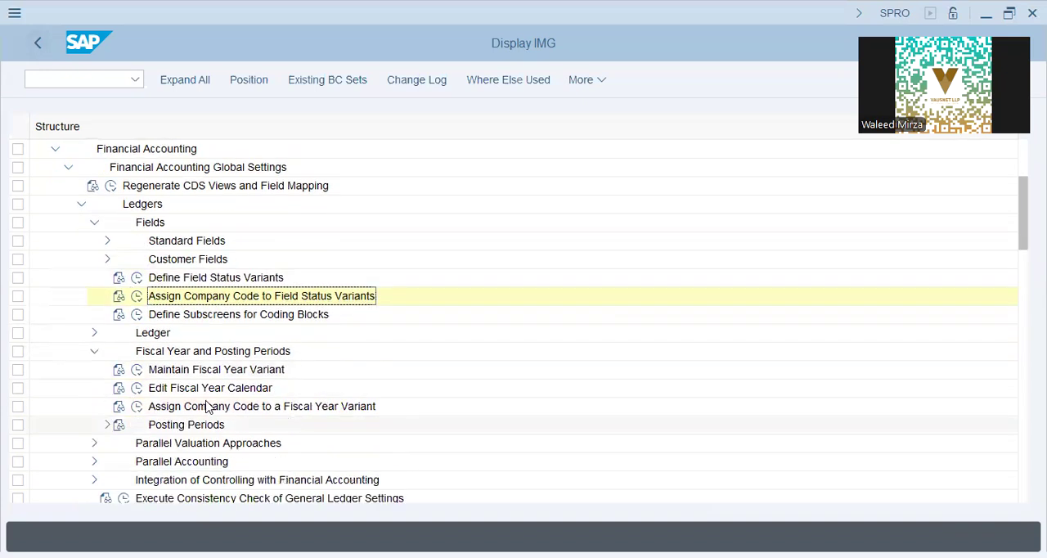
click(208, 406)
click(136, 406)
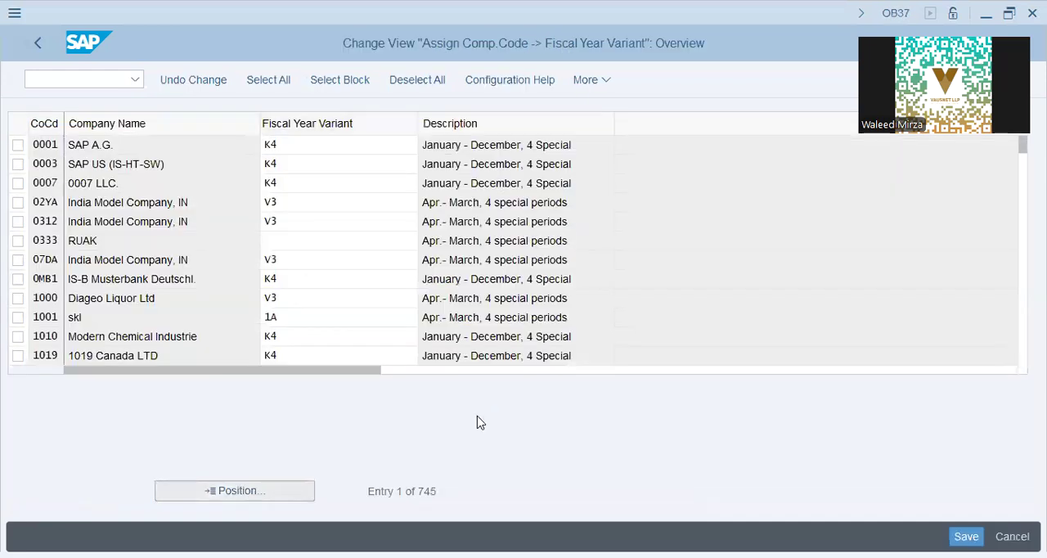
text(iap9)
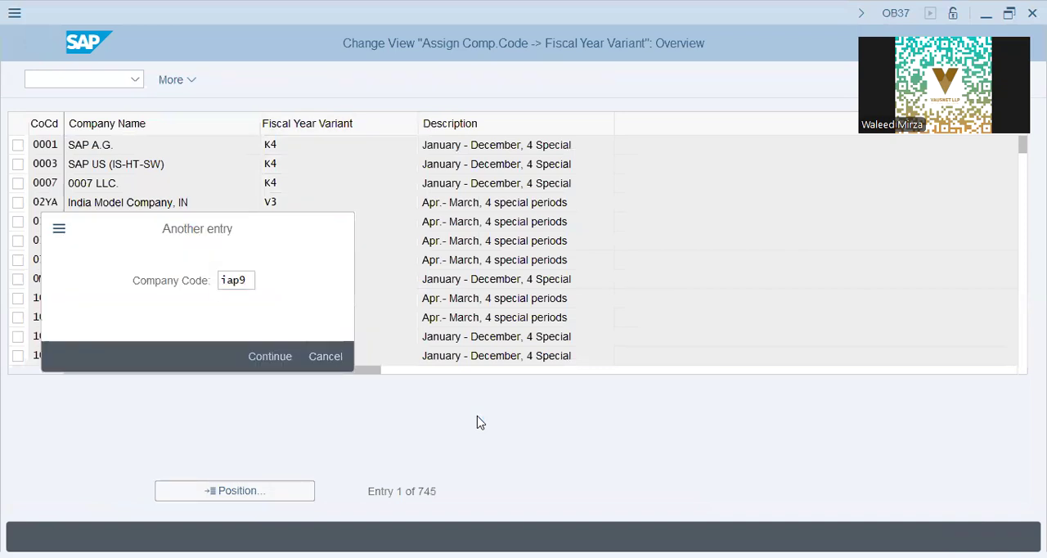
key(Return)
Set the fiscal year variant of IAP9 to K4, save it in the proposed customizing request and return to the implementation guide.
click(303, 147)
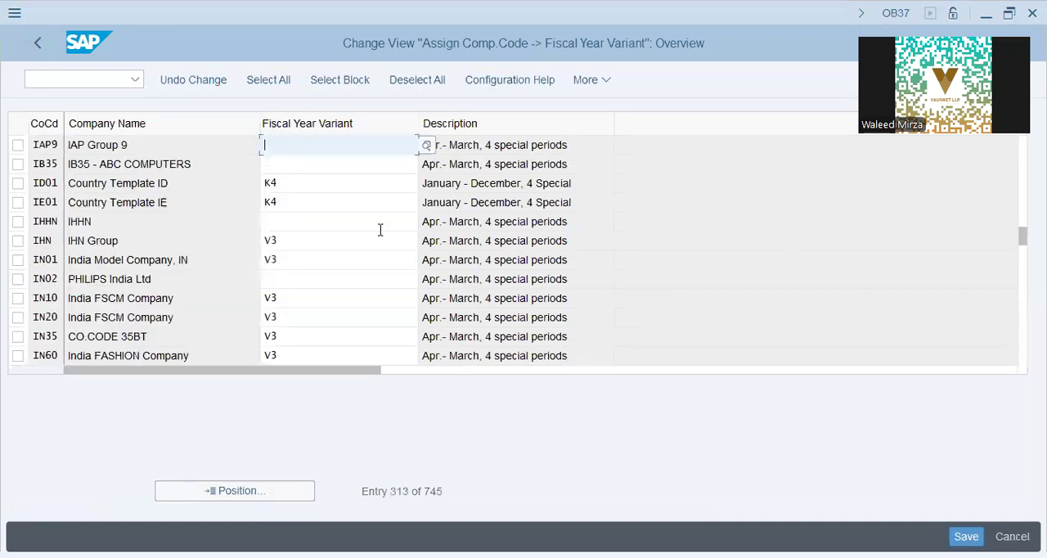
text(k4)
key(Tab)
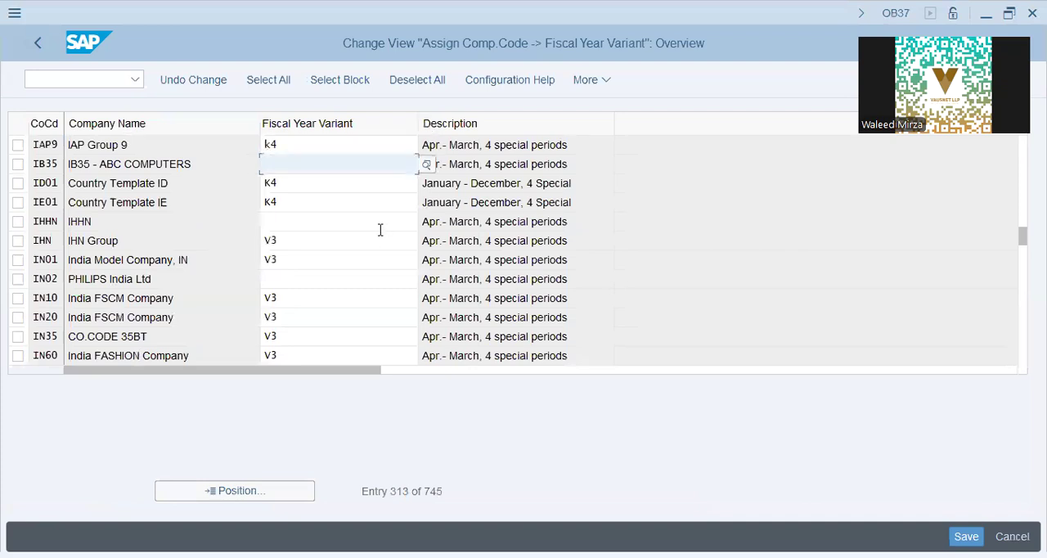
key(Return)
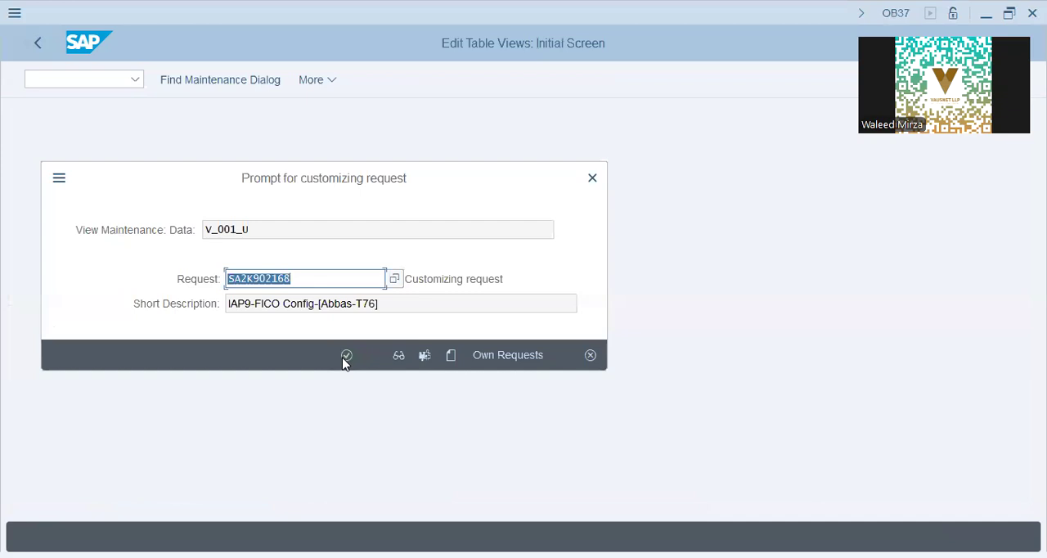
click(346, 355)
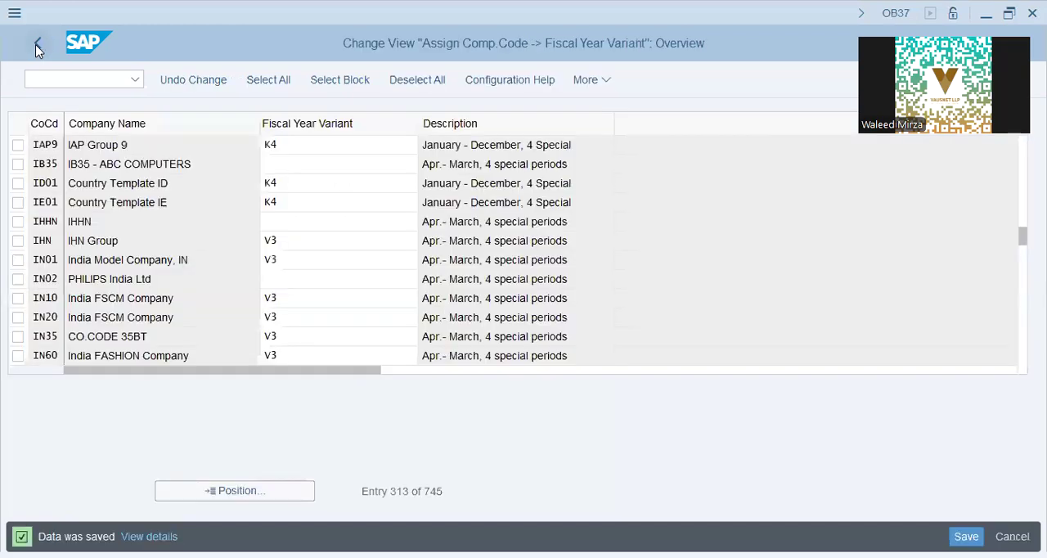
click(37, 46)
Open Assign Variants to Company Code under Posting Periods and locate company code IAP9.
click(108, 425)
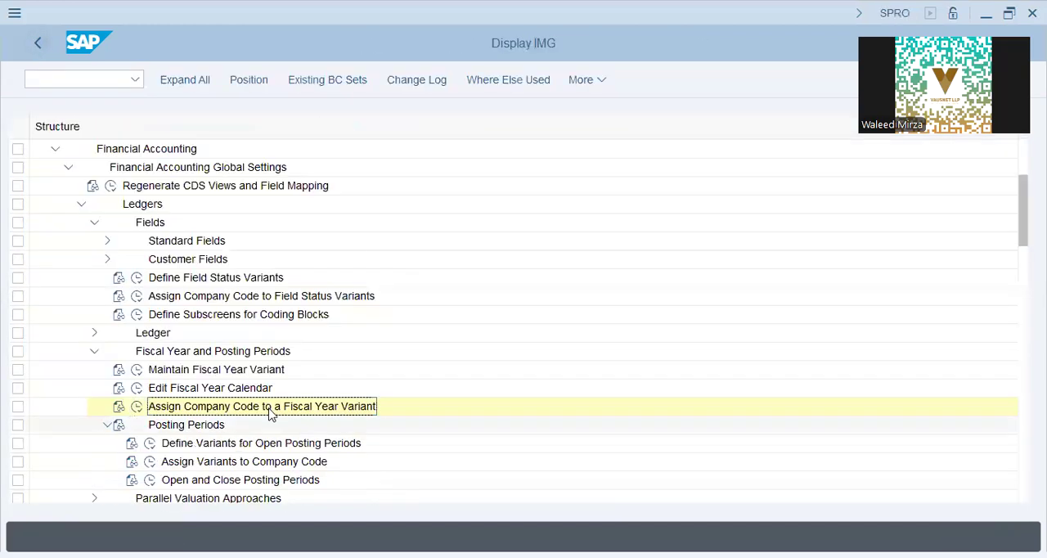
scroll(383, 401, down, 1)
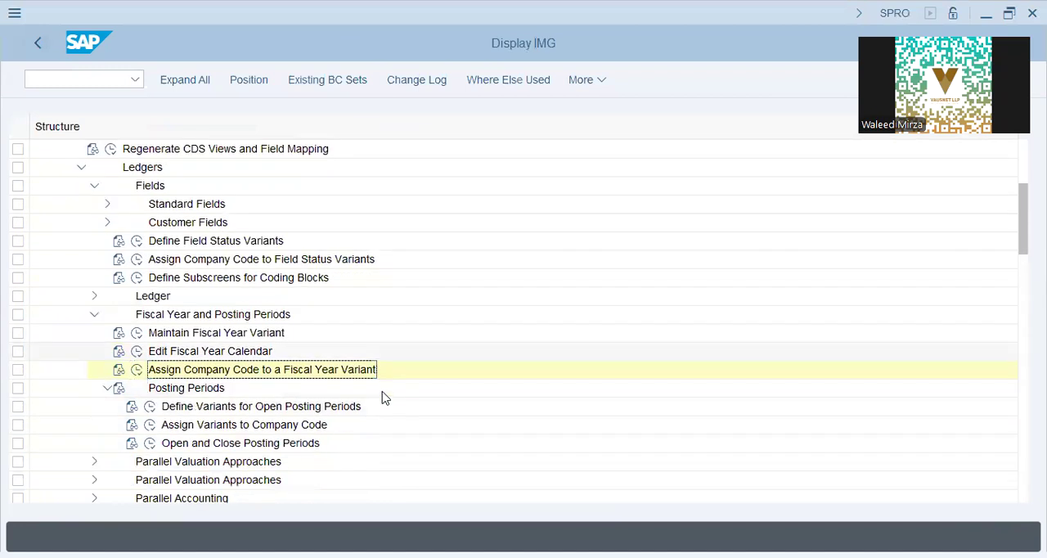
scroll(383, 399, down, 1)
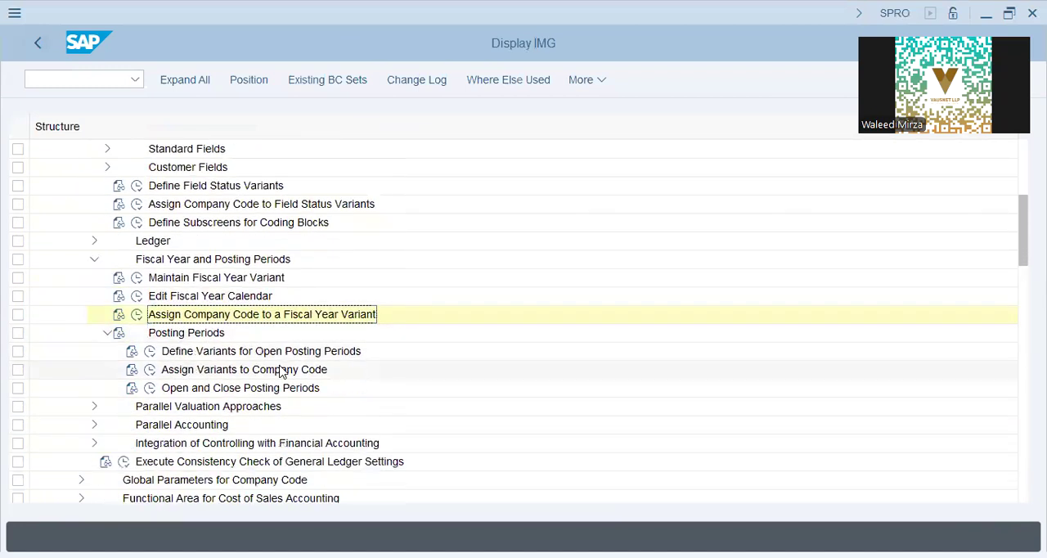
click(150, 373)
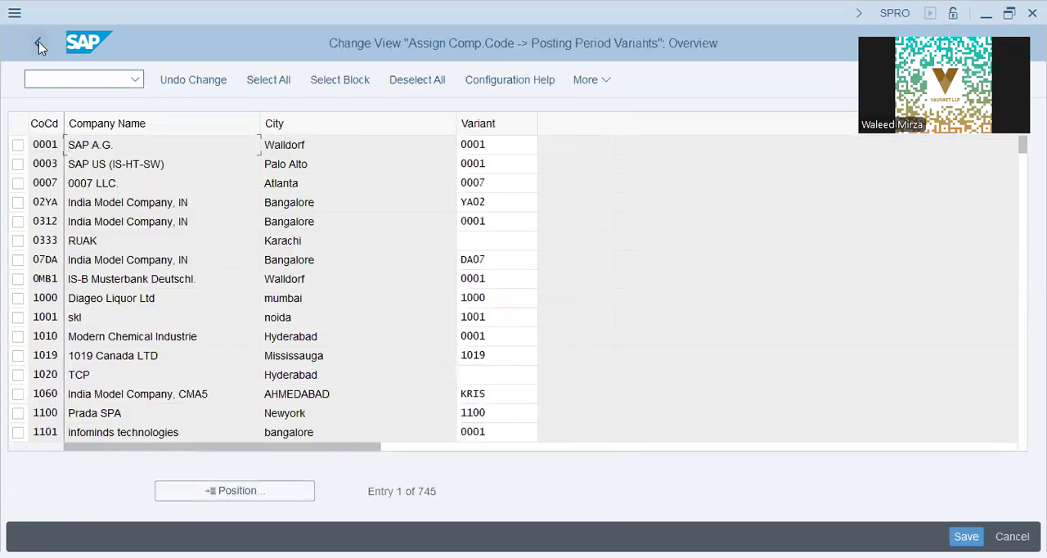
click(238, 488)
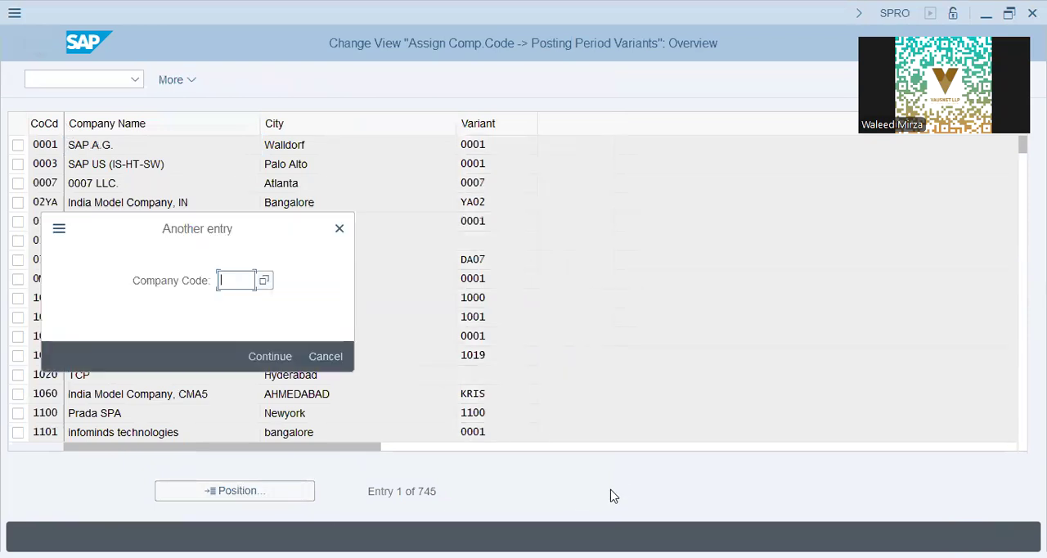
text(iap9)
key(Return)
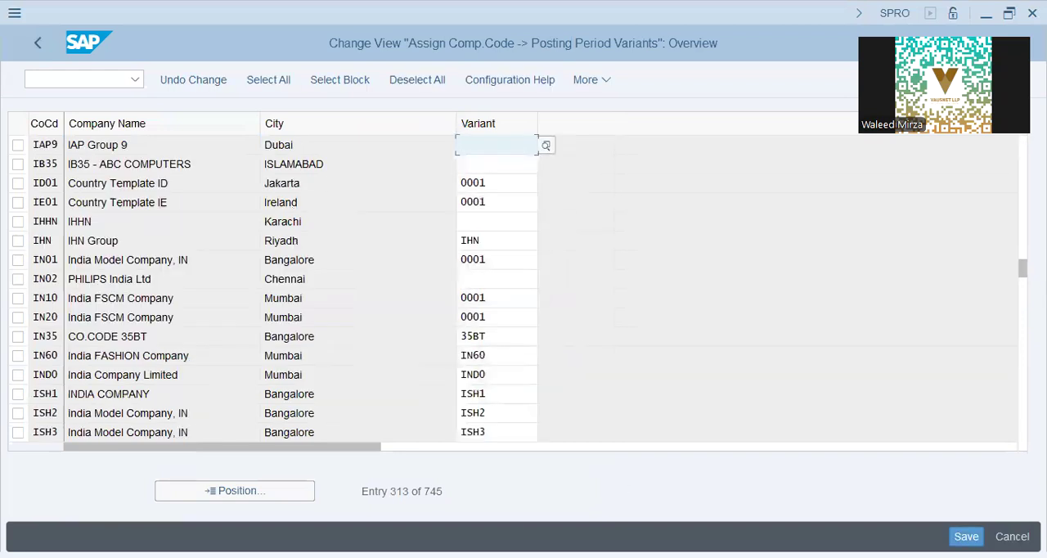
Set the posting period variant of IAP9 to AA42, save it in the customizing request and return to the implementation guide.
text(aa42)
click(972, 536)
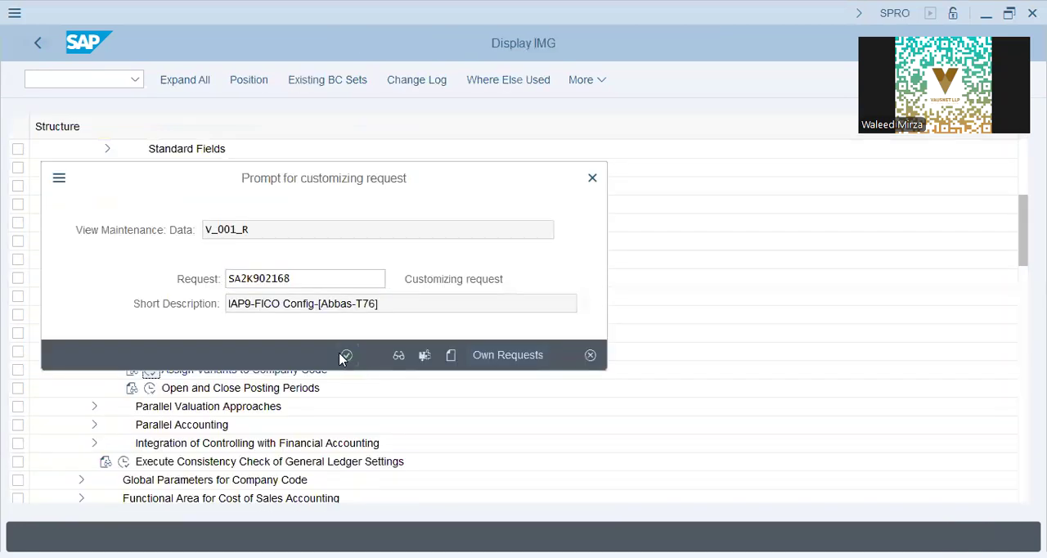
click(343, 357)
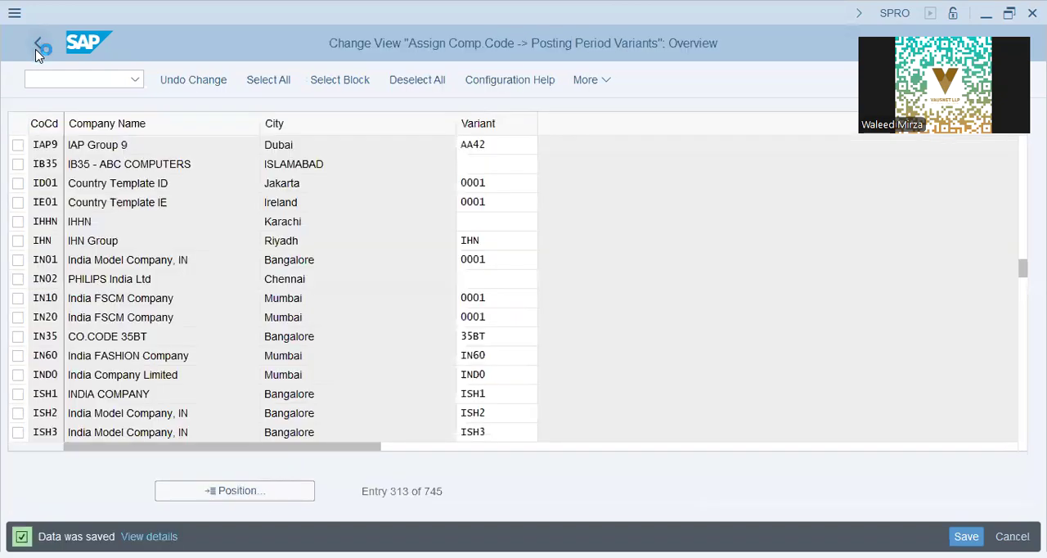
click(38, 47)
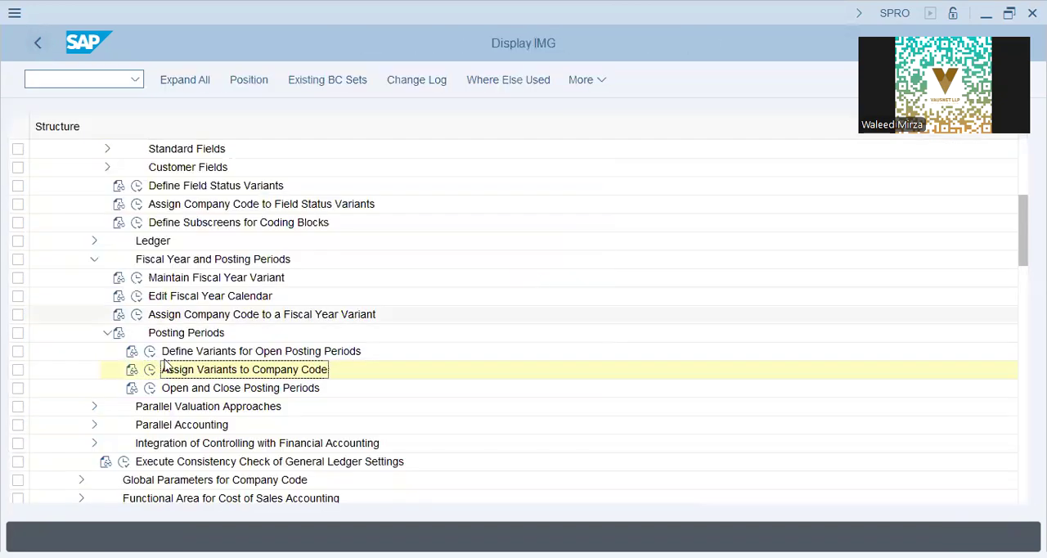
Open the Open and Close Posting Periods activity for posting period variant AA42.
click(152, 391)
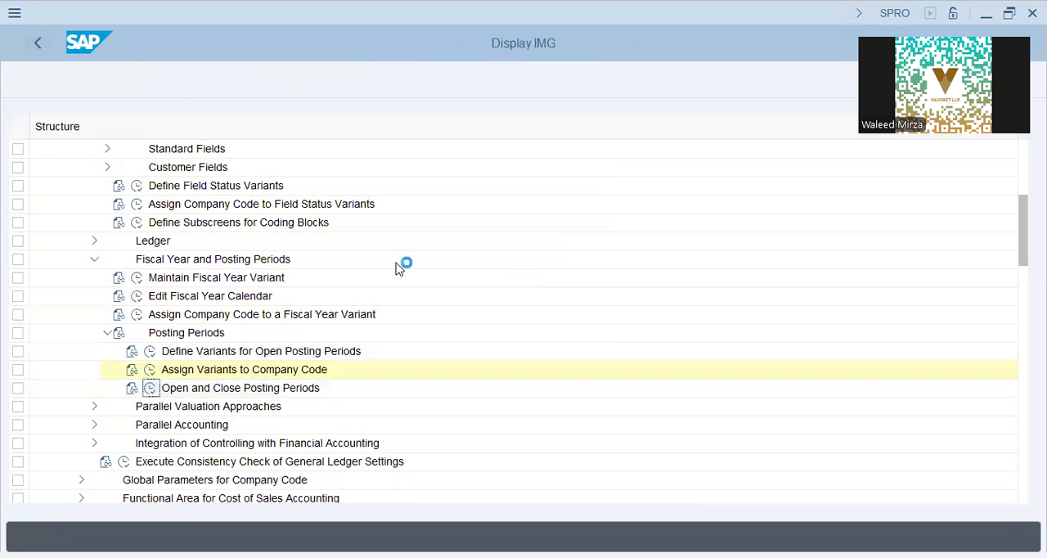
text(aa42)
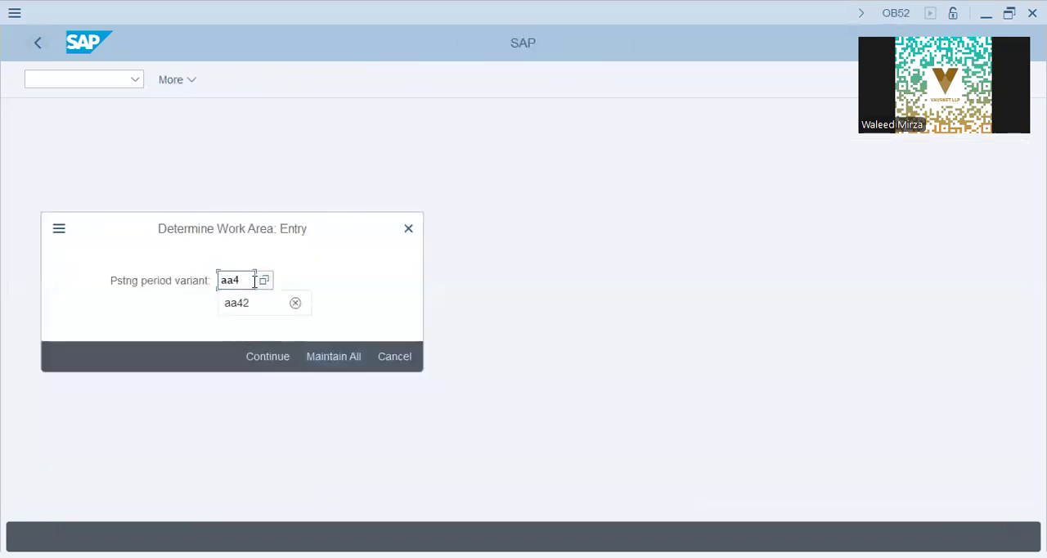
click(263, 358)
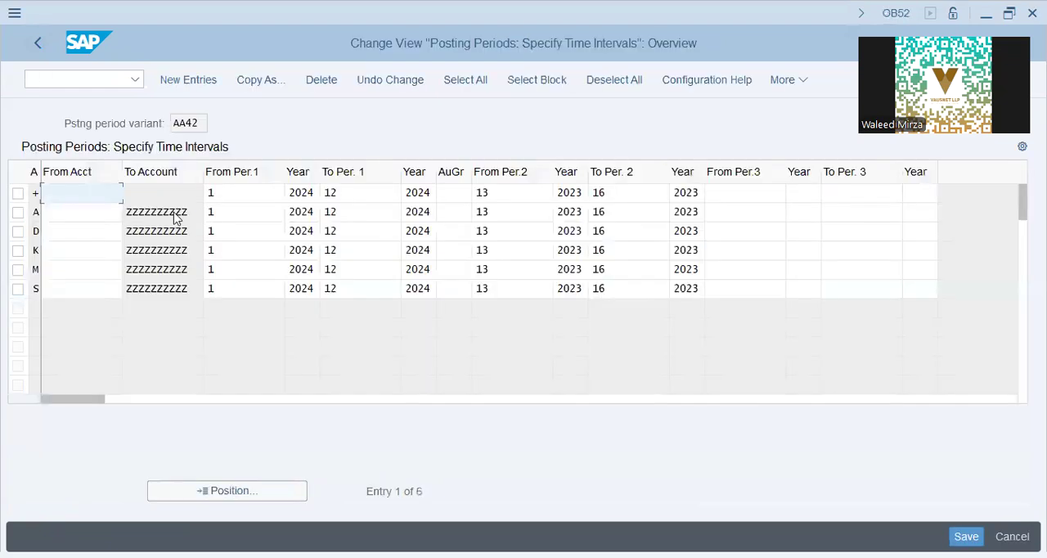
click(132, 211)
click(419, 230)
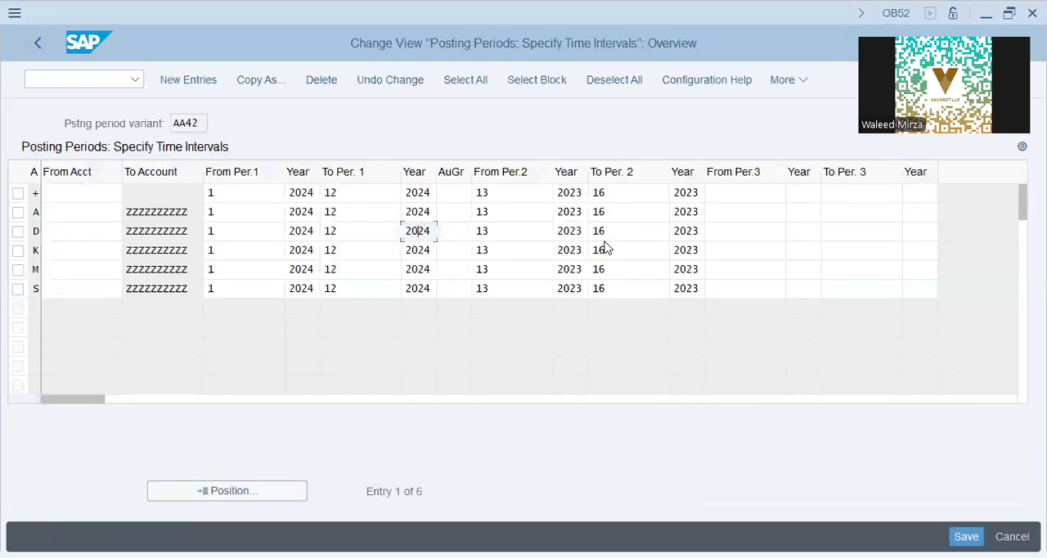
Set the From Per.2 year to 2024 for all six account type rows of variant AA42.
drag(577, 193, 595, 195)
text(4)
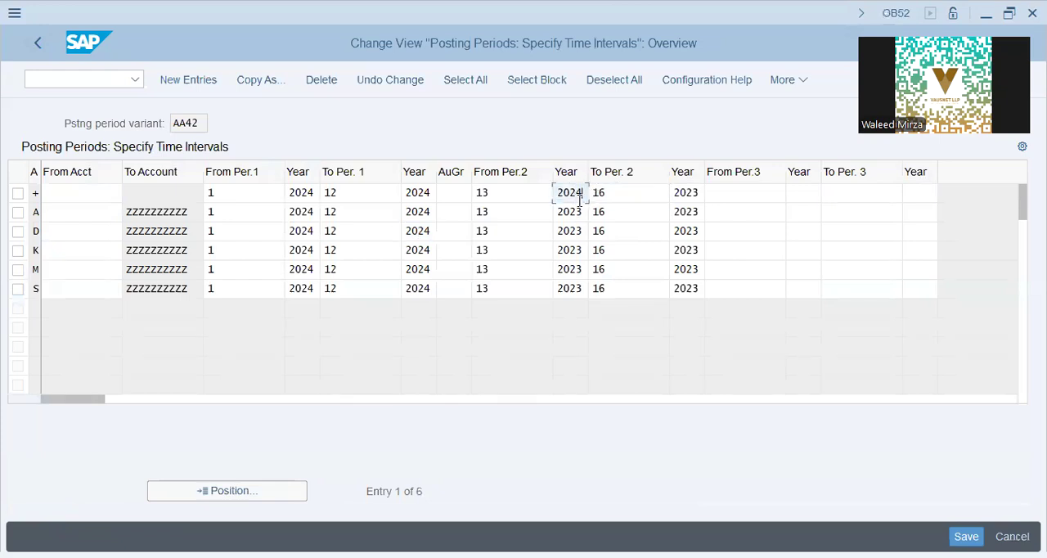
click(650, 216)
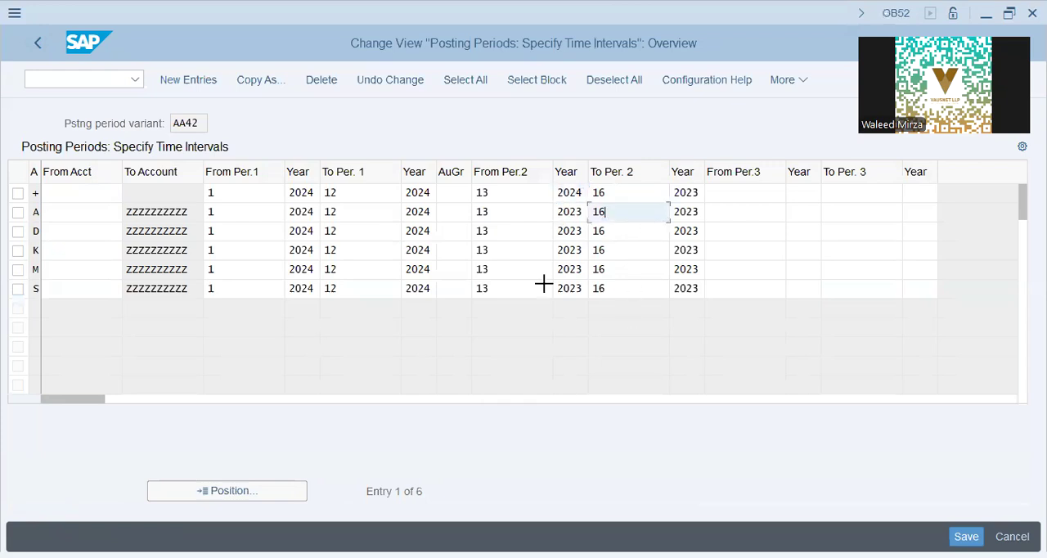
drag(558, 211, 576, 287)
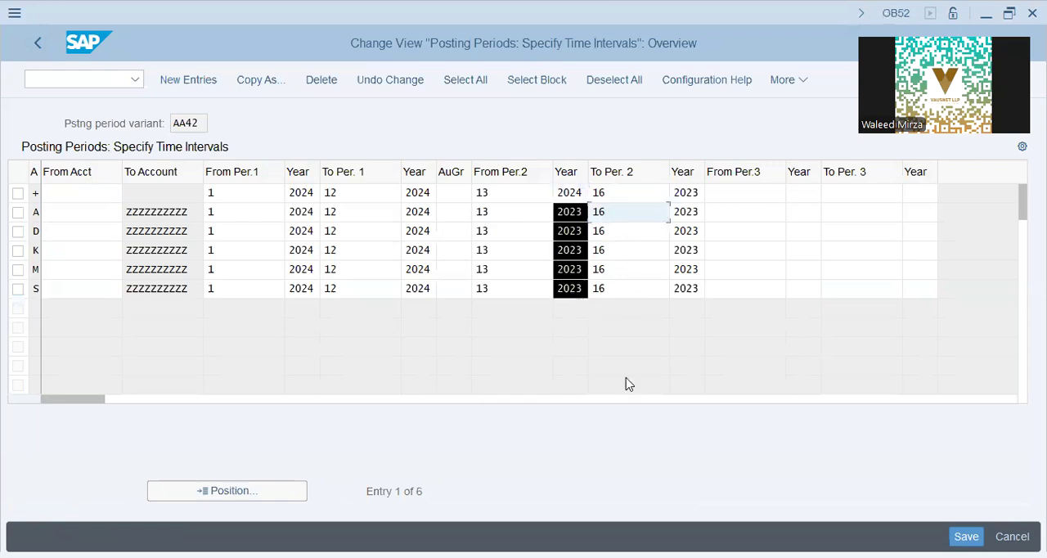
text(2)
key(BackSpace)
key(Tab)
key(shift+Tab)
key(shift+Tab)
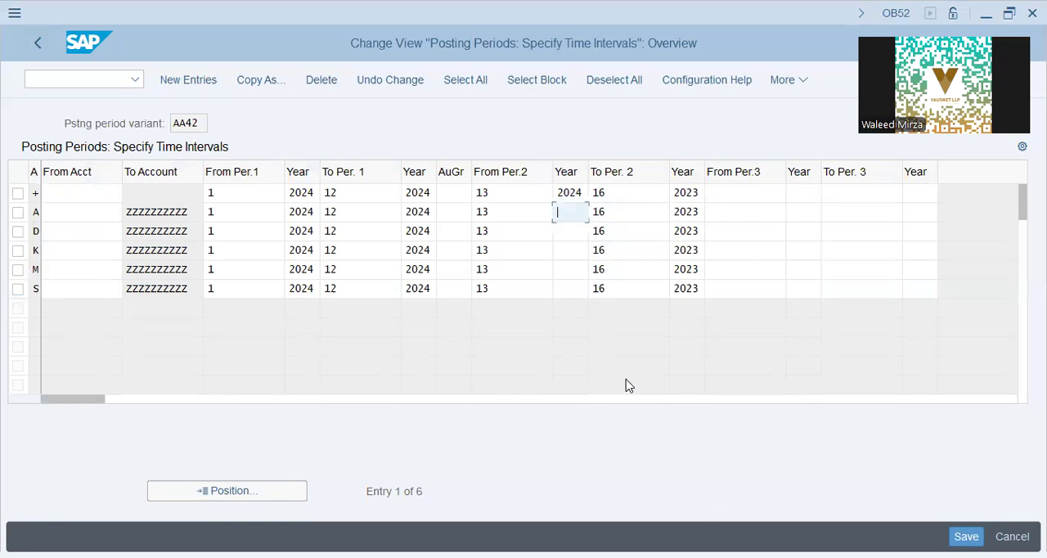
key(ctrl+v)
key(Tab)
key(Tab)
key(Tab)
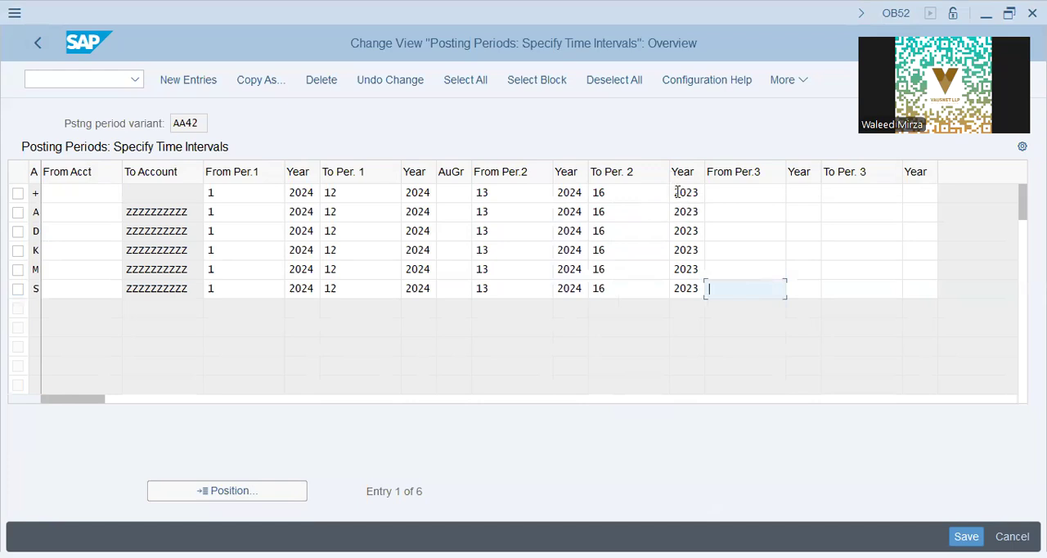
Set the To Per. 2 year to 2024 in every account type row of the posting periods table.
drag(678, 192, 696, 319)
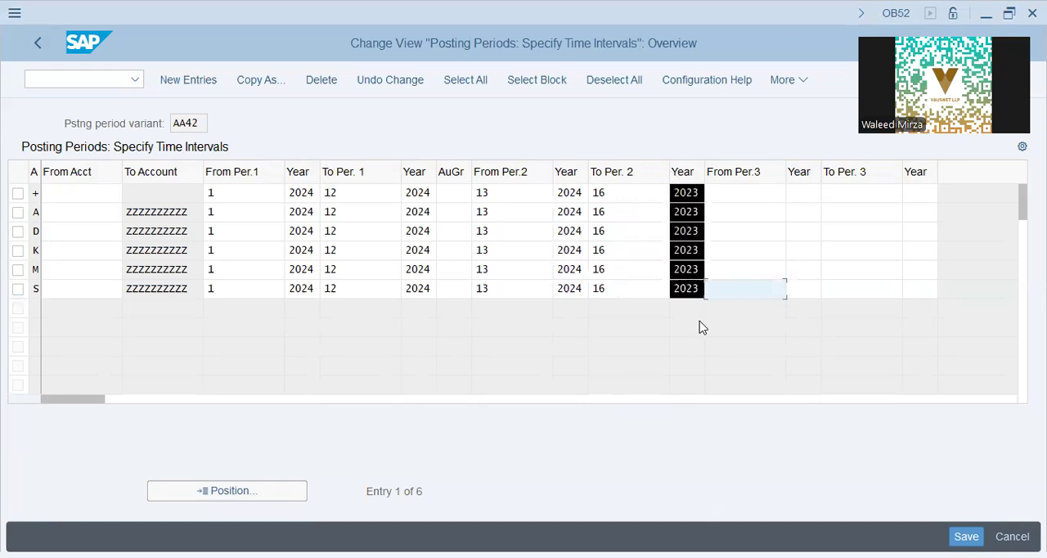
key(Delete)
key(Up)
key(Up)
key(Up)
key(Up)
key(Up)
key(Left)
key(ctrl+v)
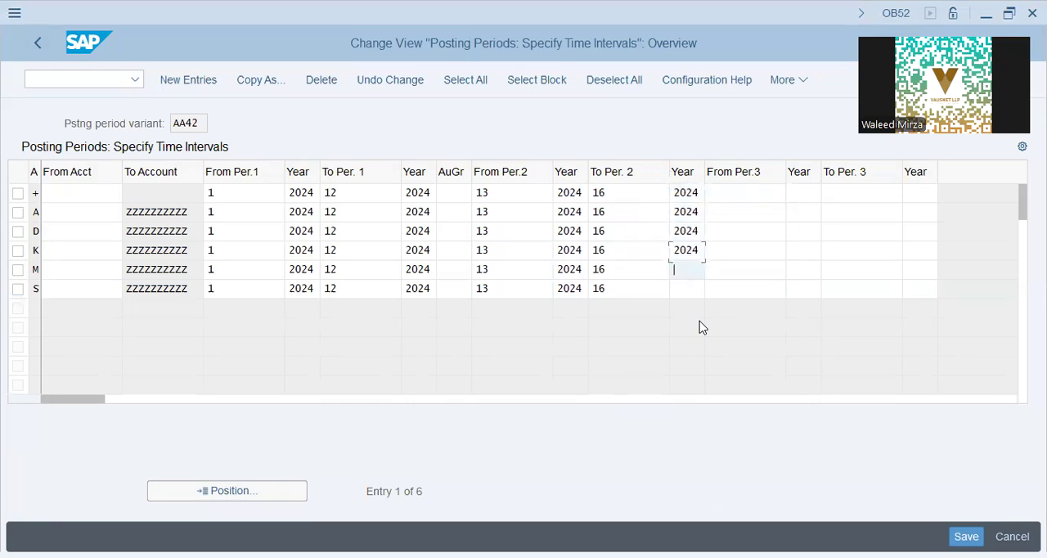
click(357, 213)
click(478, 404)
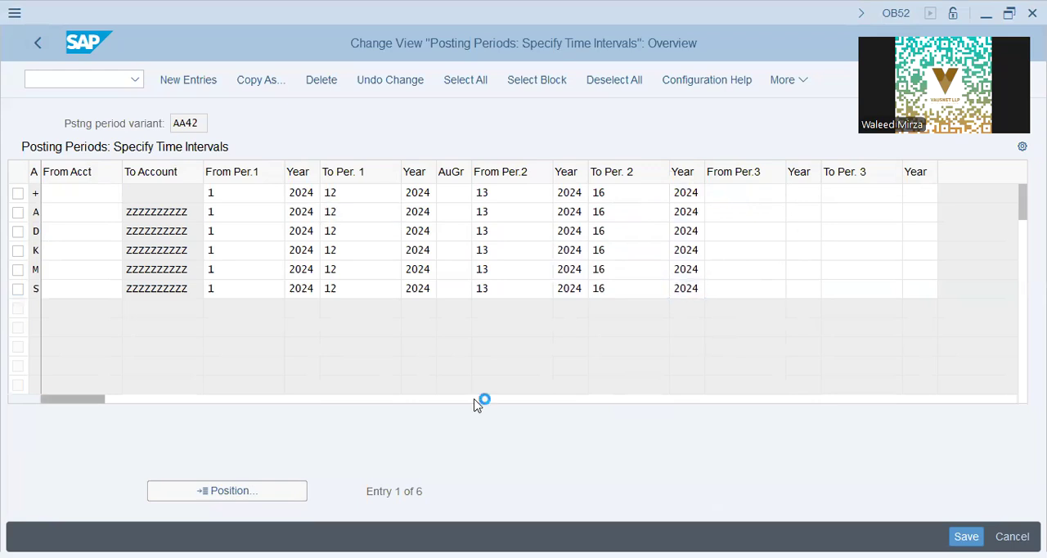
Review the account types and, for account type A, the account range and the period intervals with their years.
click(85, 200)
click(74, 214)
click(72, 230)
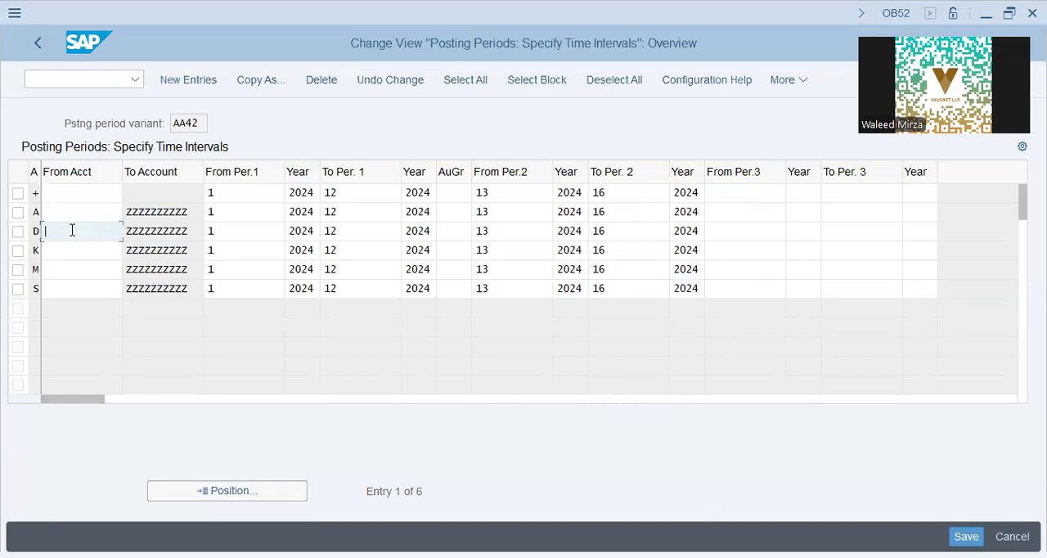
click(65, 254)
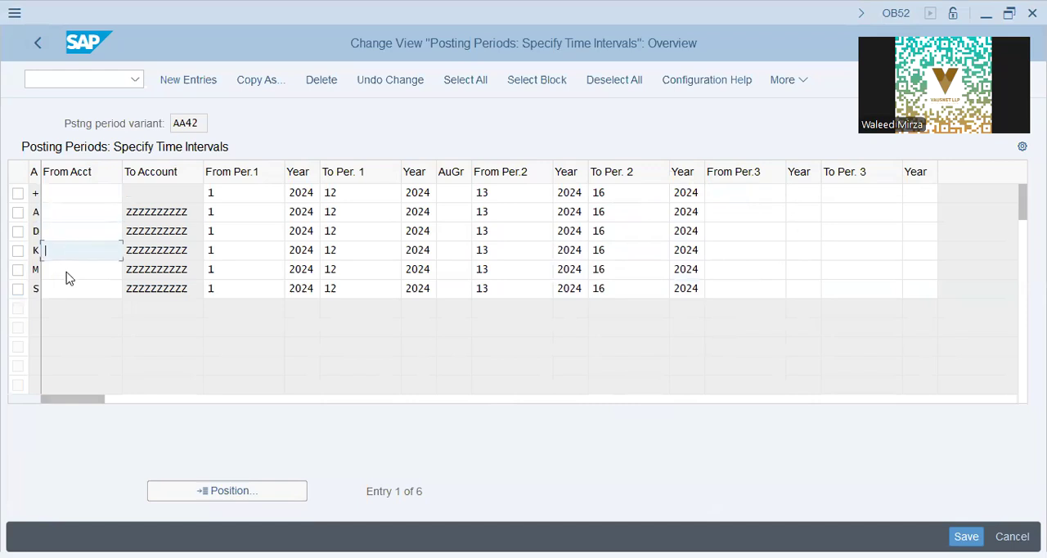
click(68, 274)
click(72, 290)
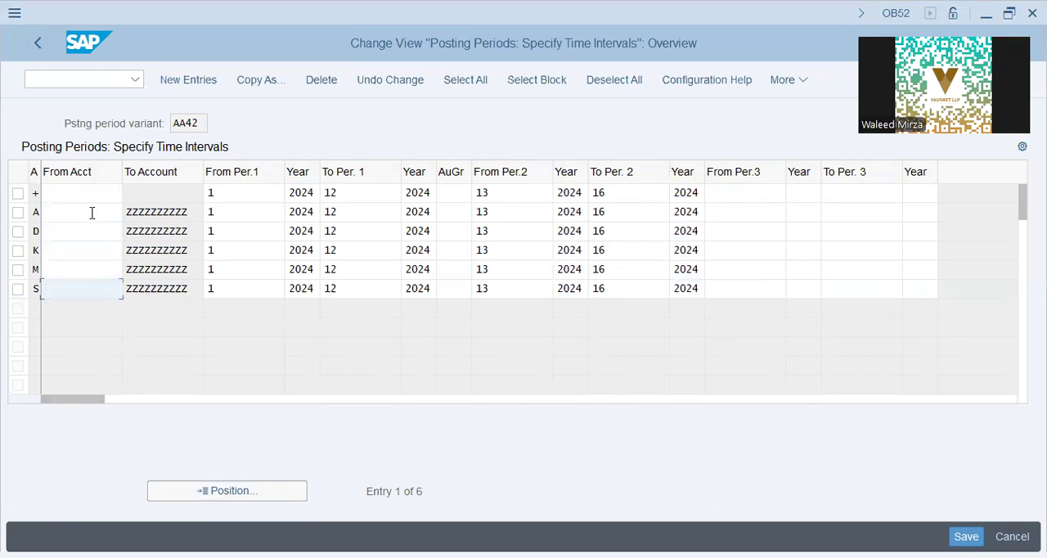
click(56, 214)
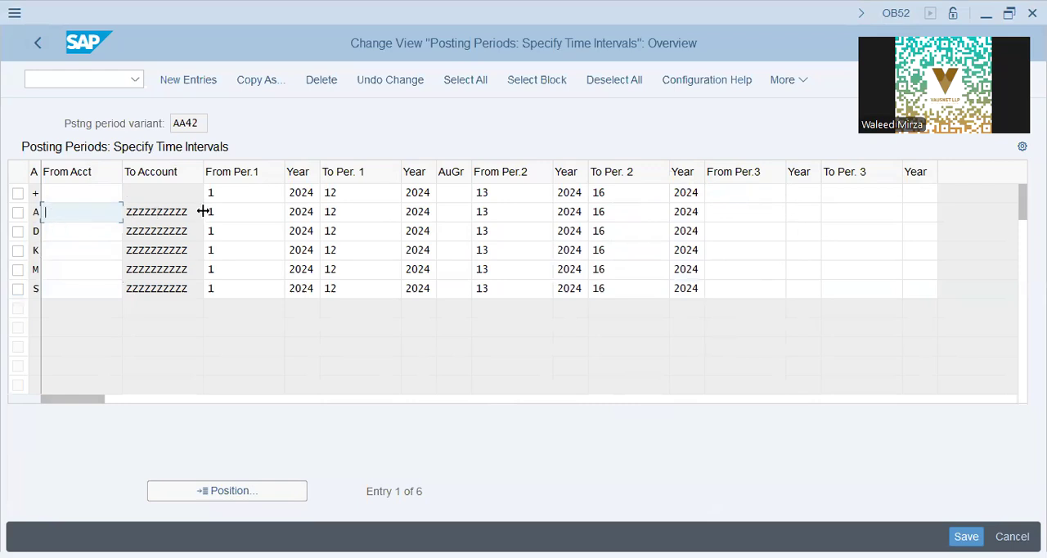
drag(191, 210, 7, 215)
click(238, 214)
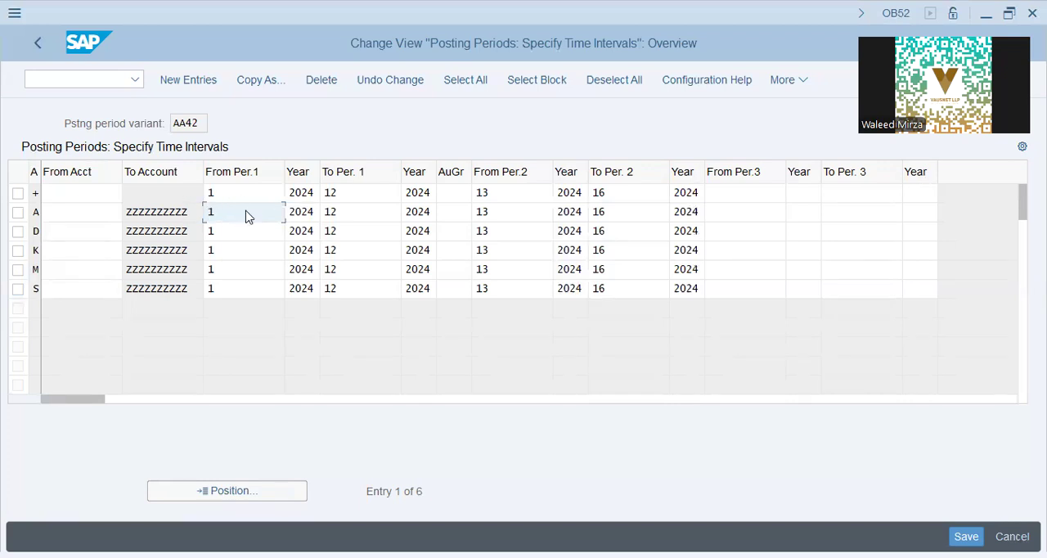
click(307, 212)
click(408, 213)
click(381, 216)
click(495, 210)
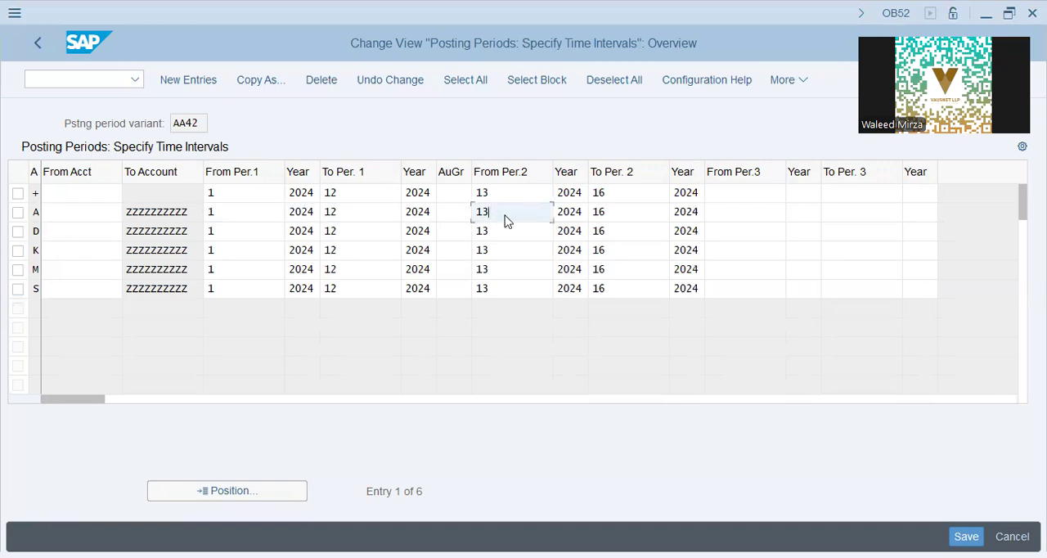
click(644, 216)
click(689, 210)
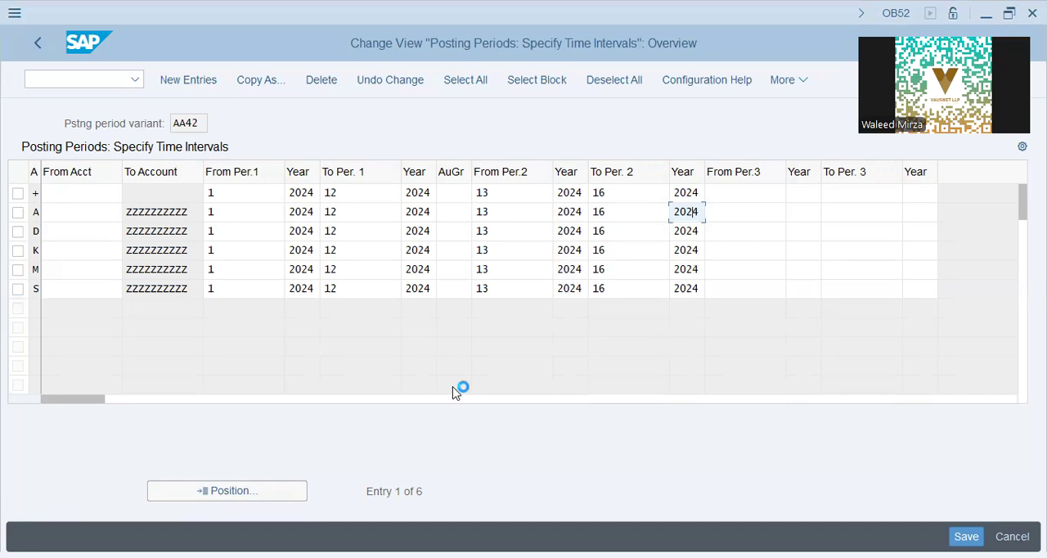
Save the posting periods in the proposed customizing request and return to the implementation guide.
key(ctrl+s)
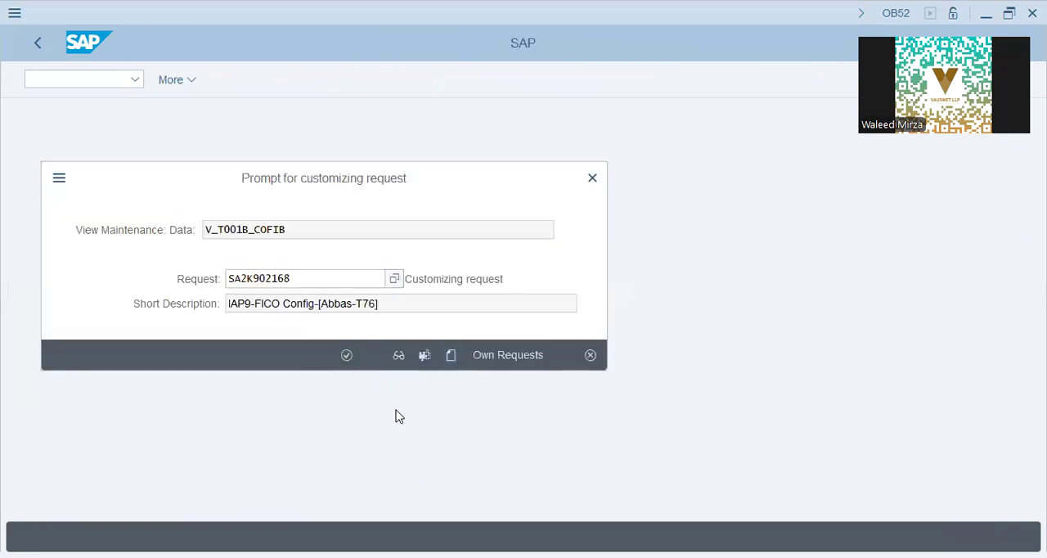
key(Return)
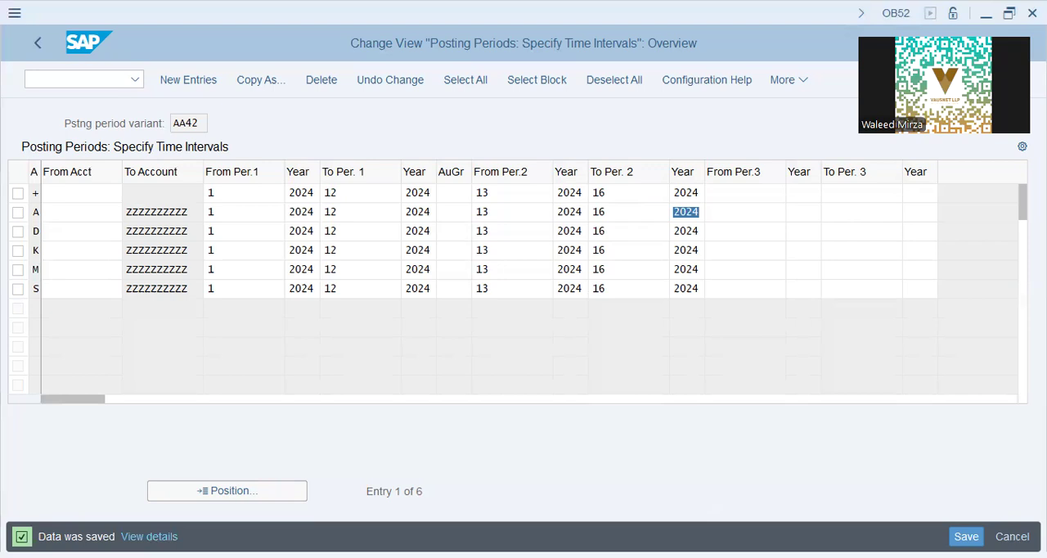
click(108, 82)
key(F3)
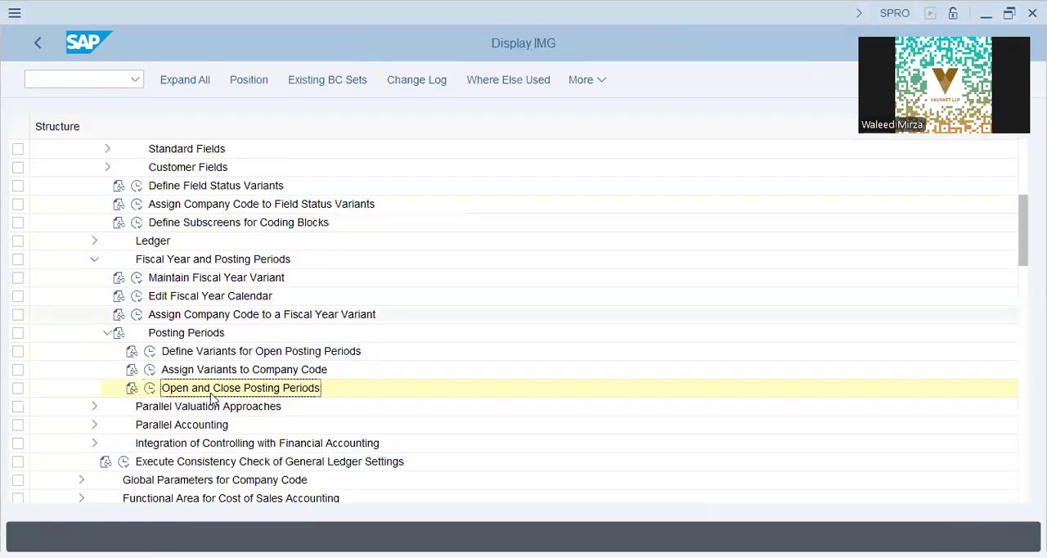
Collapse Fiscal Year and Posting Periods, open the ledger settings activity under Ledger and dismiss the consistency check messages.
click(211, 401)
scroll(212, 393, down, 1)
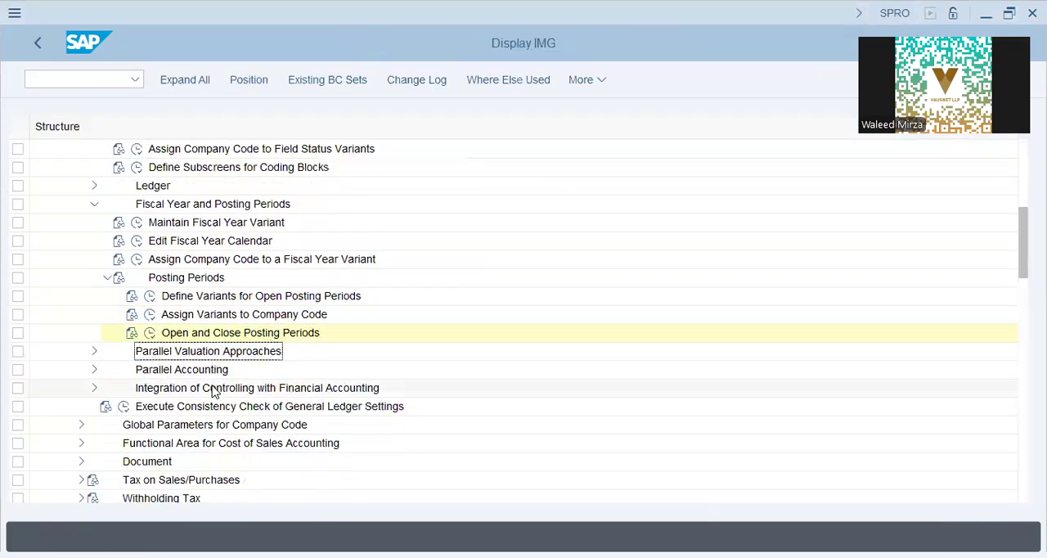
scroll(196, 360, up, 3)
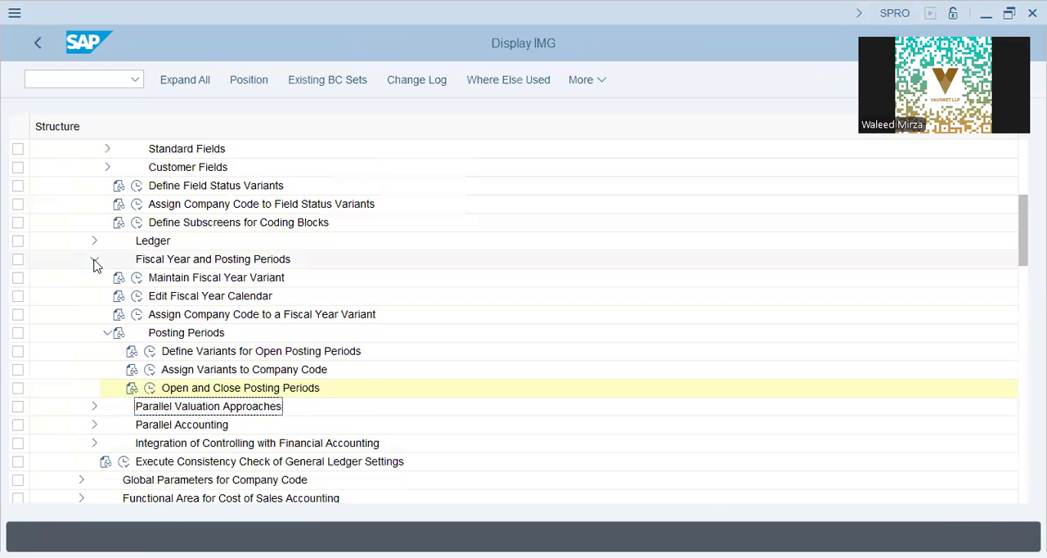
click(94, 260)
click(94, 242)
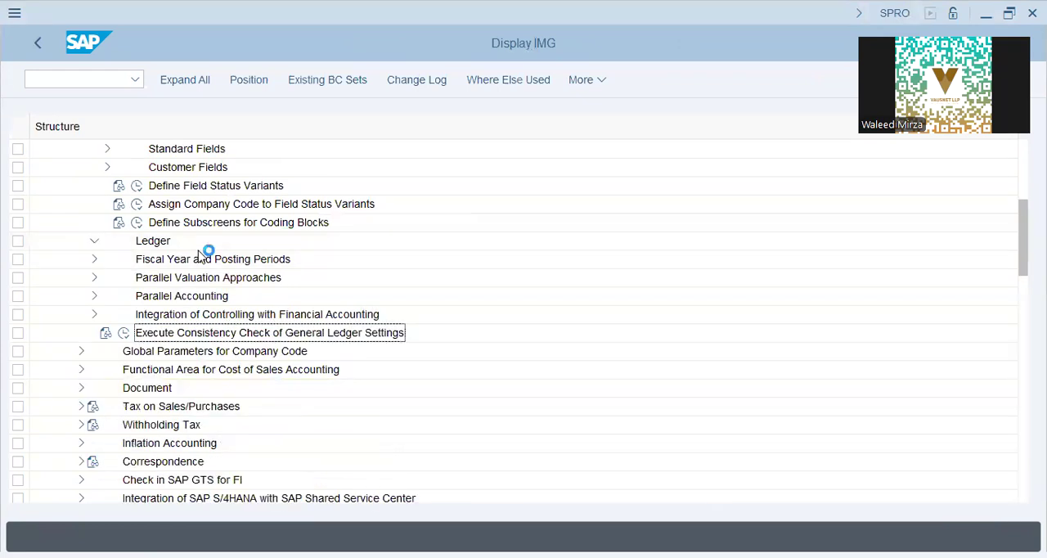
click(205, 260)
click(137, 261)
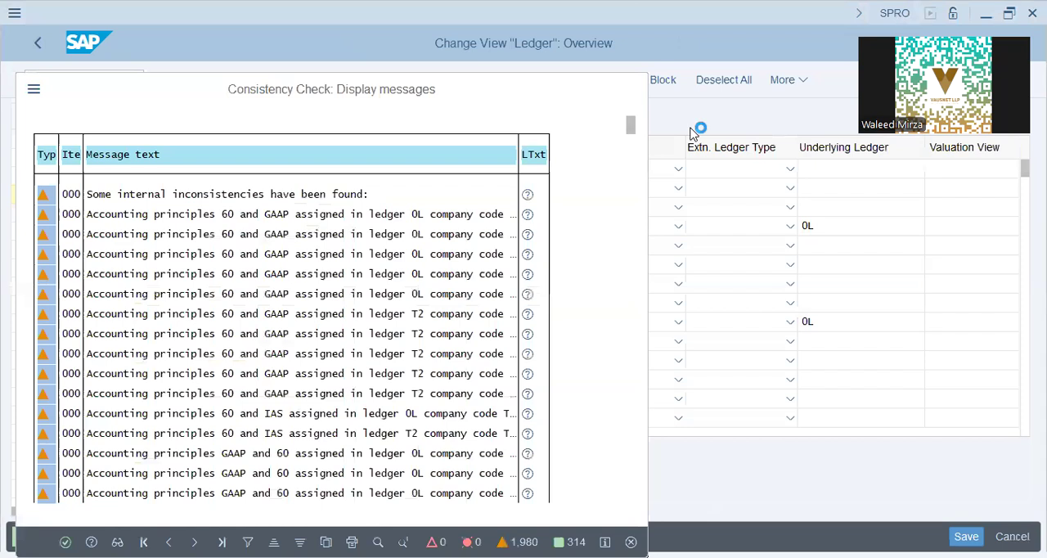
key(Return)
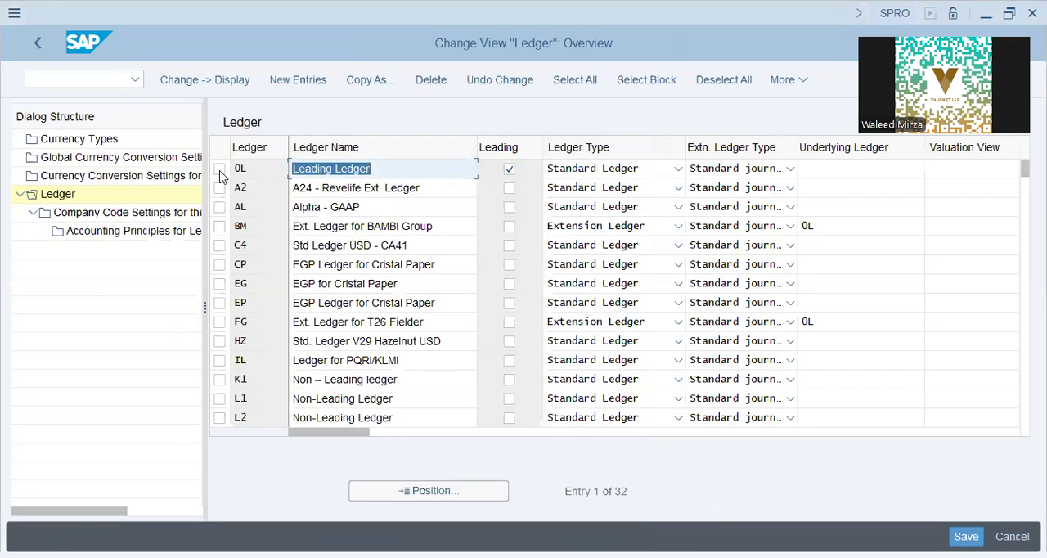
Select leading ledger 0L and view the ledger type options of ledger A2 without changing them.
click(422, 160)
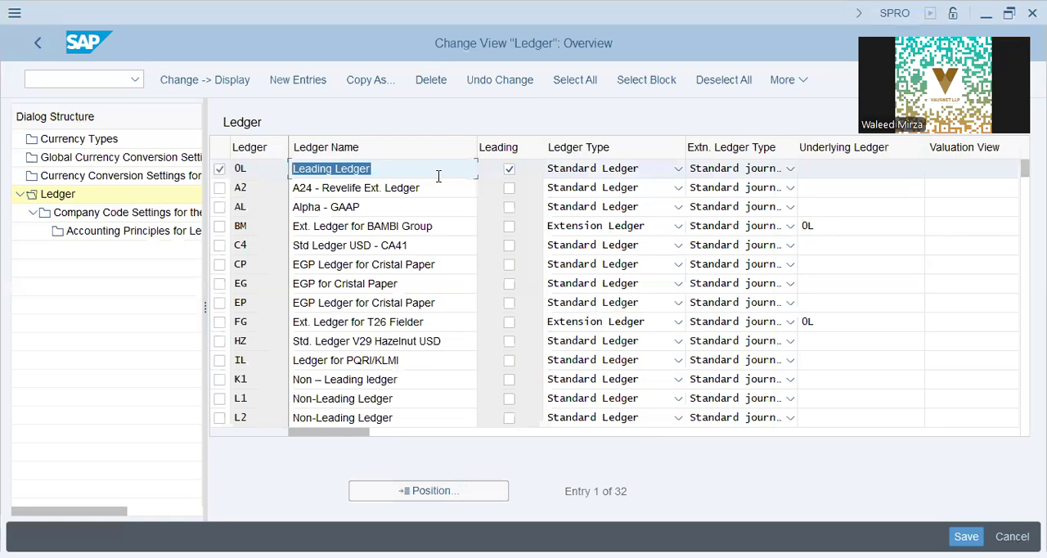
click(439, 175)
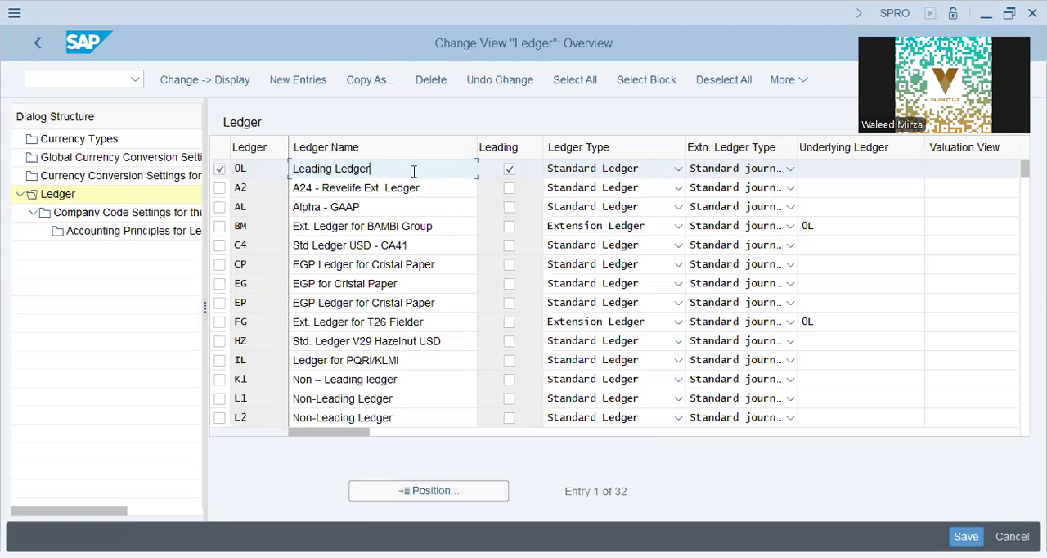
click(609, 194)
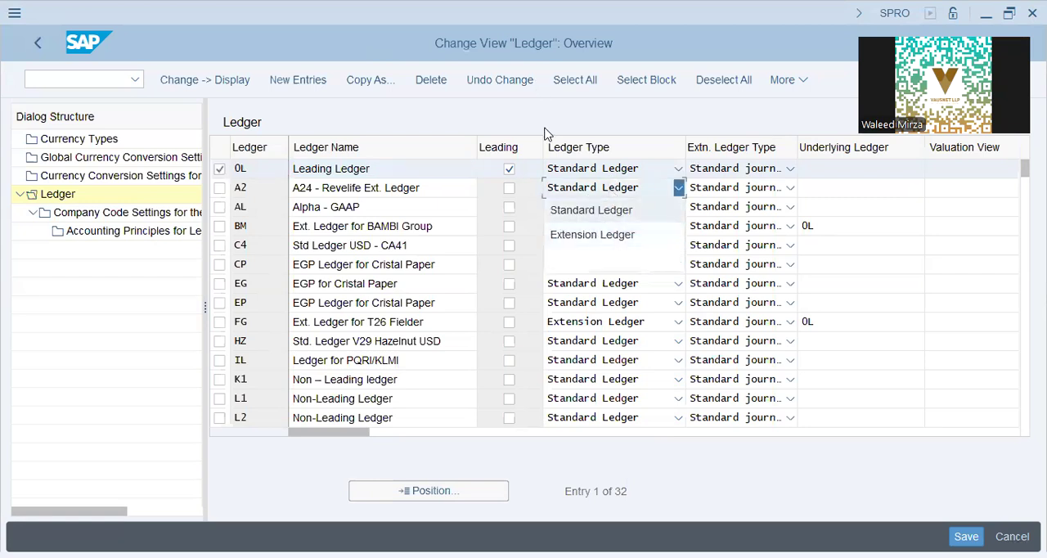
key(Escape)
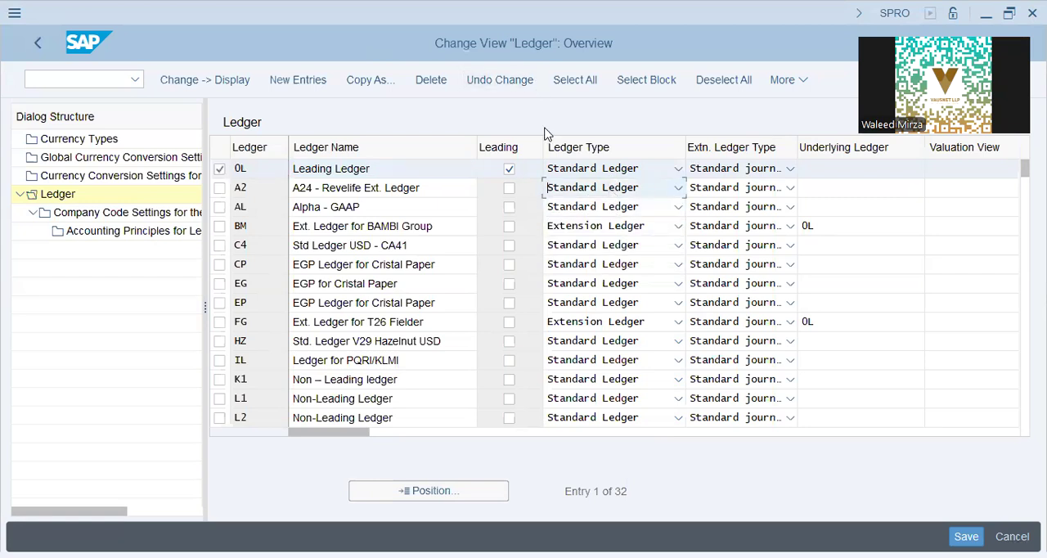
click(603, 193)
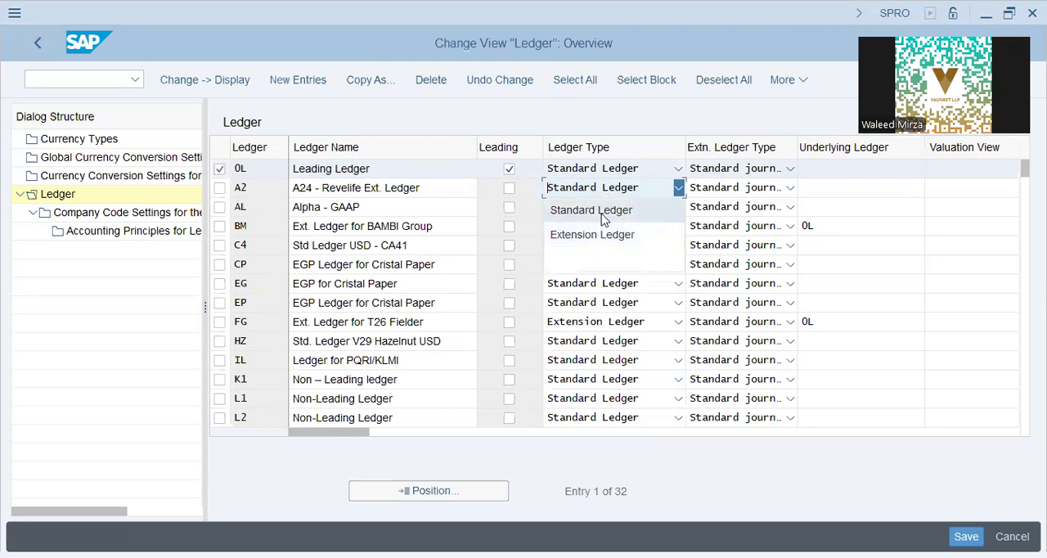
key(Escape)
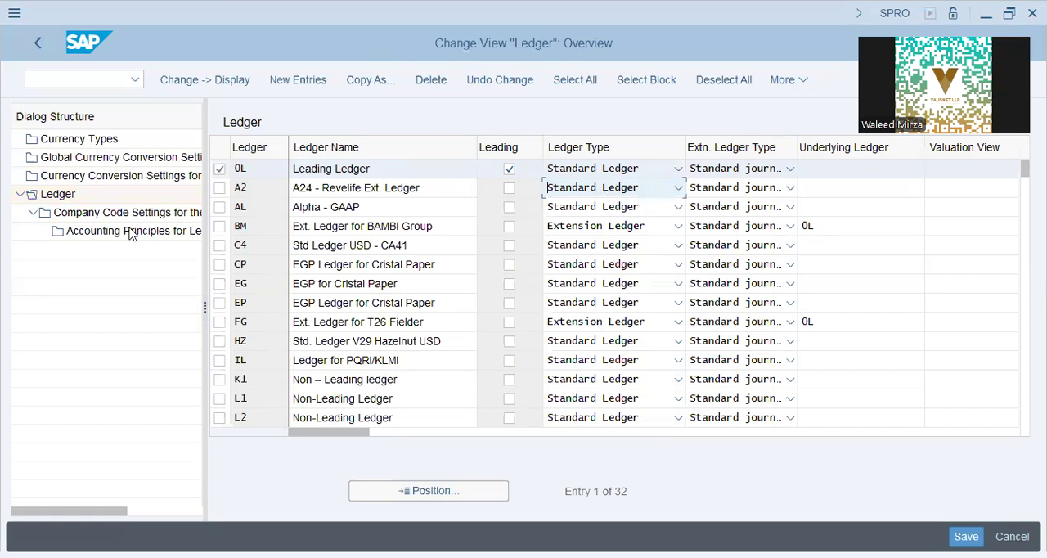
Open the company code settings for ledger 0L, dismiss the consistency check messages, and display the details of company code IAP9.
click(124, 213)
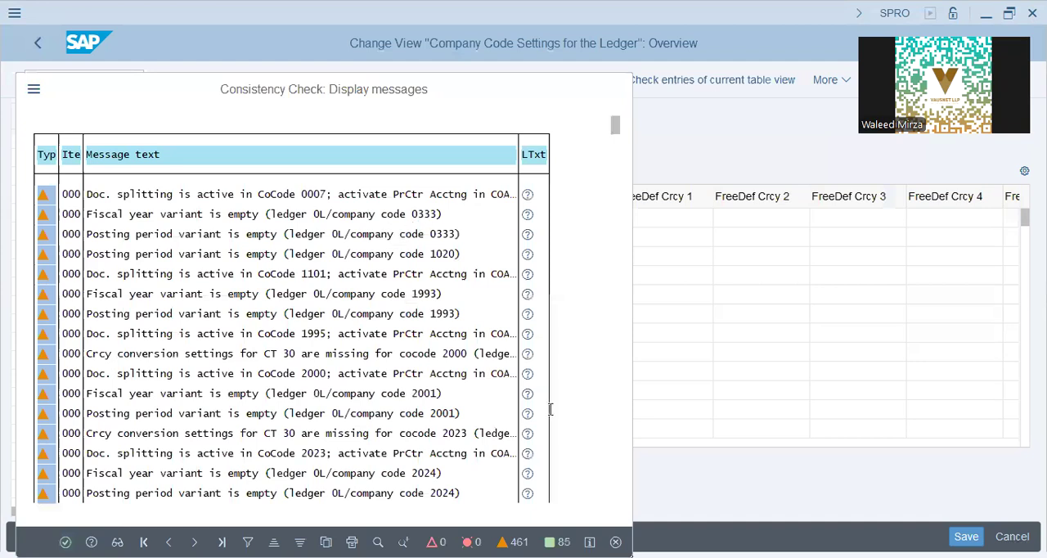
key(Return)
click(432, 491)
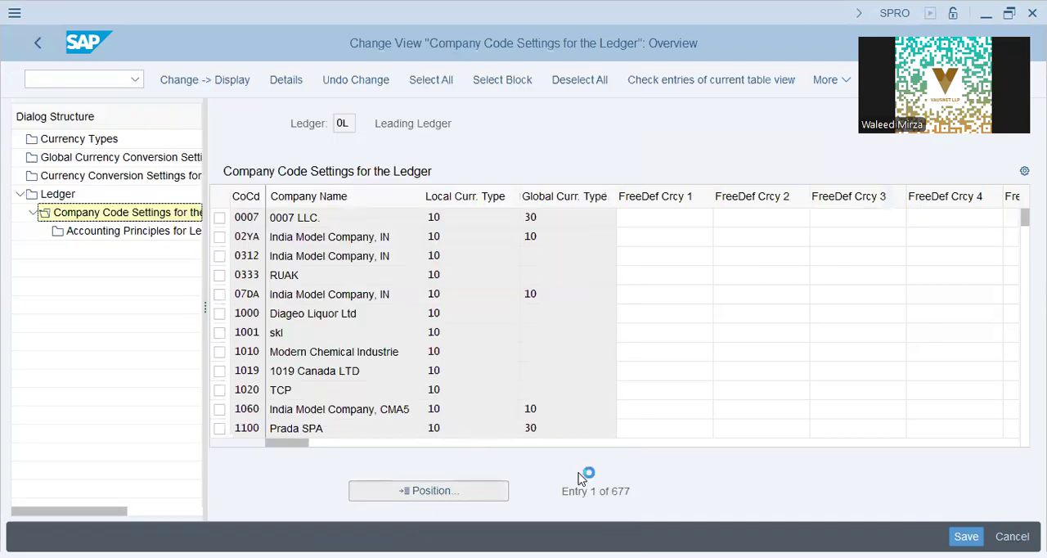
text(IAP9)
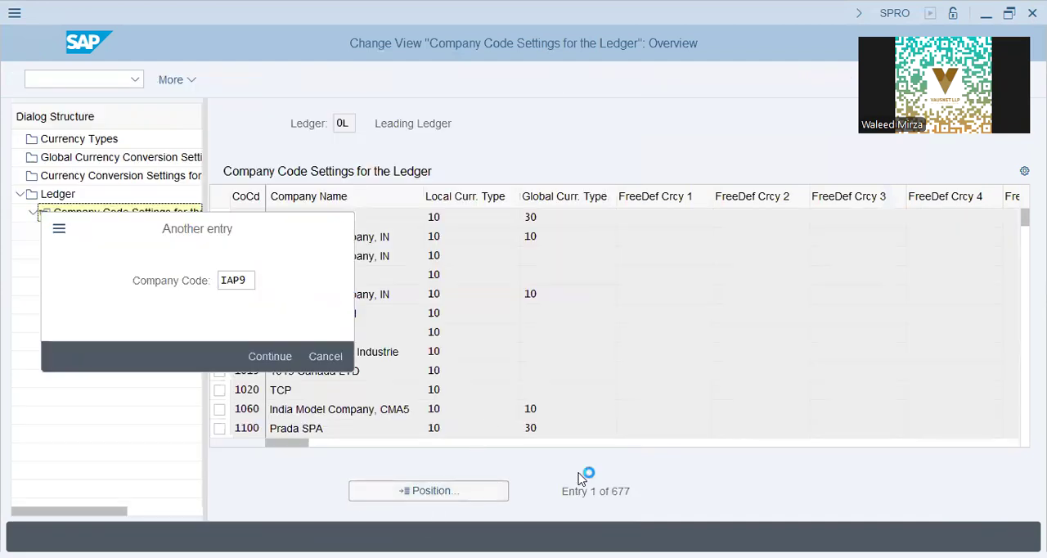
key(Return)
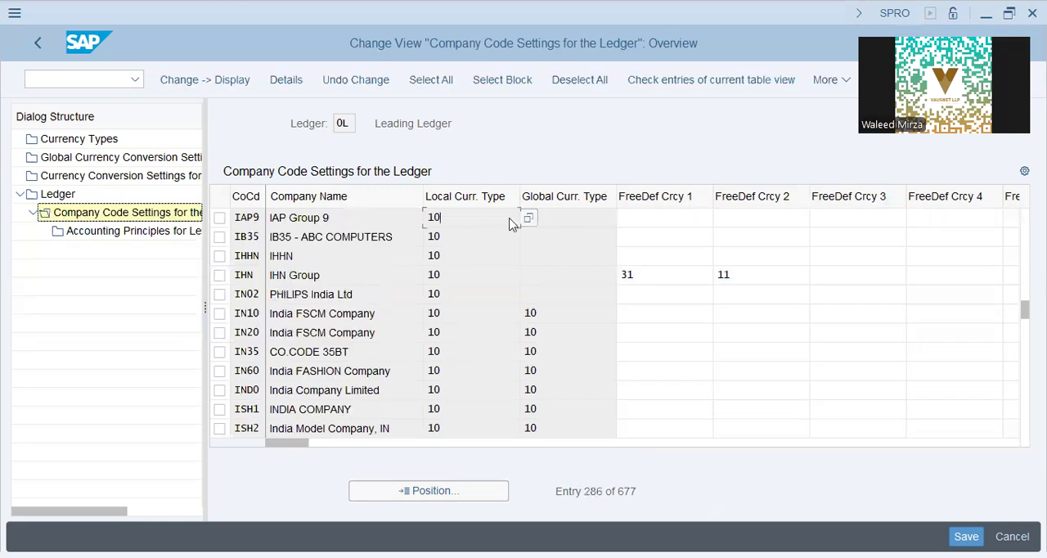
click(701, 221)
double_click(332, 223)
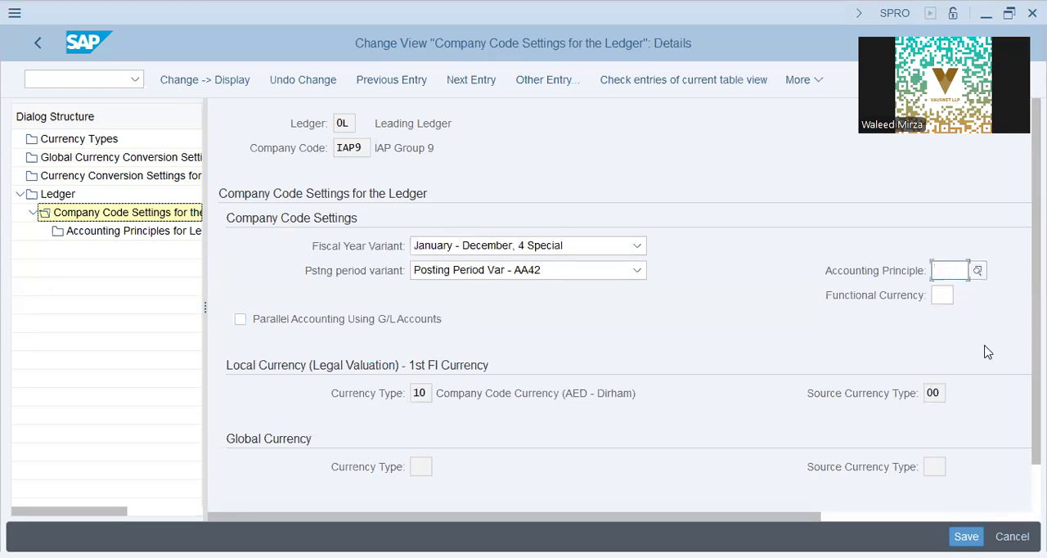
Set IAP9's accounting principle to GAAP and functional currency to 10, and enable Parallel Accounting Using G/L Accounts.
text(gaap)
key(Tab)
text(10)
key(Tab)
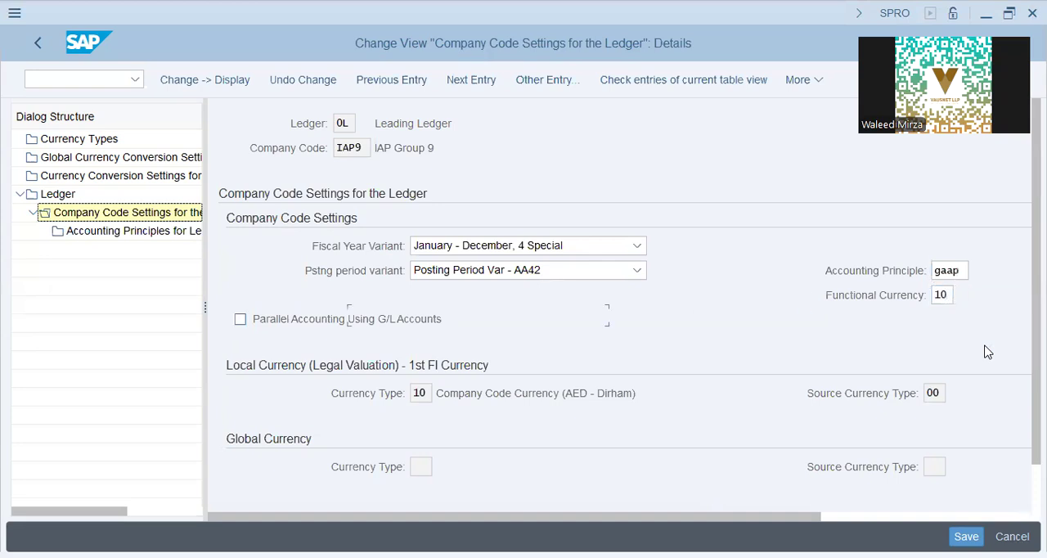
click(395, 318)
scroll(595, 351, down, 1)
key(Tab)
Examine the currency type and its description under Local Currency (Legal Valuation) for company code IAP9.
drag(472, 351, 733, 355)
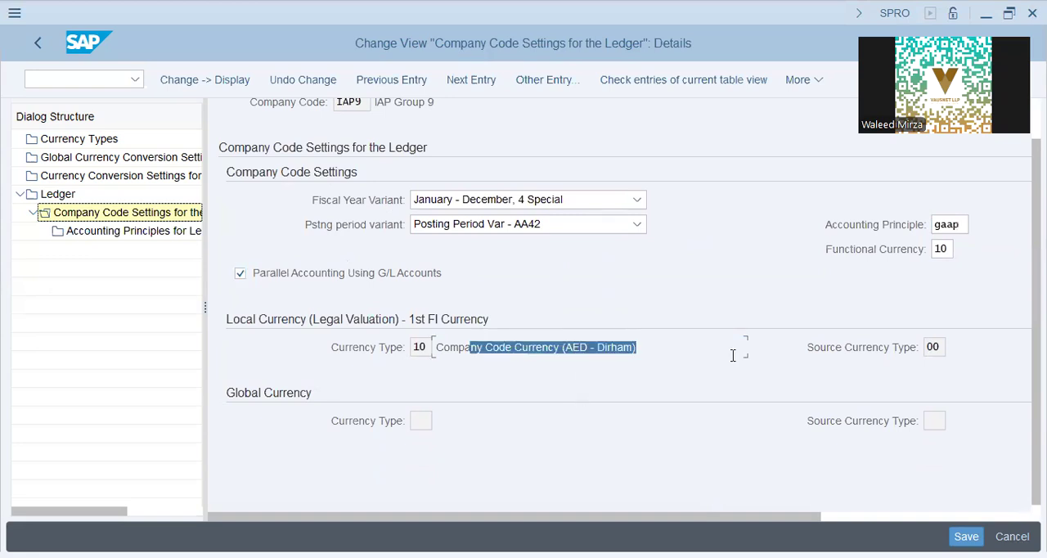
click(474, 361)
click(417, 347)
click(466, 351)
click(429, 349)
click(573, 351)
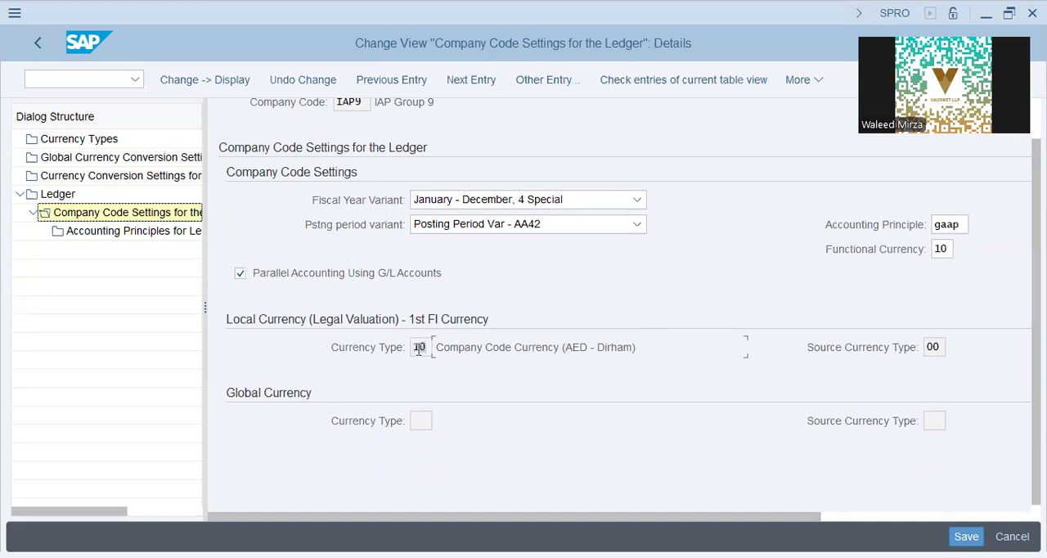
drag(637, 350, 419, 349)
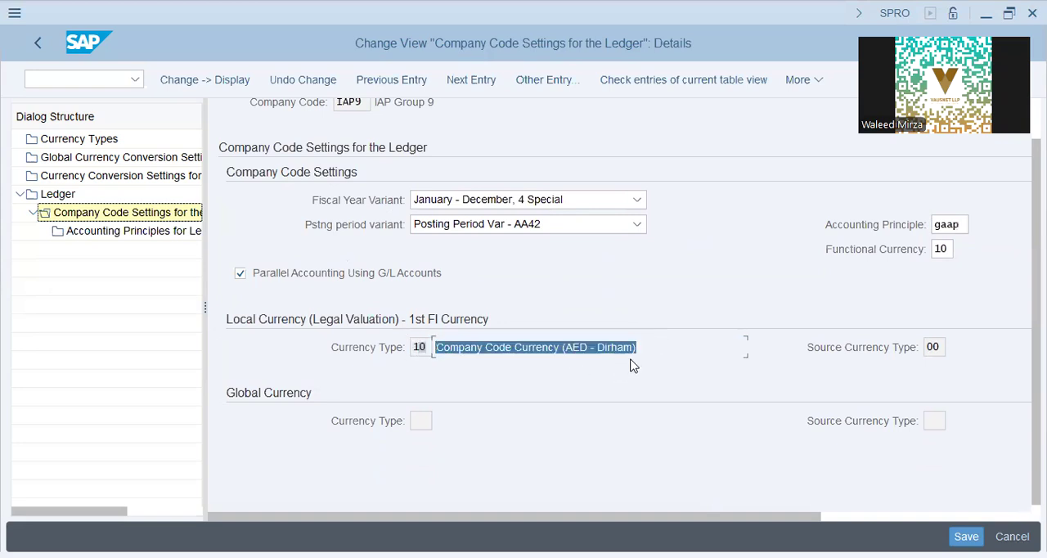
click(570, 348)
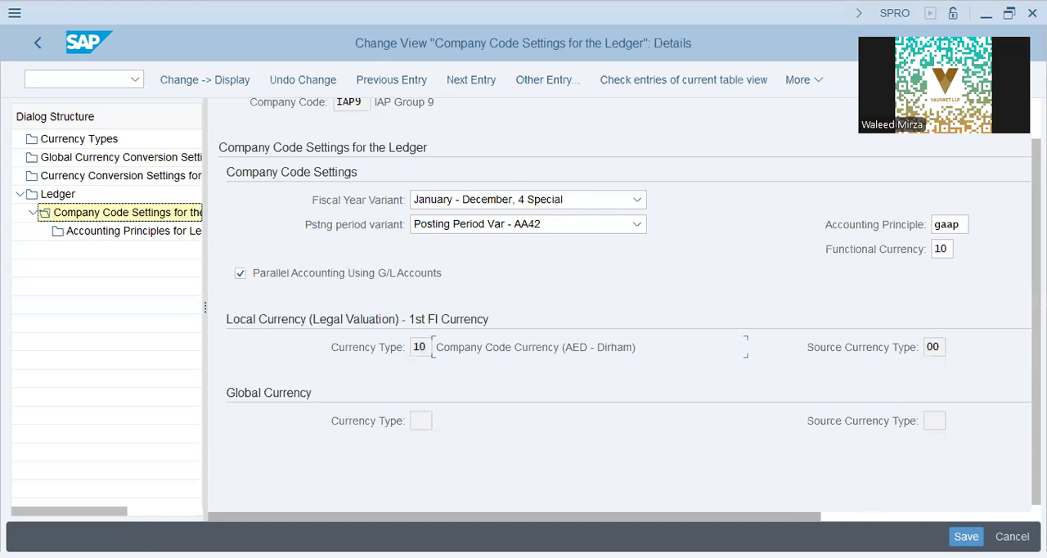
Save the IAP9 ledger settings and open new entries in Currency Conversion Settings for Company Codes, dismissing the consistency check messages.
click(966, 537)
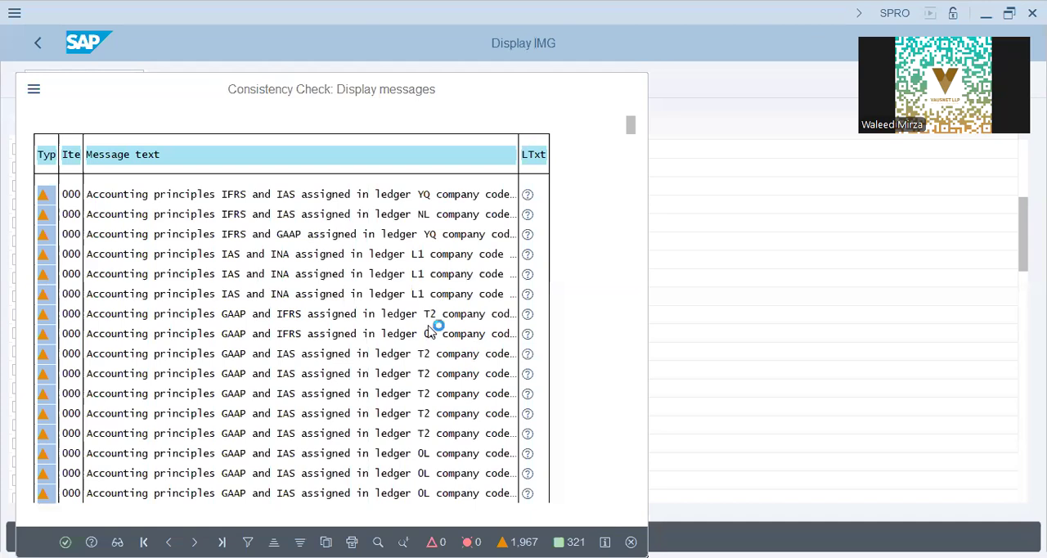
key(Return)
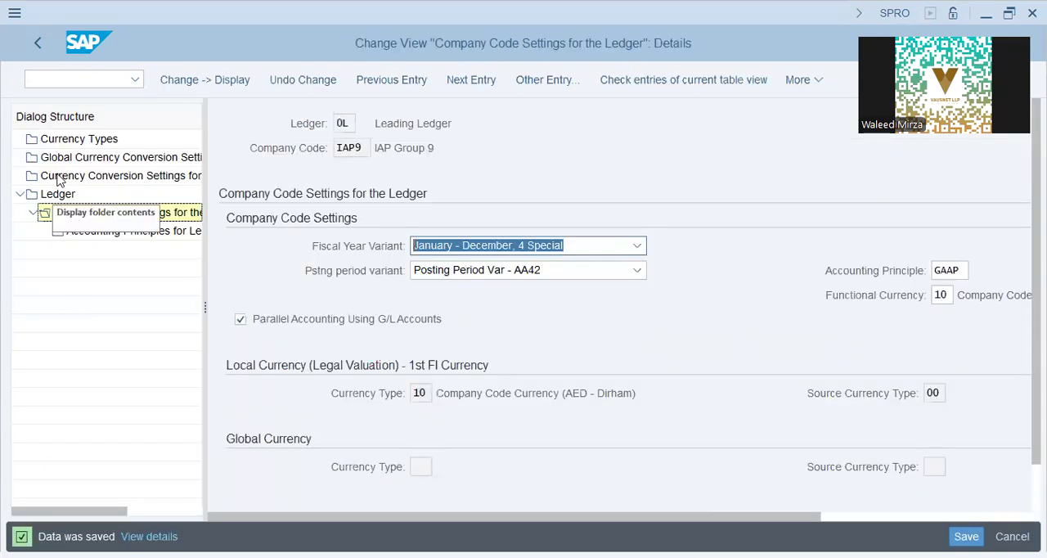
click(59, 178)
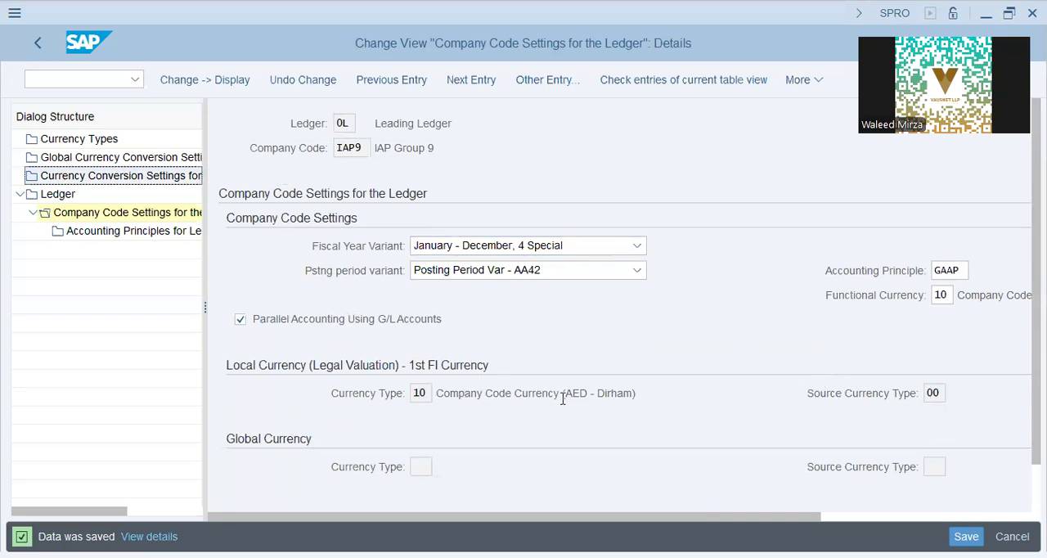
drag(562, 392, 665, 393)
double_click(100, 178)
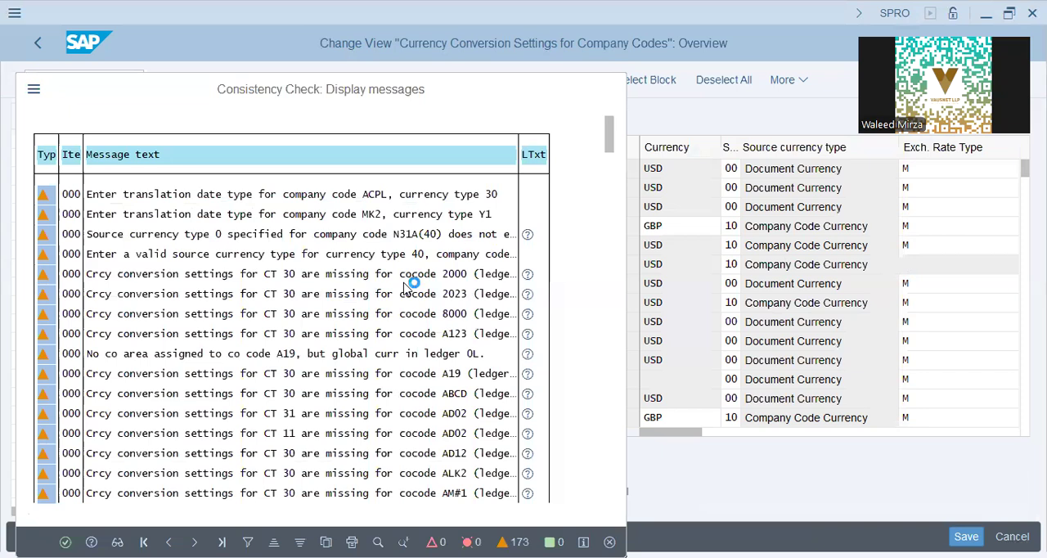
key(Return)
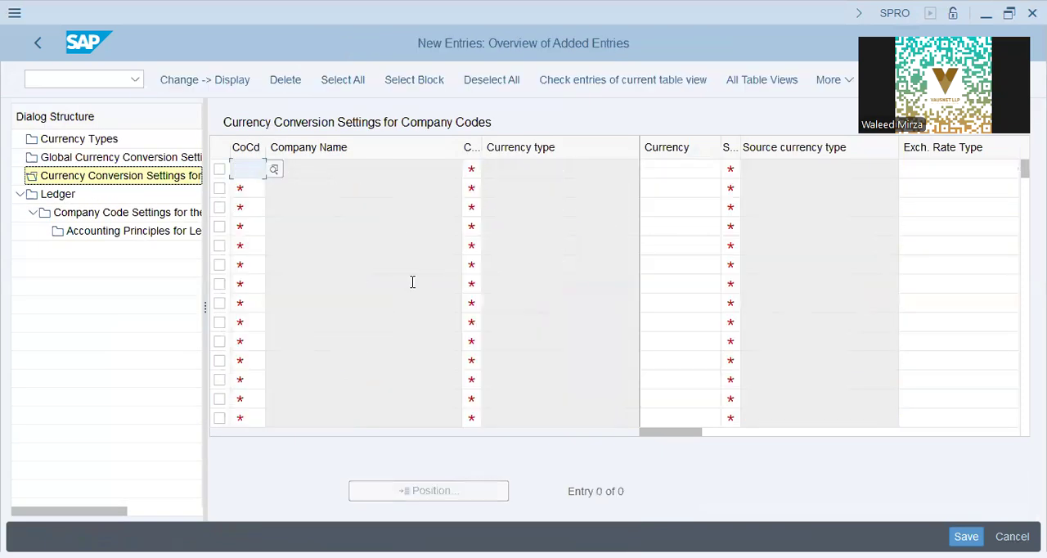
Start a currency conversion entry for company code IAP9 with currency type Y1.
text(iap9)
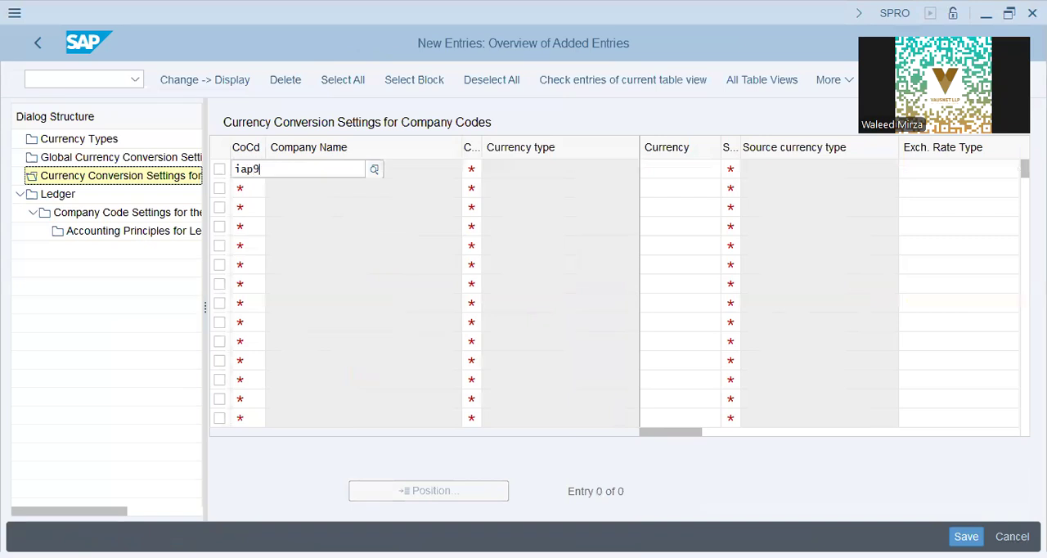
key(Tab)
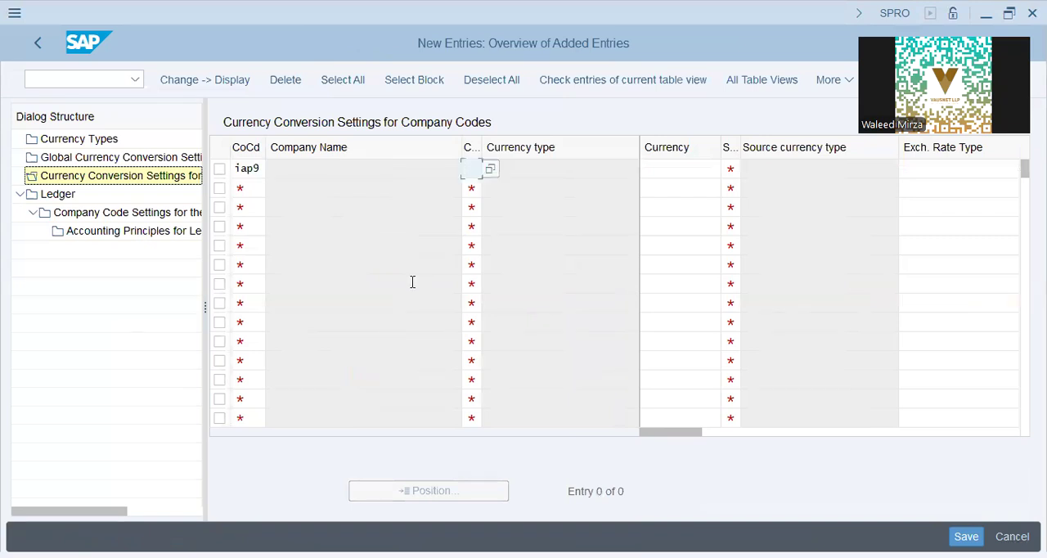
text(y1)
key(Tab)
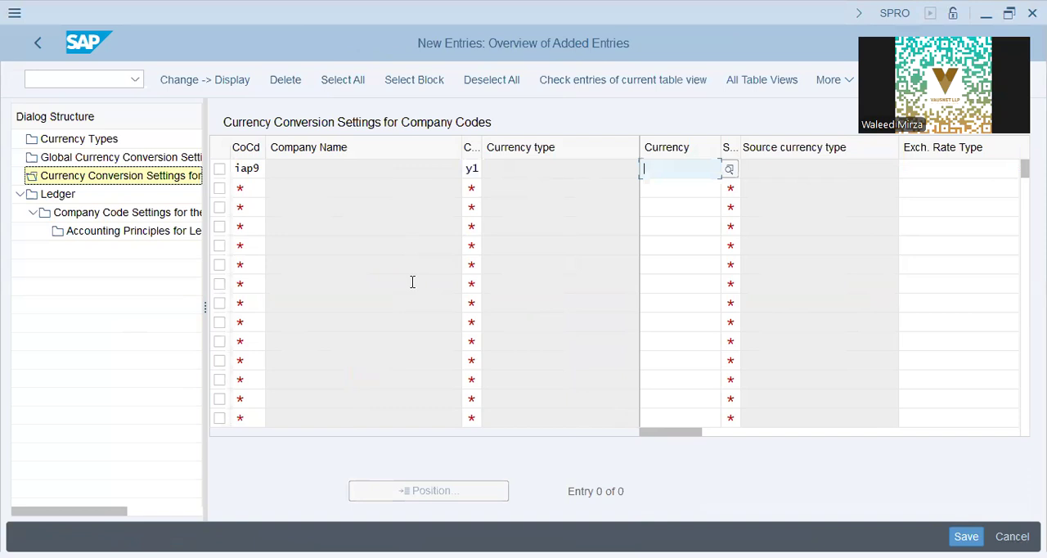
Set the entry's currency to GBP and its source currency type to 00.
text(F)
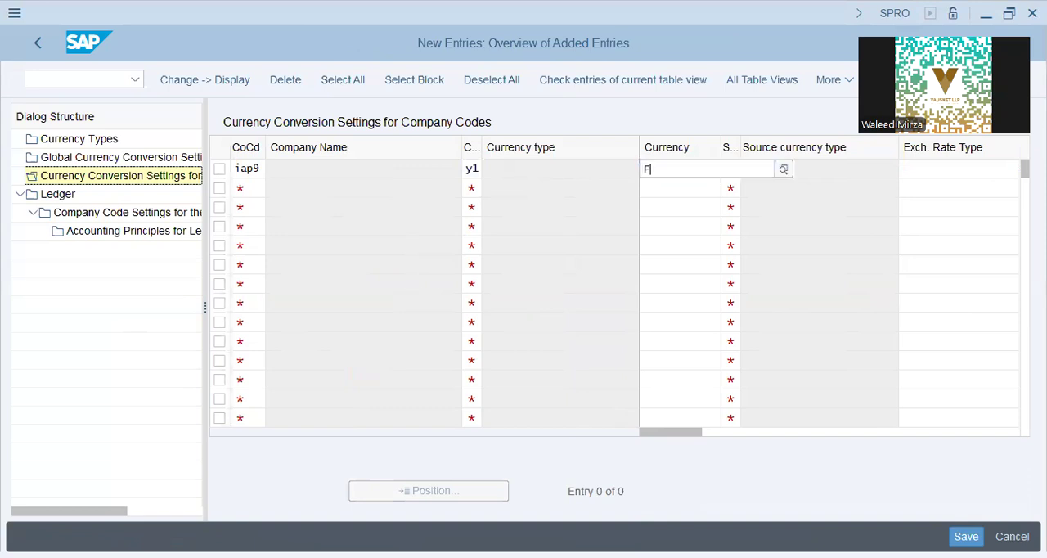
key(BackSpace)
text(GPB)
key(Return)
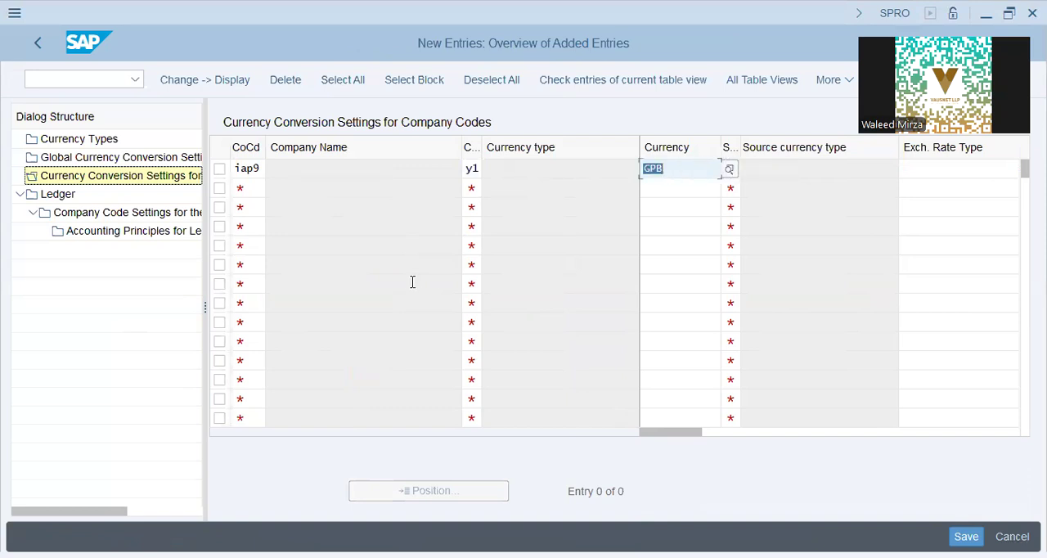
text(GBP)
key(Tab)
text(0)
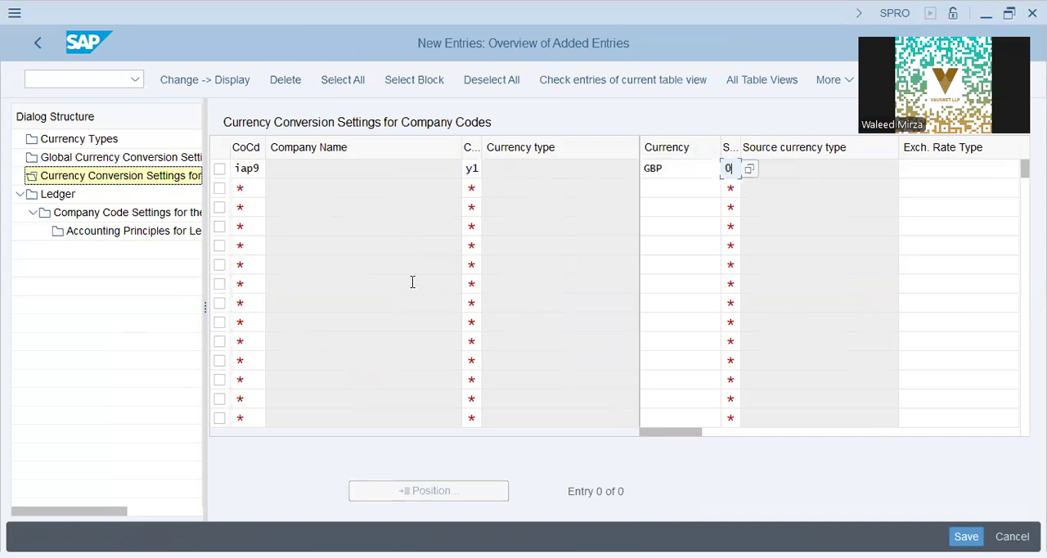
text(0)
key(Tab)
Set the exchange rate type to M, standard translation at average rate, and the translation date type to Posting date.
click(868, 173)
scroll(866, 333, down, 3)
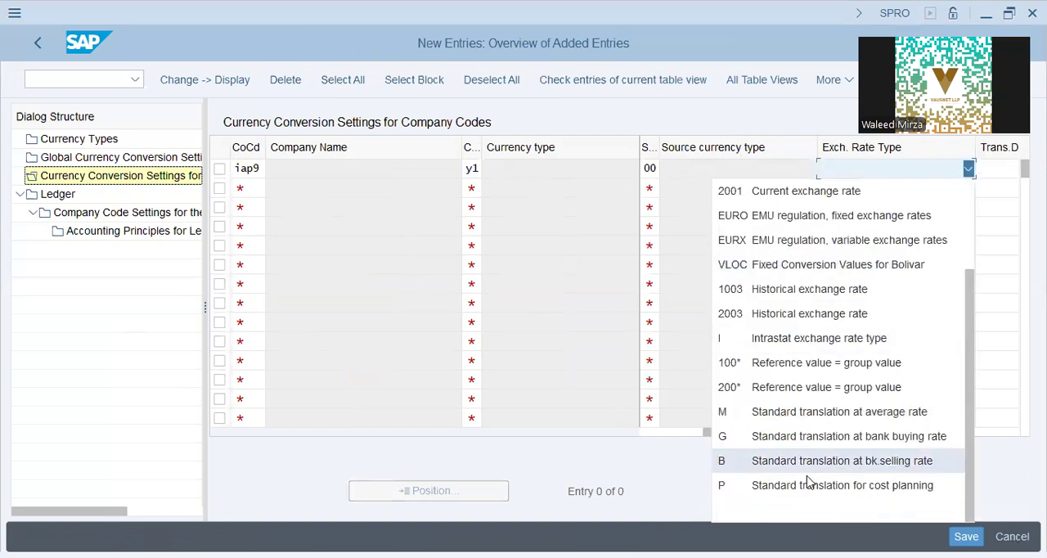
click(808, 414)
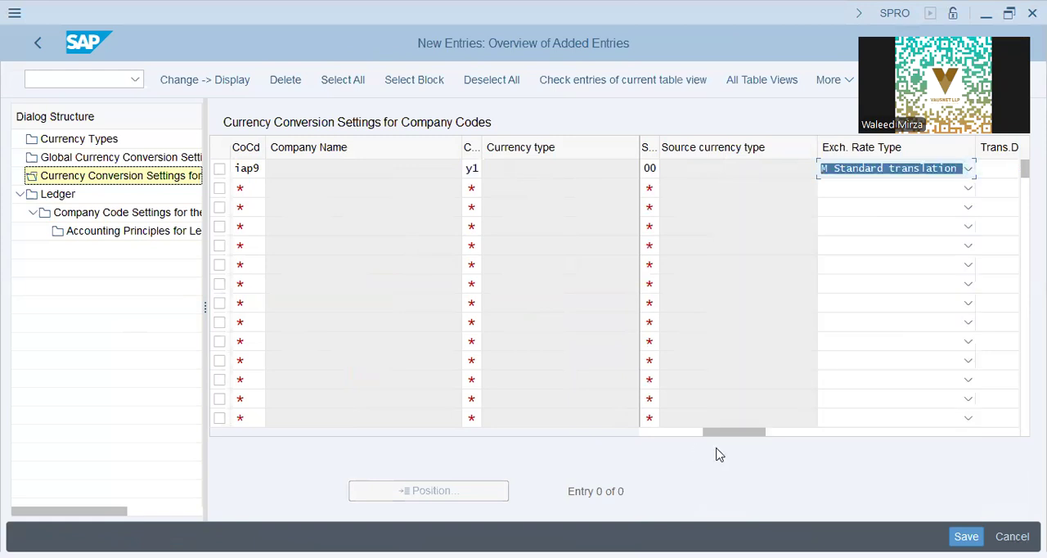
drag(743, 434, 875, 441)
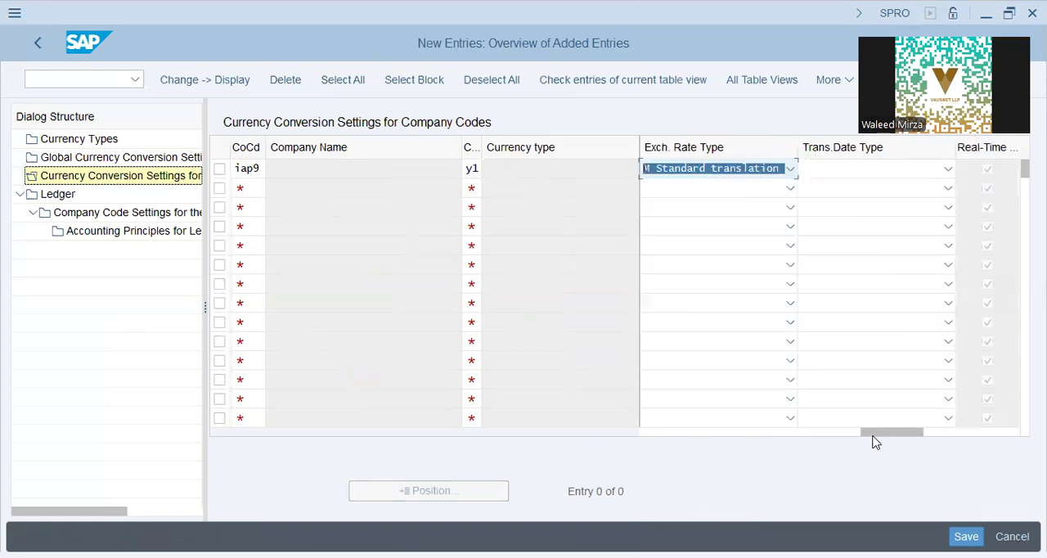
click(855, 173)
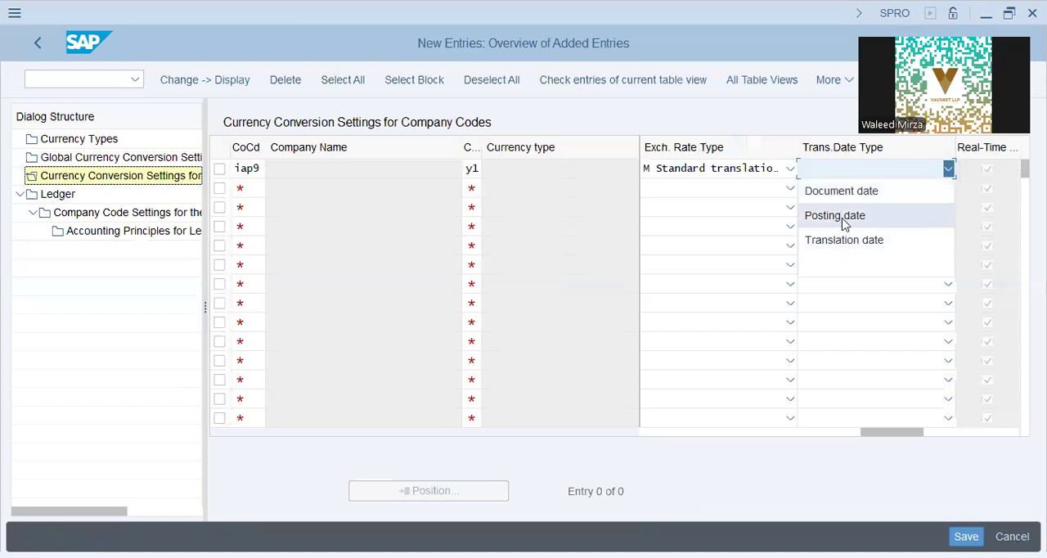
click(843, 219)
Check and save the IAP9 currency conversion entry, dismiss the consistency check messages, and open the Currency Types overview.
drag(889, 432, 658, 439)
click(344, 172)
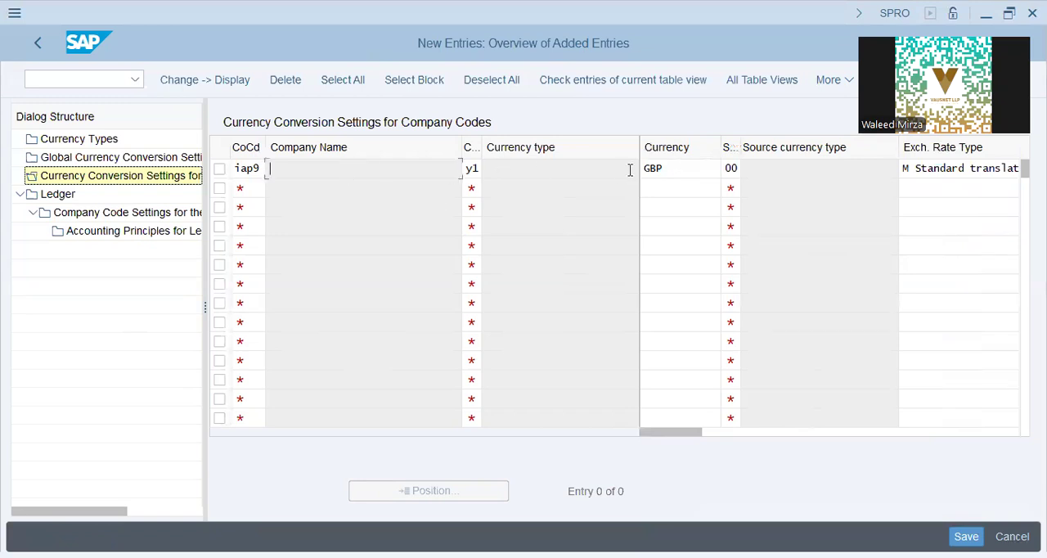
click(476, 168)
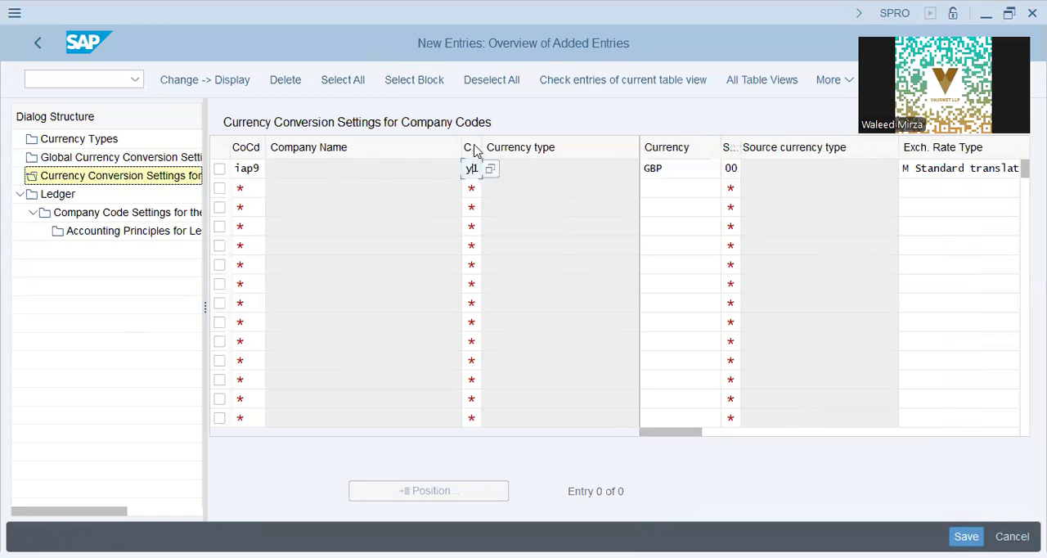
click(697, 435)
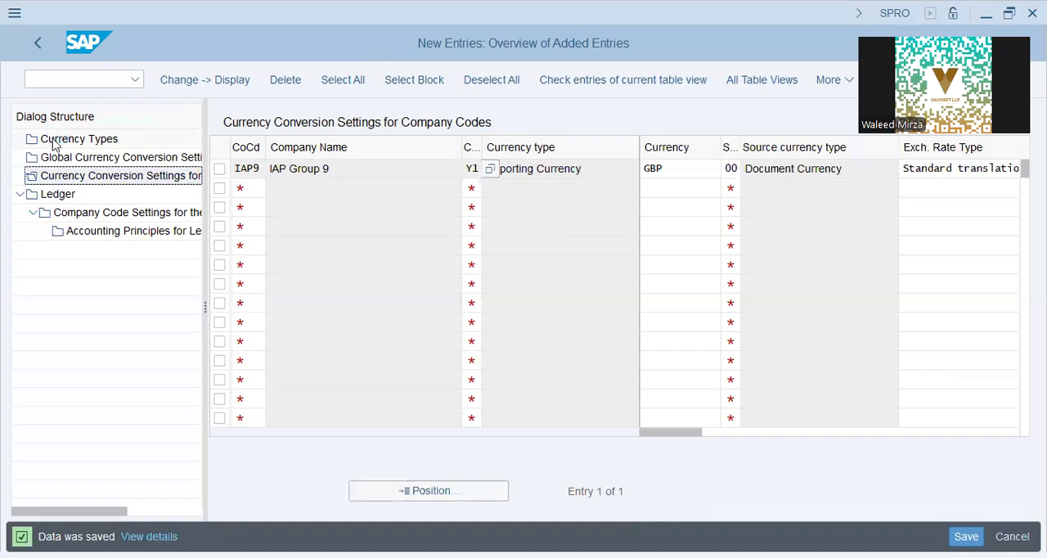
double_click(72, 139)
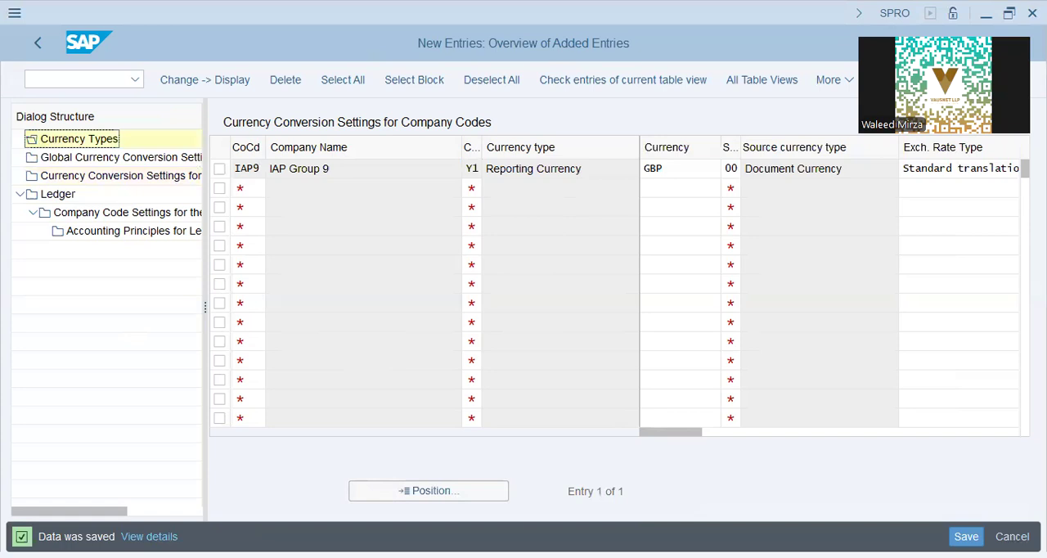
key(F3)
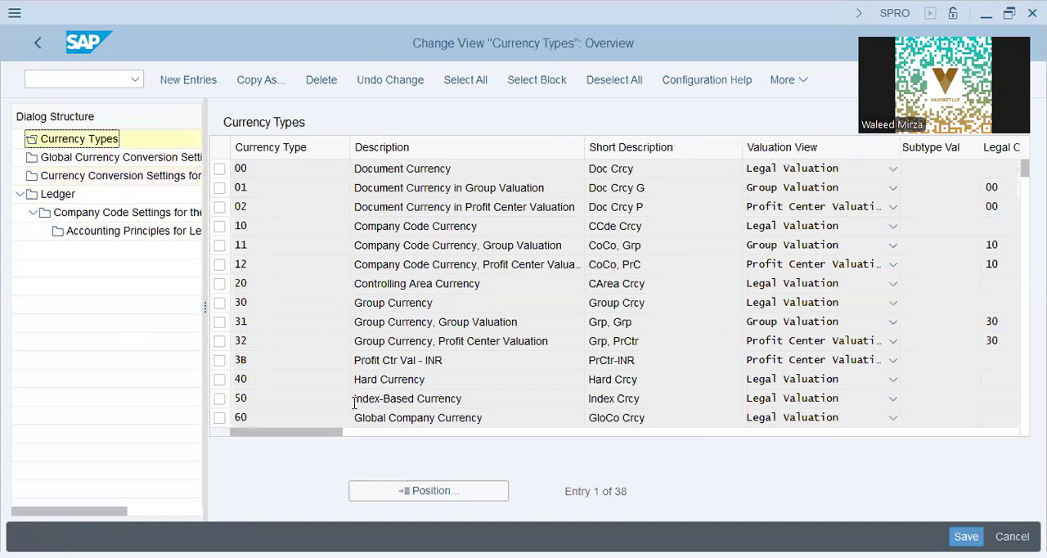
Find currency type Y1 in the list and view its valuation view options without changing them.
scroll(319, 402, down, 5)
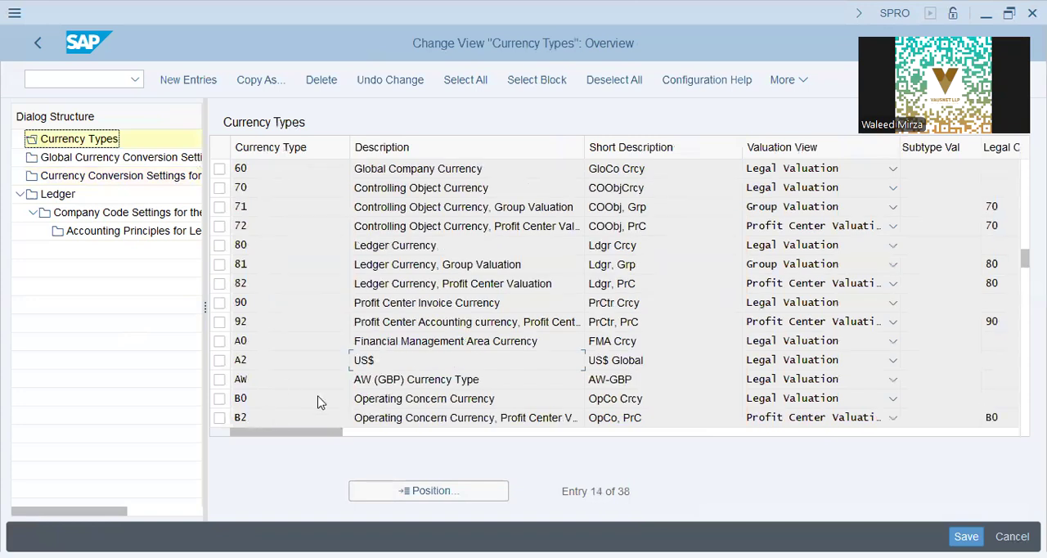
scroll(319, 402, down, 5)
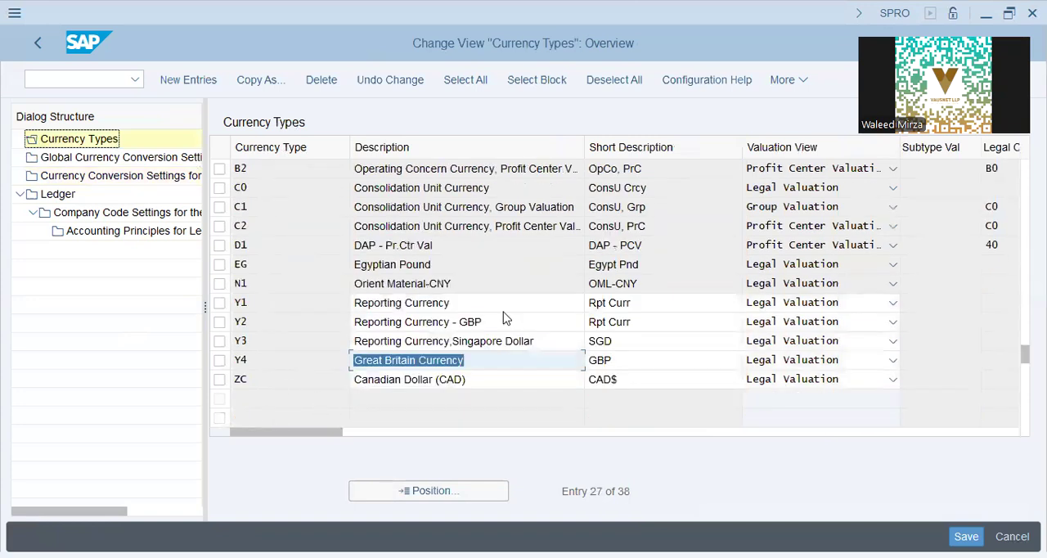
click(509, 304)
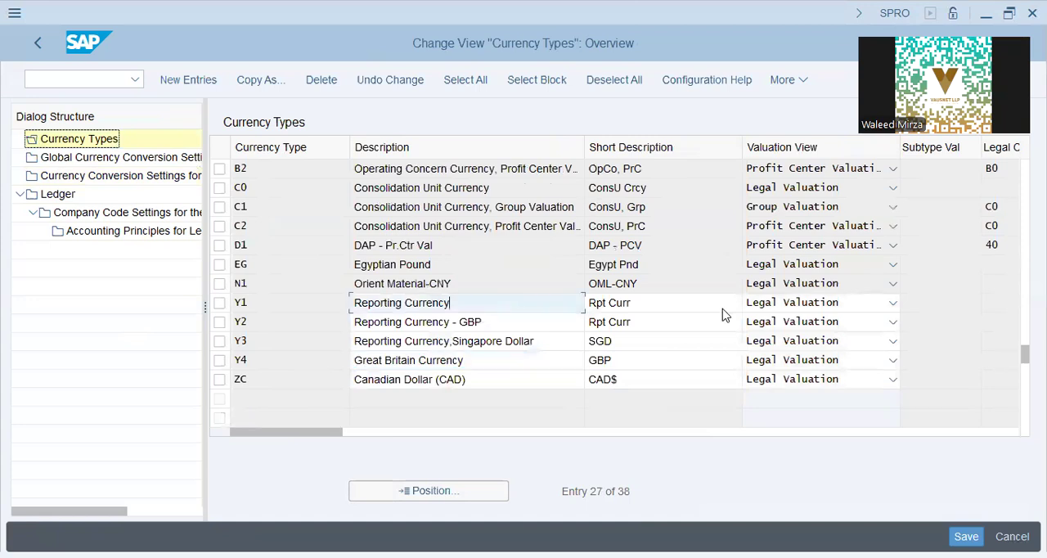
click(765, 314)
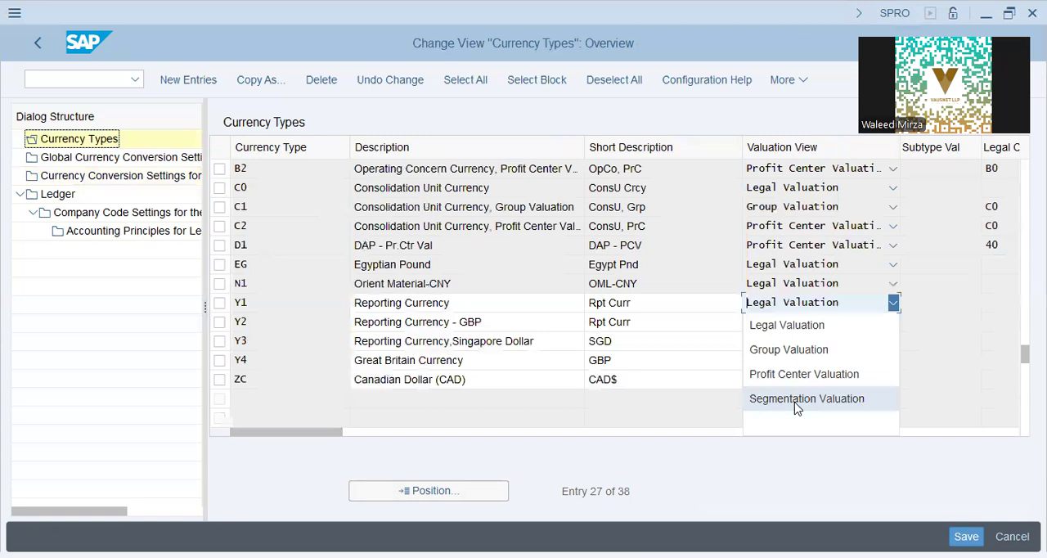
click(279, 285)
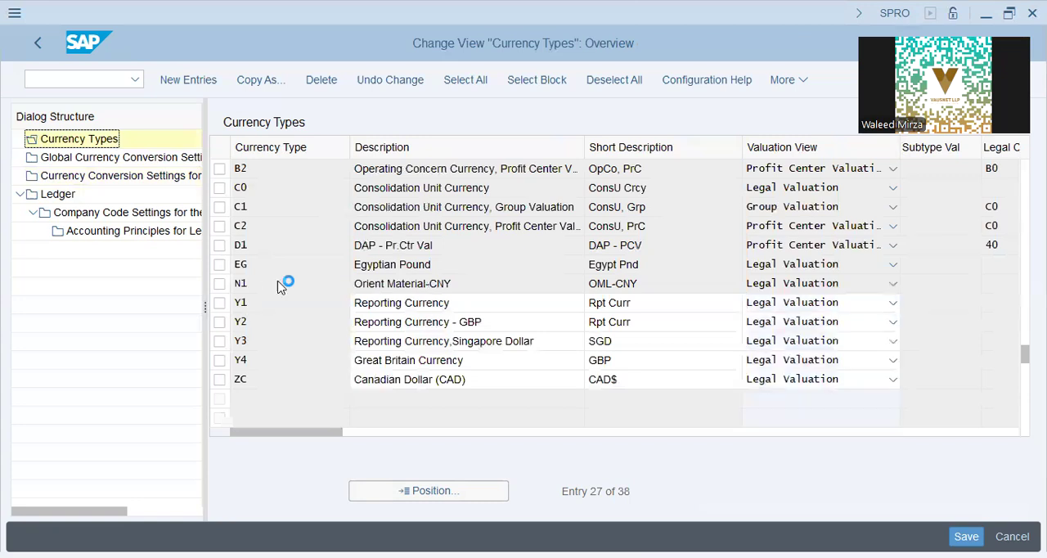
Examine the company code, controlling area and group currency types in the list, including their group and profit center valuation variants.
scroll(993, 336, up, 1)
drag(1016, 236, 1021, 168)
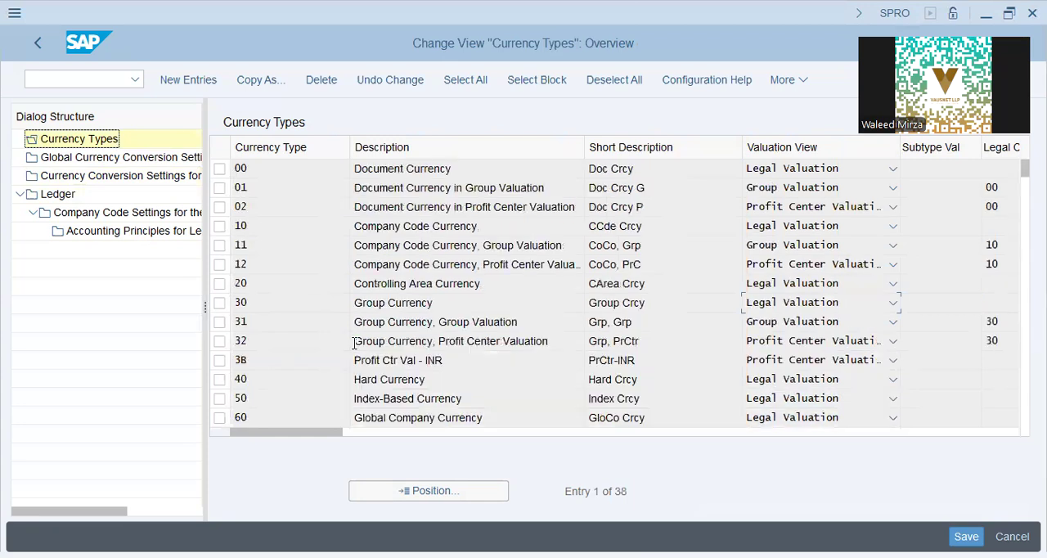
click(518, 226)
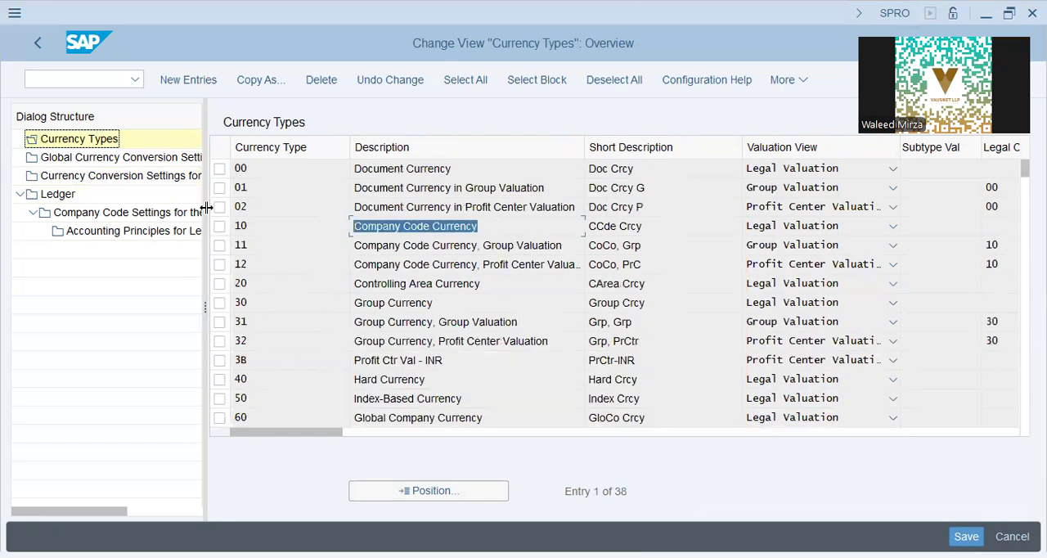
click(235, 226)
drag(236, 225, 243, 225)
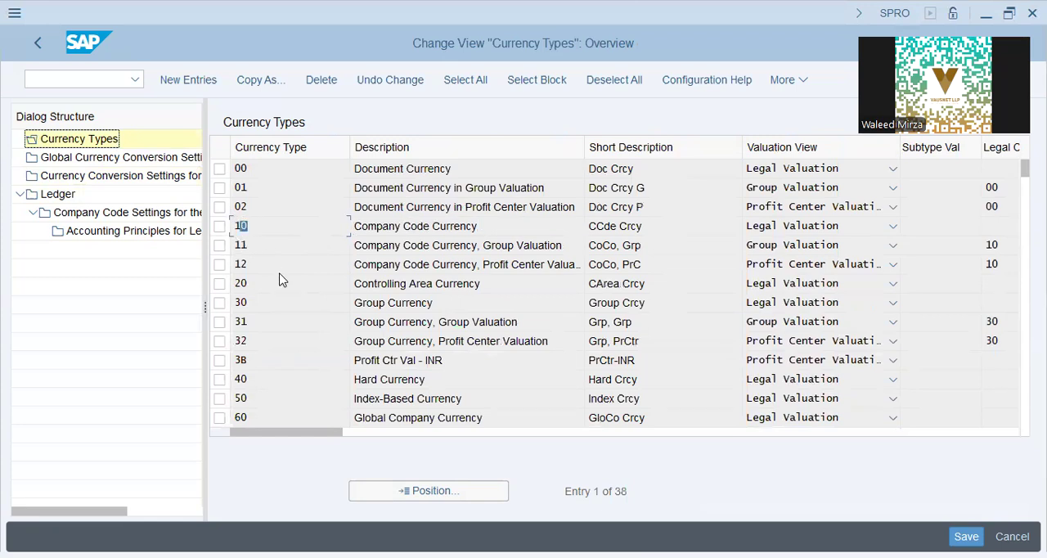
click(241, 245)
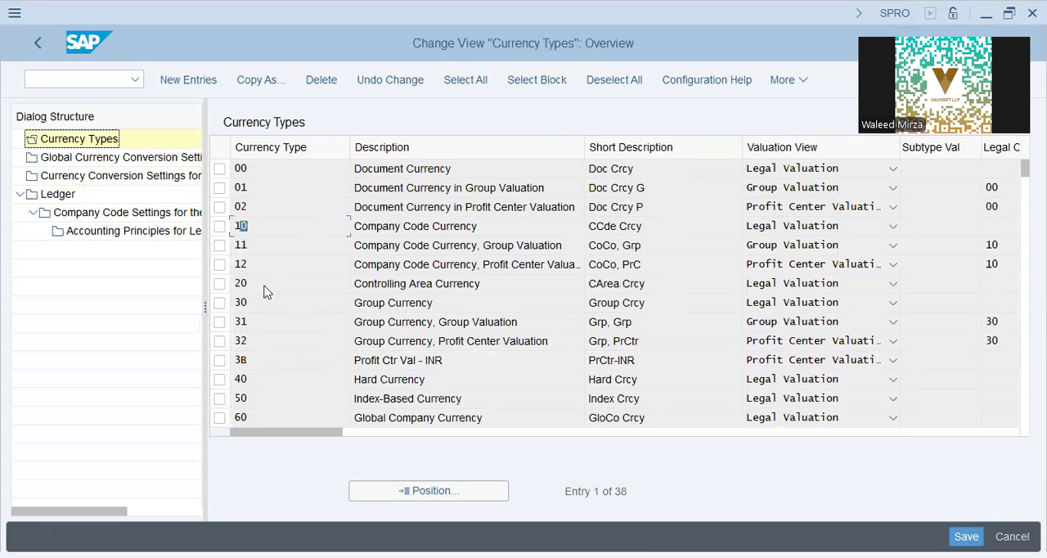
drag(564, 245, 481, 246)
click(247, 245)
click(533, 264)
drag(243, 266, 241, 276)
click(242, 283)
drag(489, 283, 327, 283)
click(416, 283)
click(282, 327)
key(Tab)
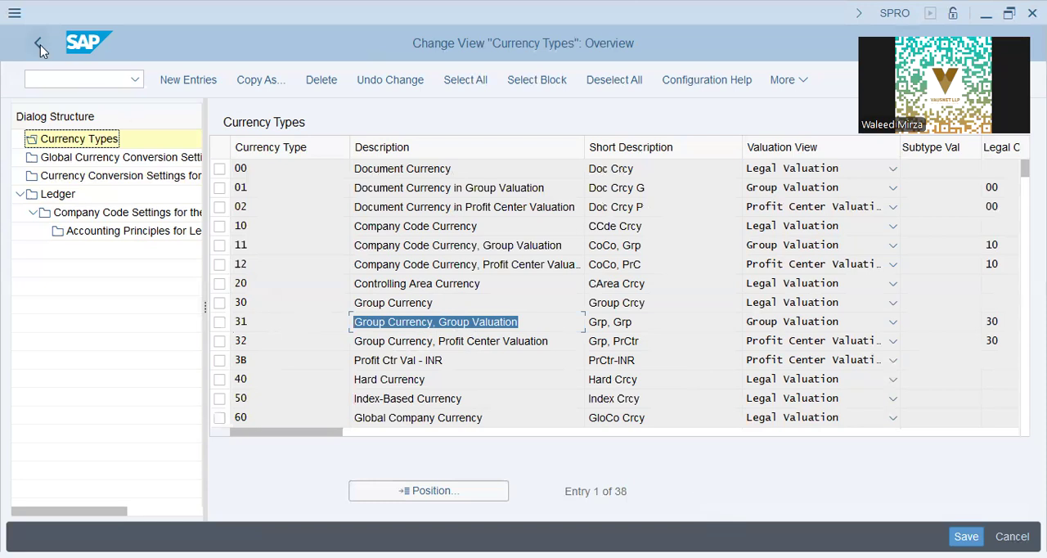
Set the first freely defined currency of company code IAP9 in leading ledger 0L to Y1, save, and leave the ledger settings.
click(74, 214)
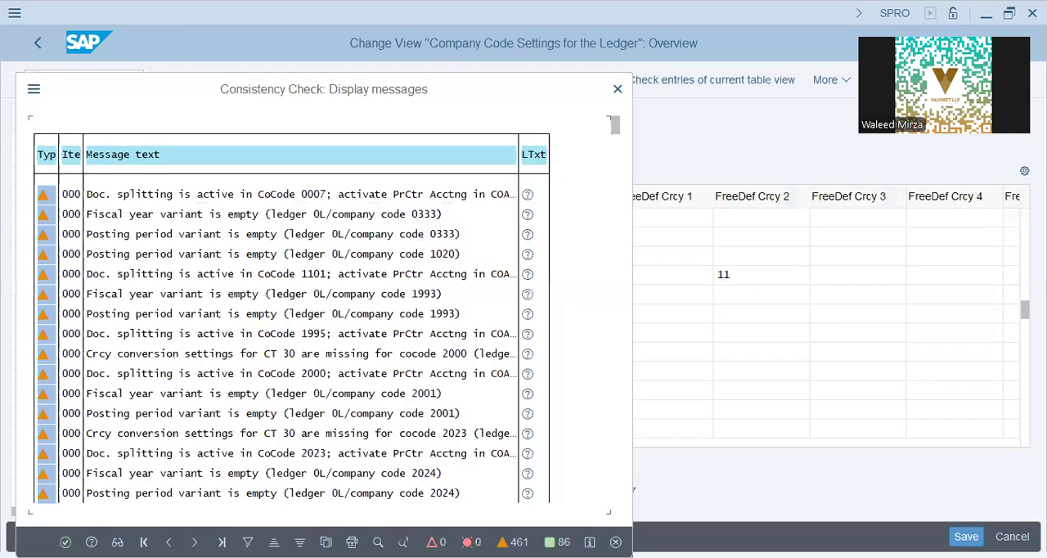
key(Return)
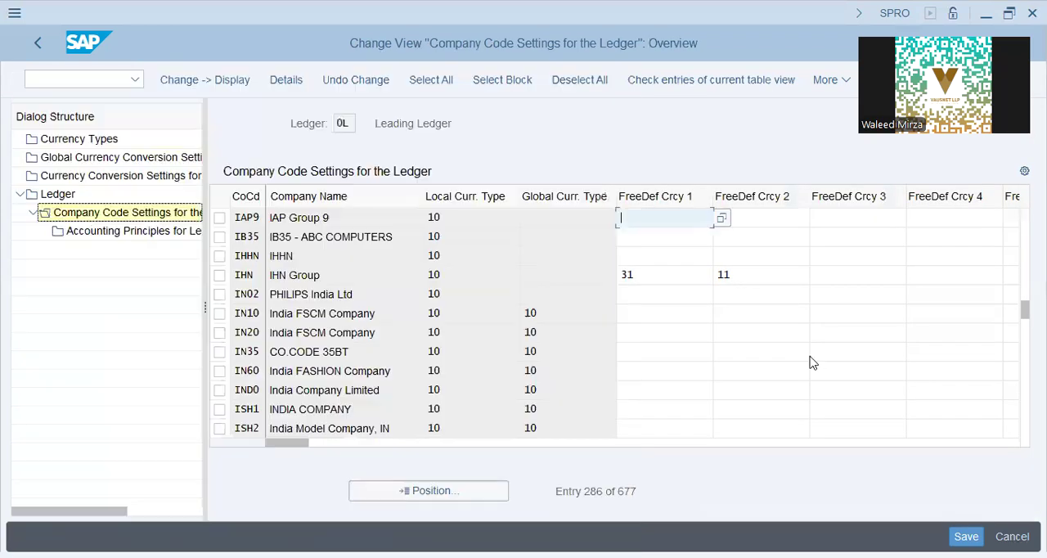
text(Y1)
key(Return)
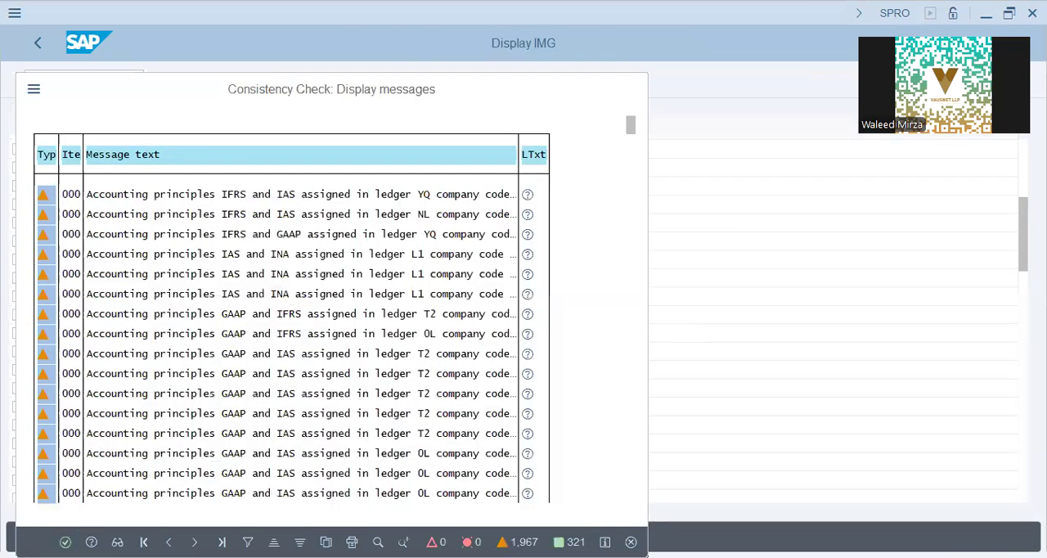
key(Return)
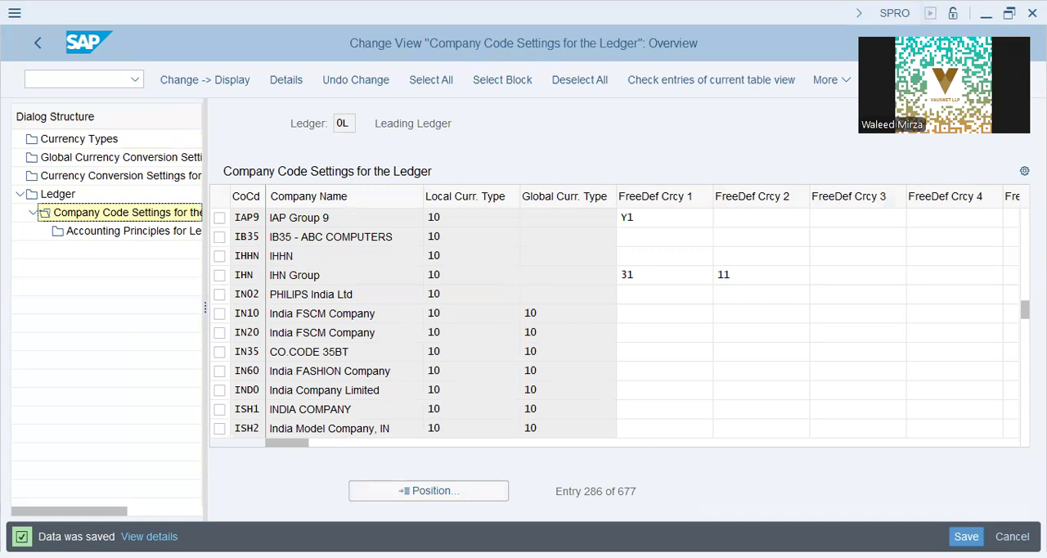
click(47, 43)
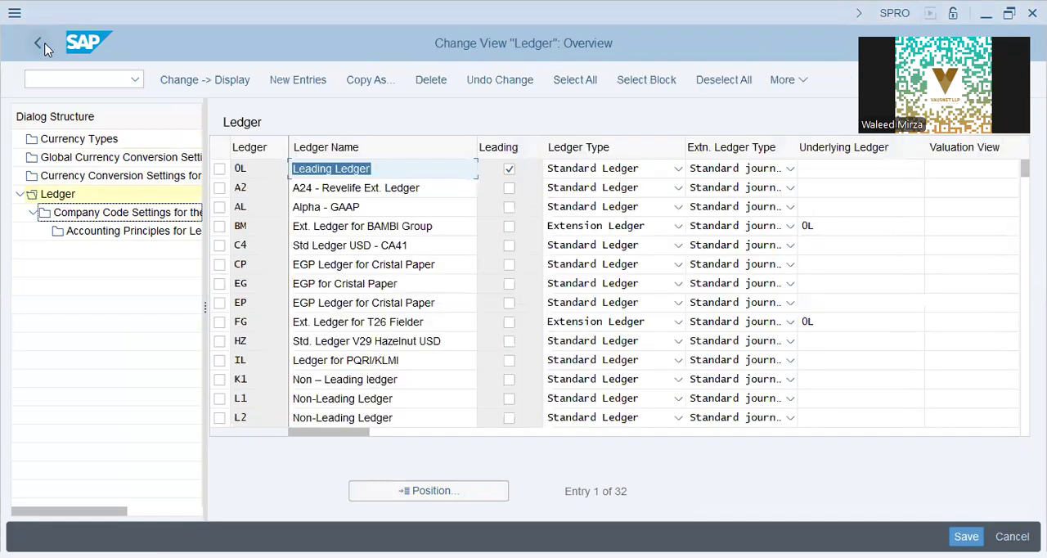
click(45, 45)
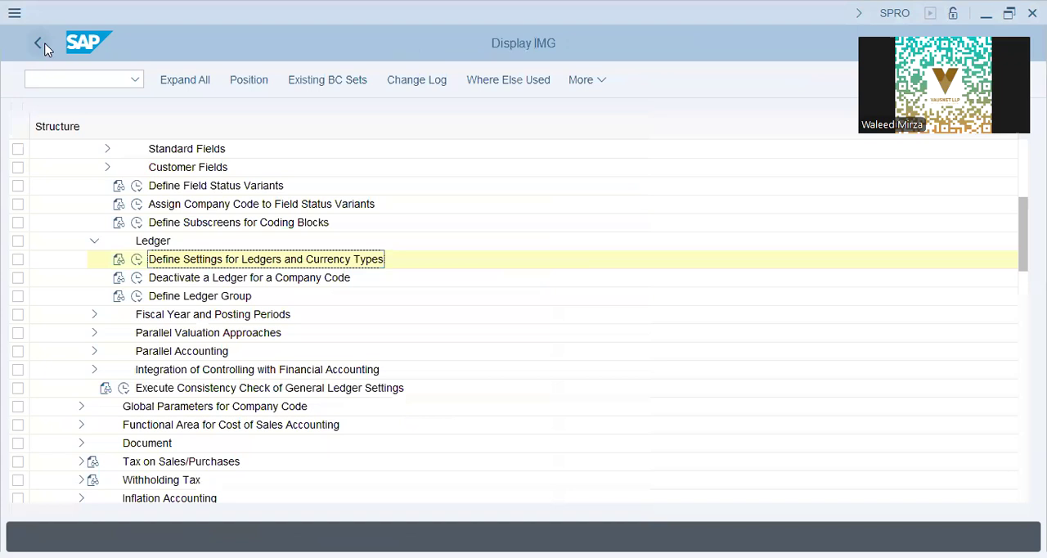
click(45, 47)
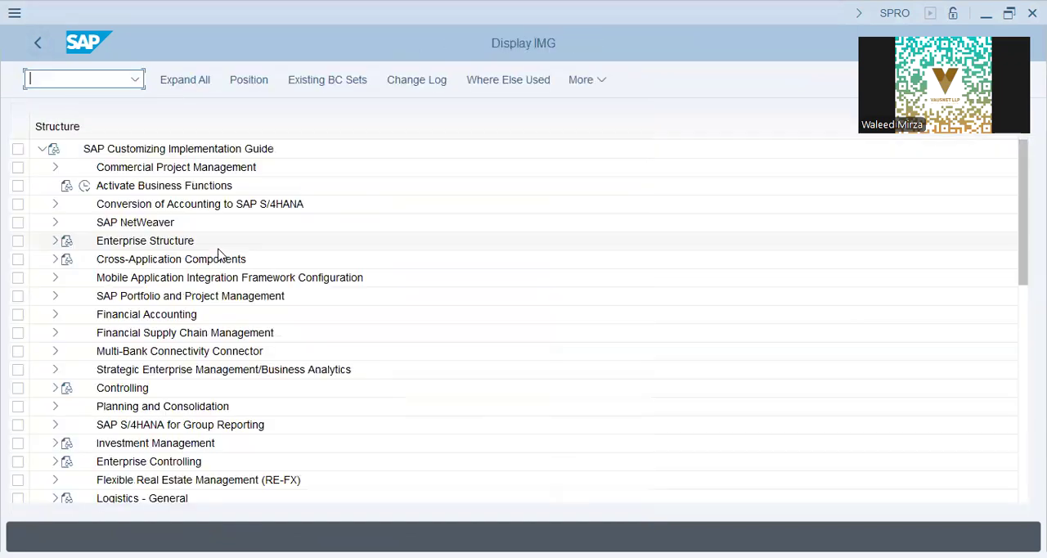
Open the Edit Chart of Accounts List activity under Financial Accounting, General Ledger Accounting, Master Data, G/L Accounts, Preparations.
click(151, 316)
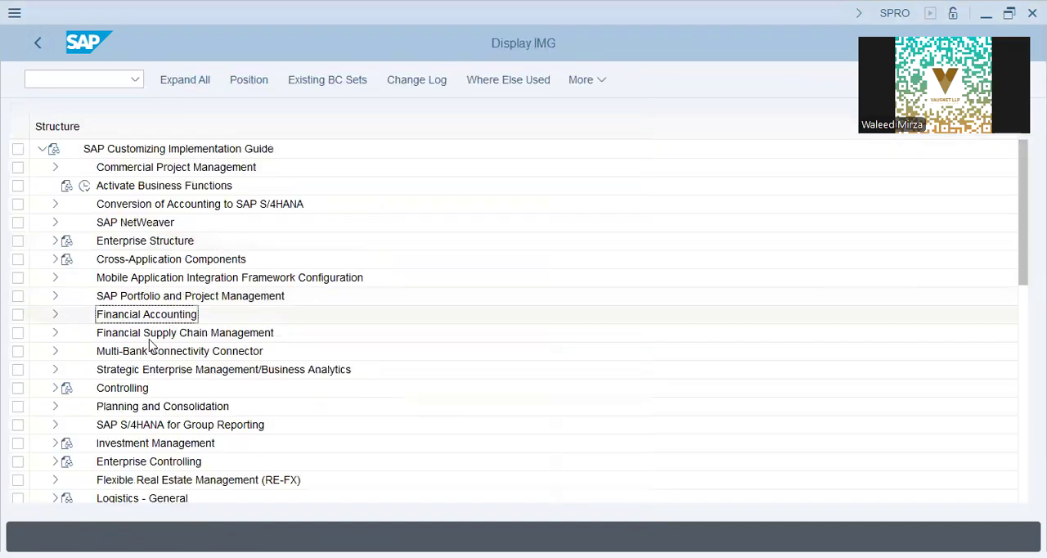
click(56, 315)
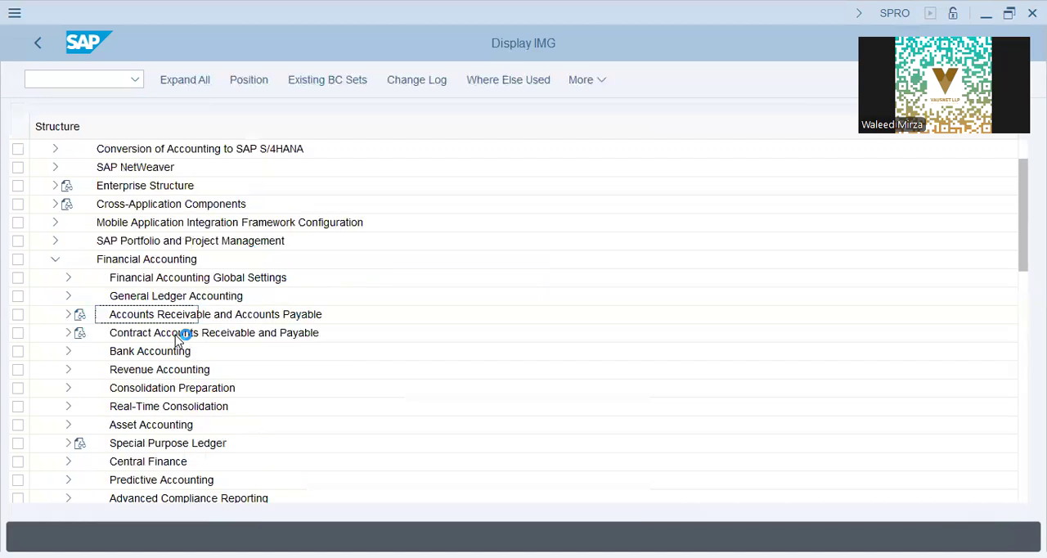
click(138, 393)
click(68, 296)
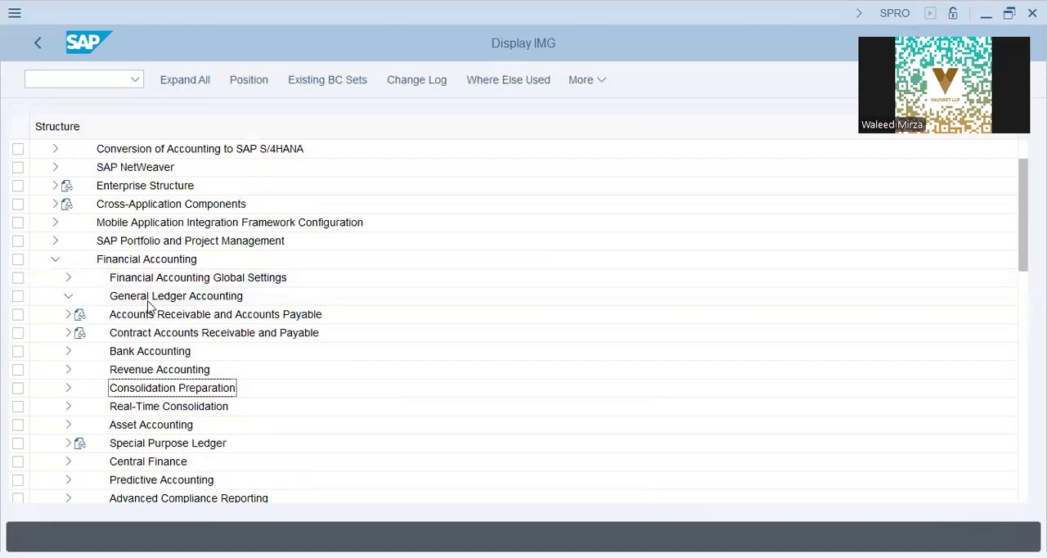
click(153, 319)
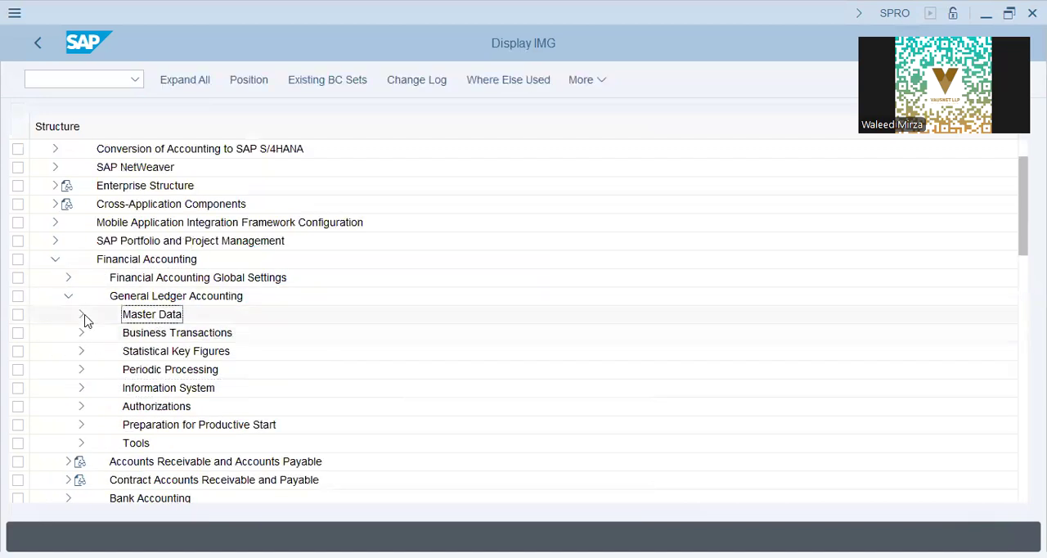
click(81, 316)
click(141, 332)
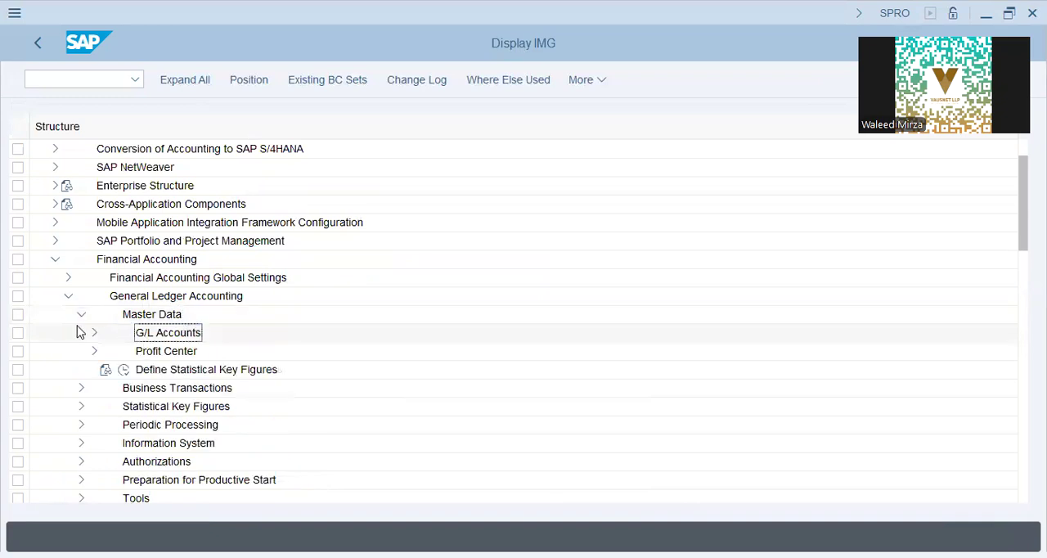
click(94, 332)
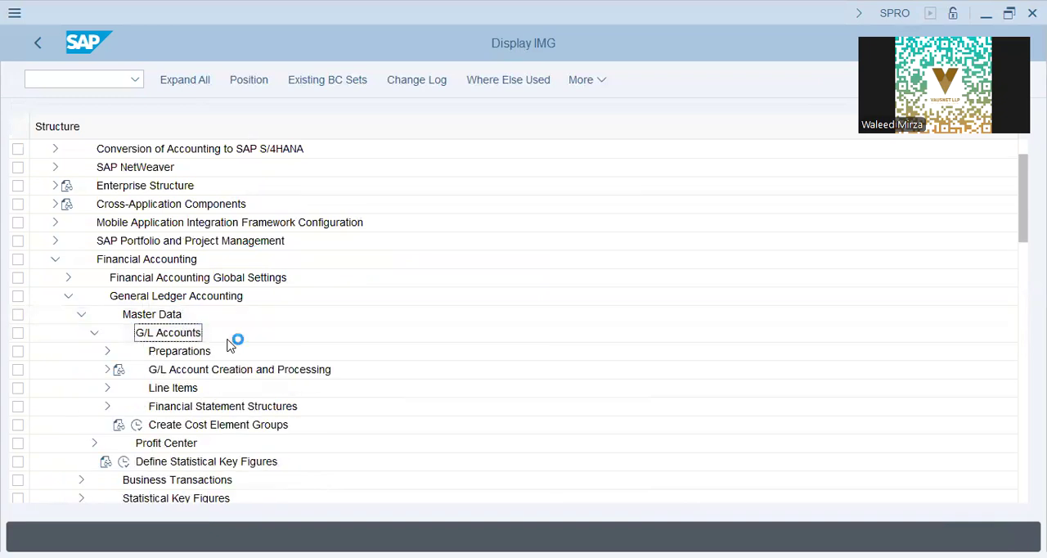
click(107, 351)
click(168, 369)
click(172, 391)
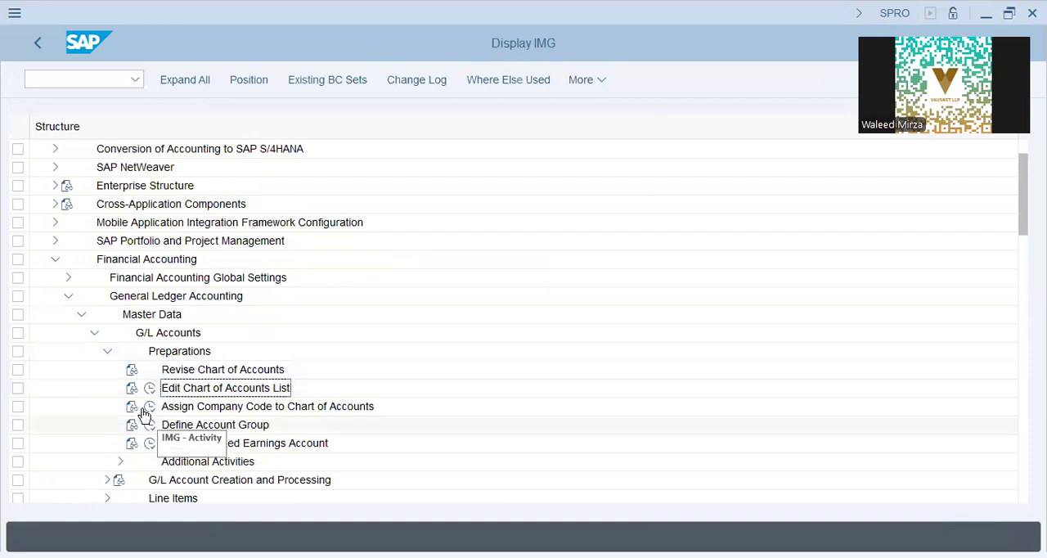
click(150, 387)
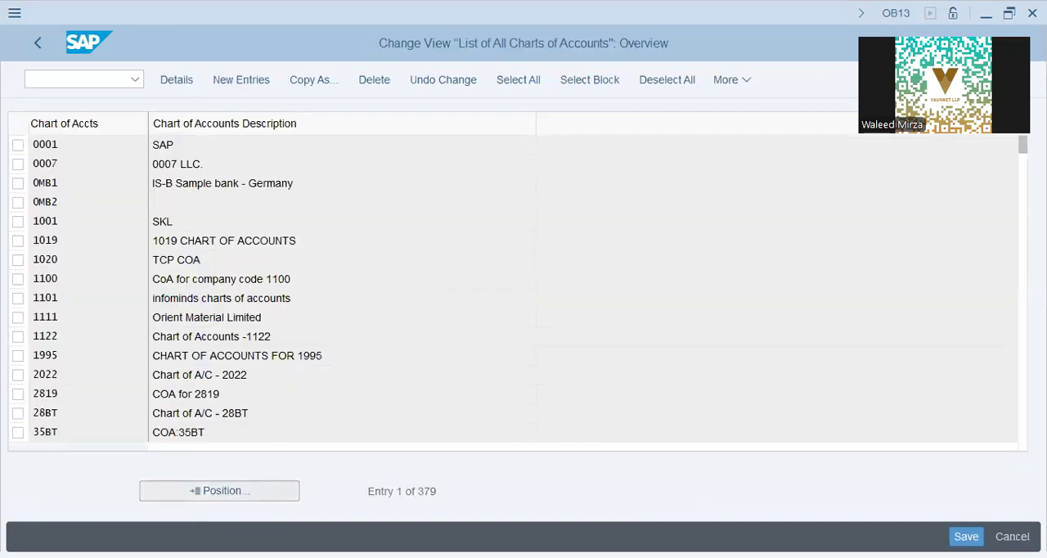
Find chart of accounts L9CA in the list of all charts of accounts.
click(219, 490)
text(L9C)
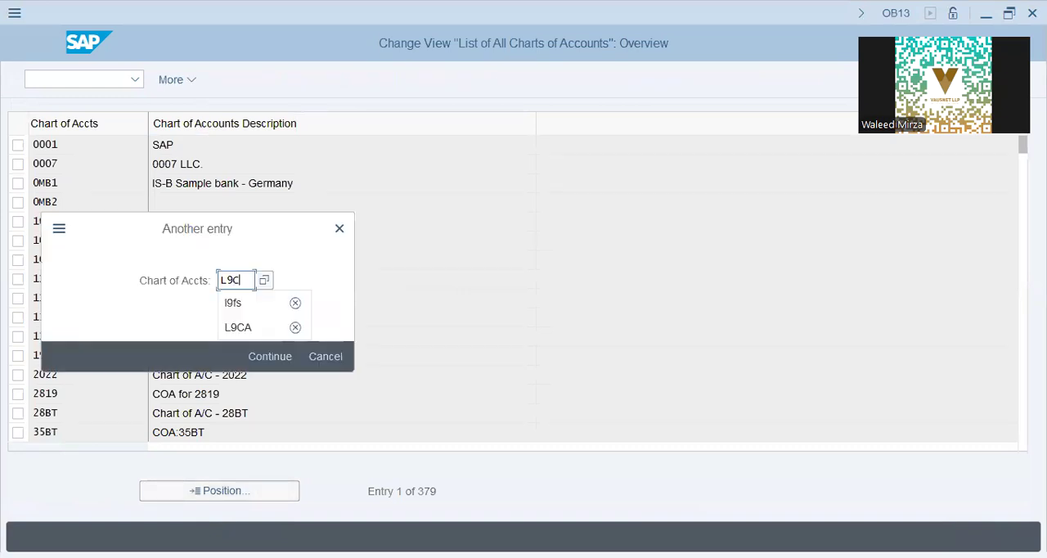
text(A)
key(Return)
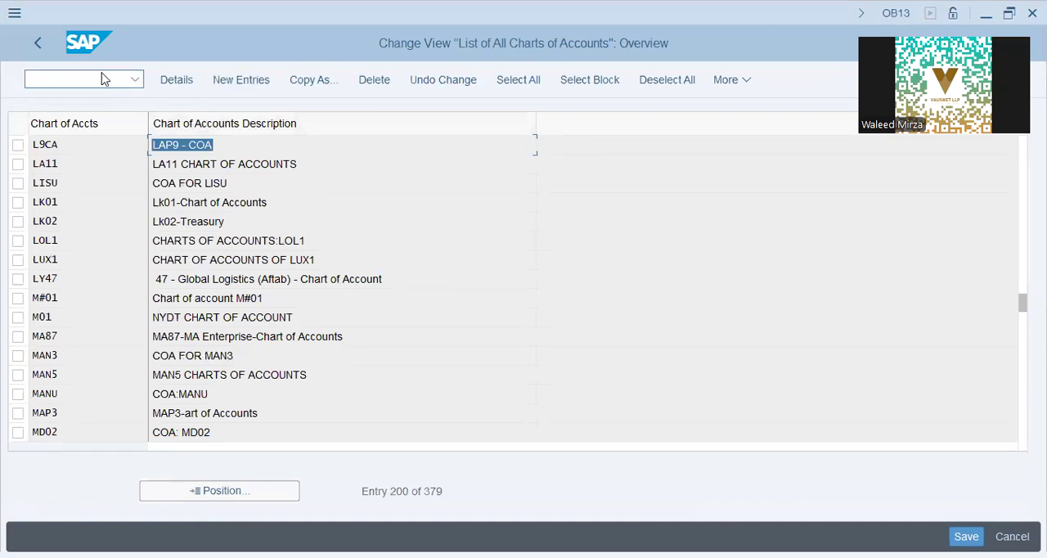
Create a new chart of accounts entry IAP9 with the description "IAP9 - Chart of Accounts".
click(230, 85)
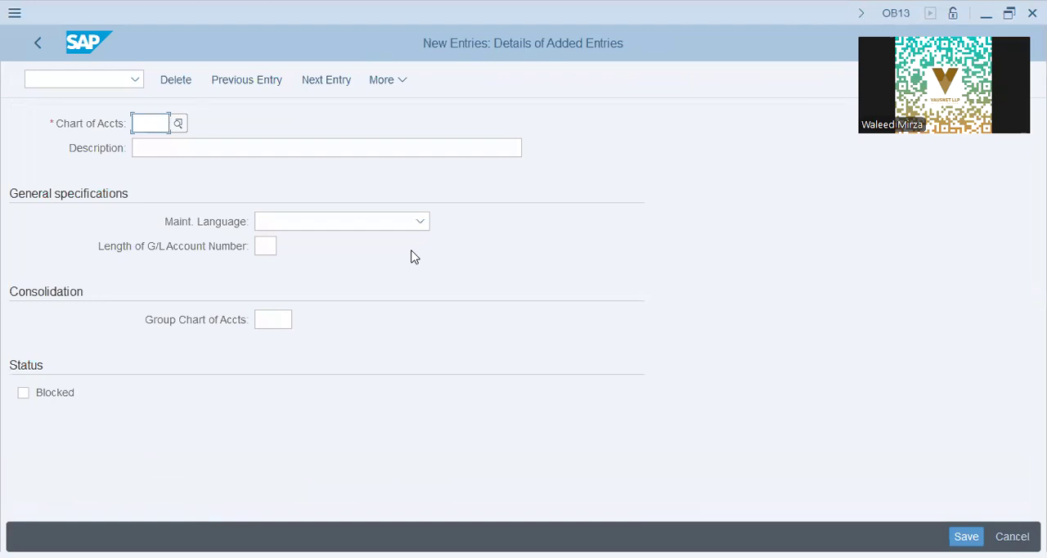
text(IAP9)
key(Tab)
text(iap)
key(BackSpace)
key(BackSpace)
key(BackSpace)
text(IAP9 - Chart of Accoun)
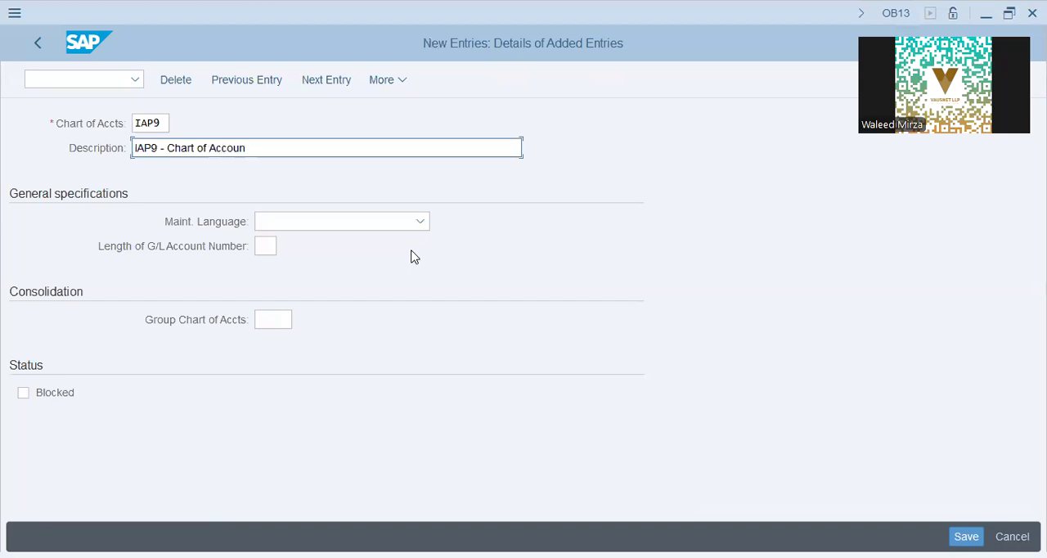
text(English)
Set the maintenance language to English and the G/L account number length to 10, then save the chart of accounts to the customizing request.
key(Tab)
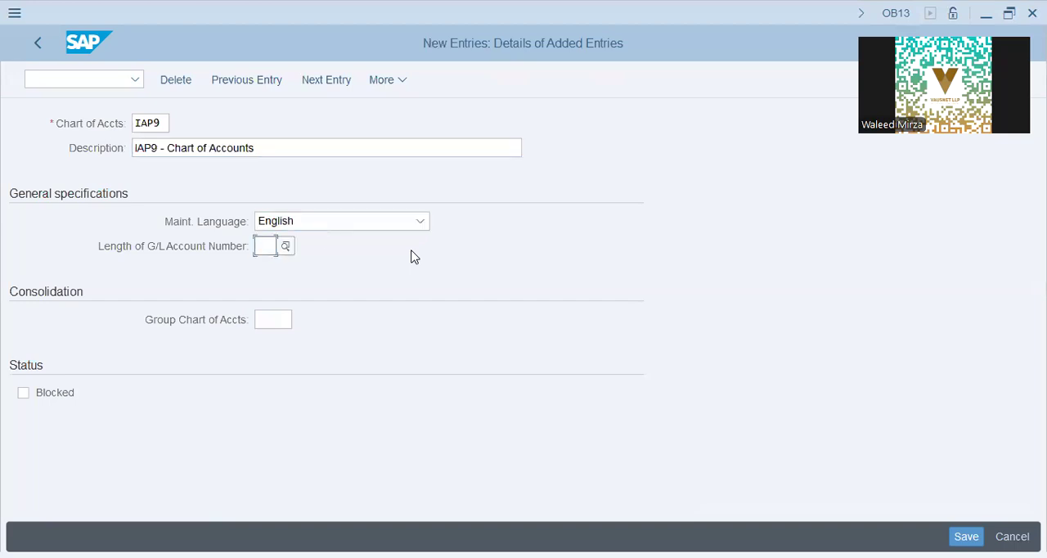
text(10)
key(Return)
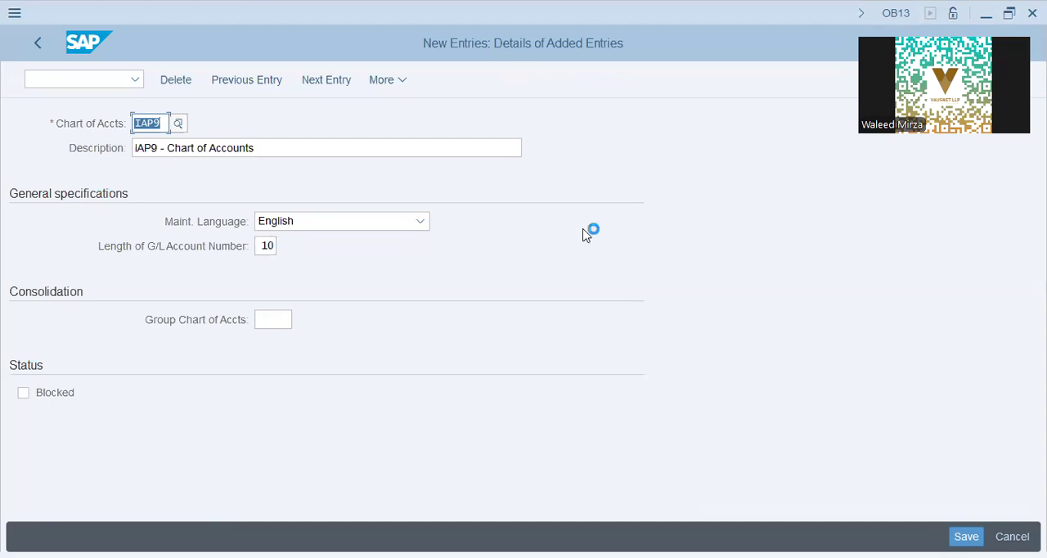
click(347, 360)
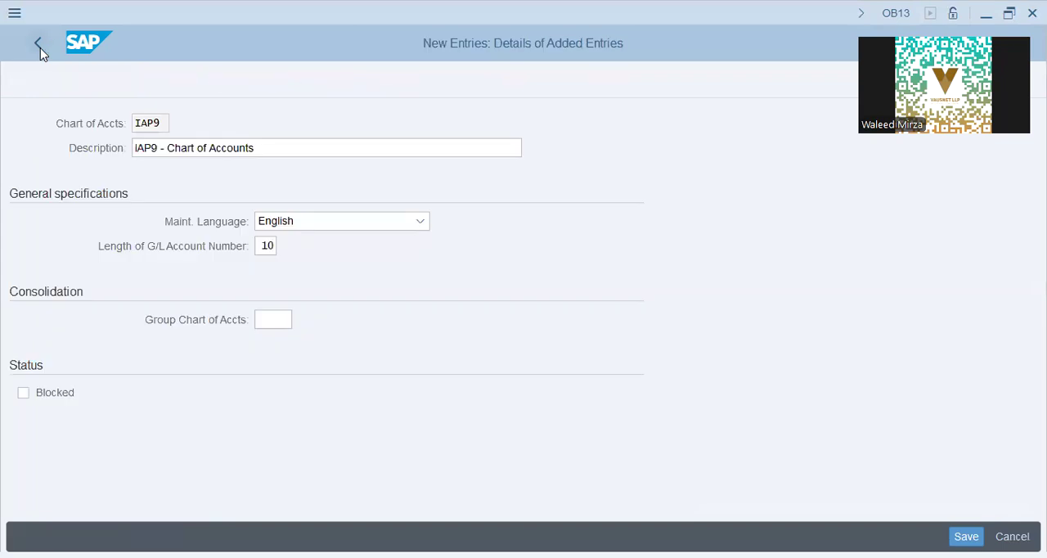
click(38, 45)
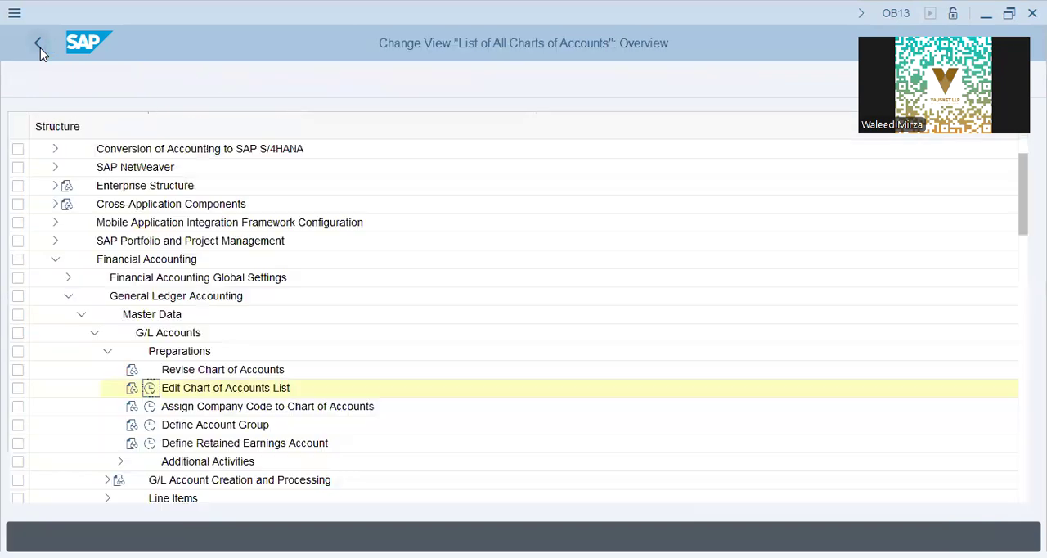
Assign chart of accounts IAP9 to company code IAP9, save it to the customizing request, and return to the implementation guide.
click(150, 407)
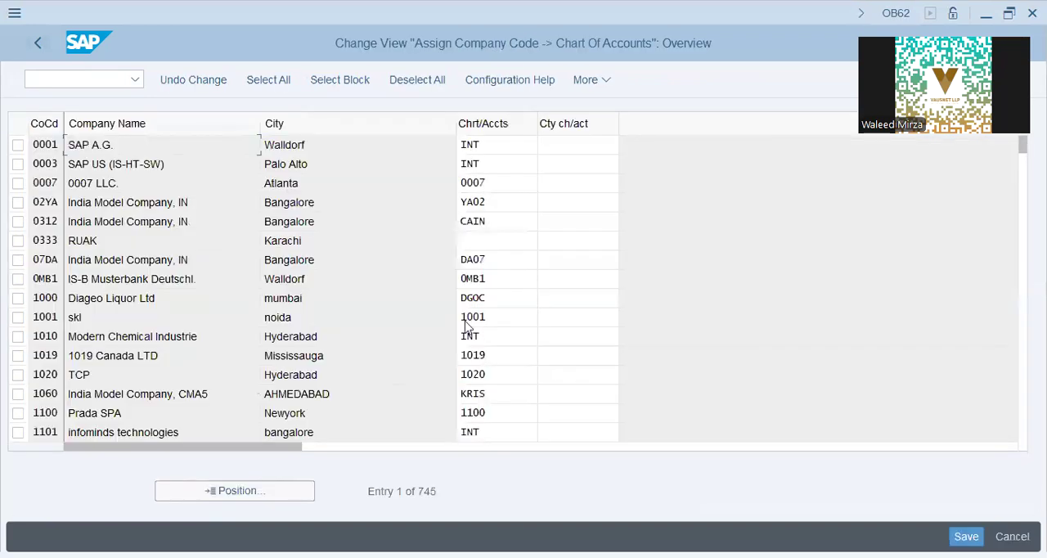
click(236, 491)
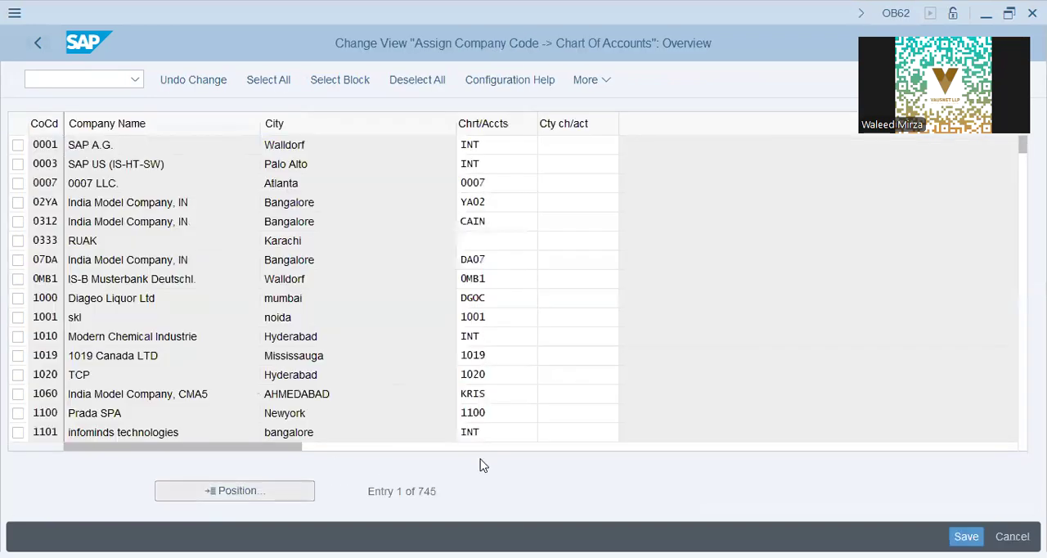
text(iap9)
key(Return)
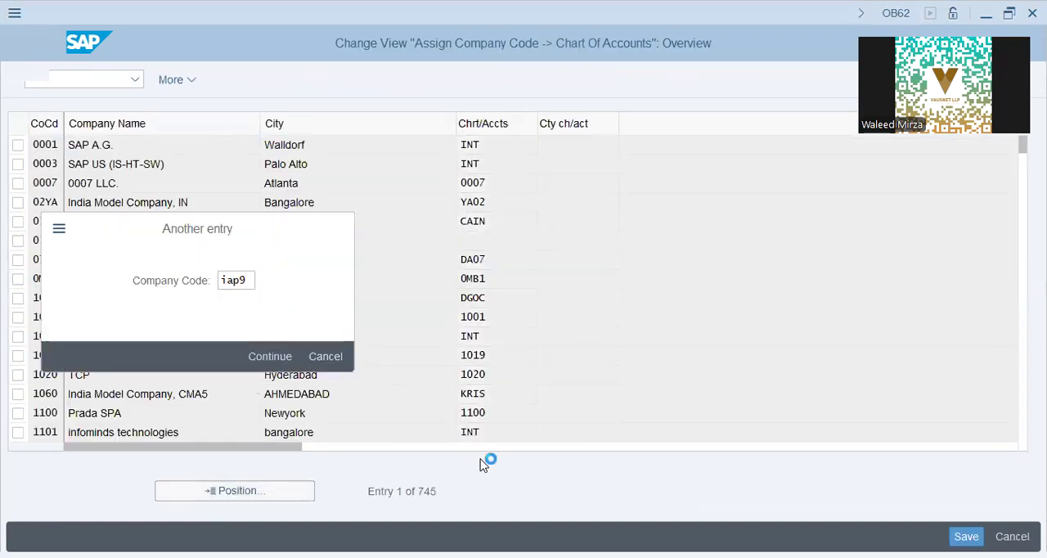
click(500, 145)
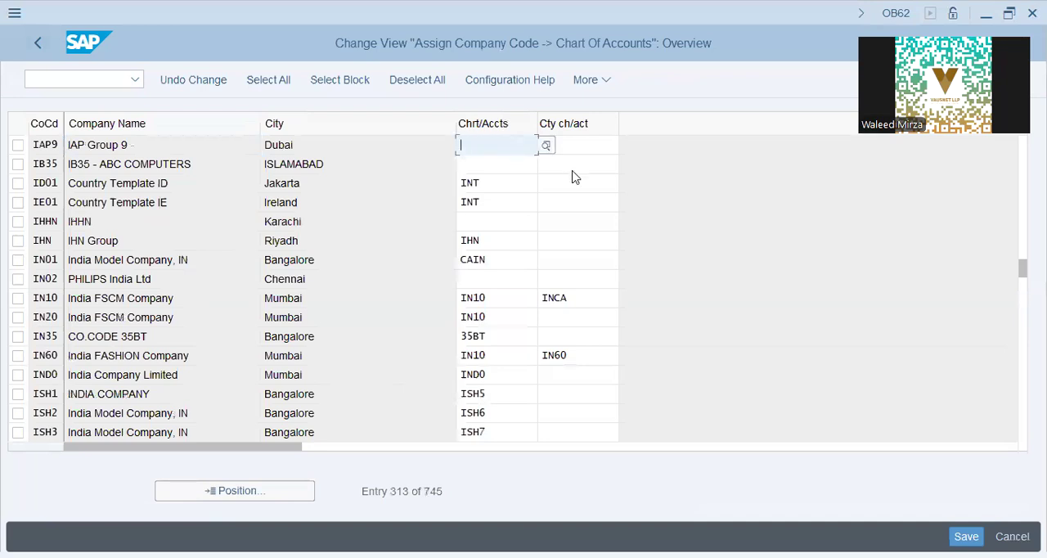
text(IAP9)
key(Return)
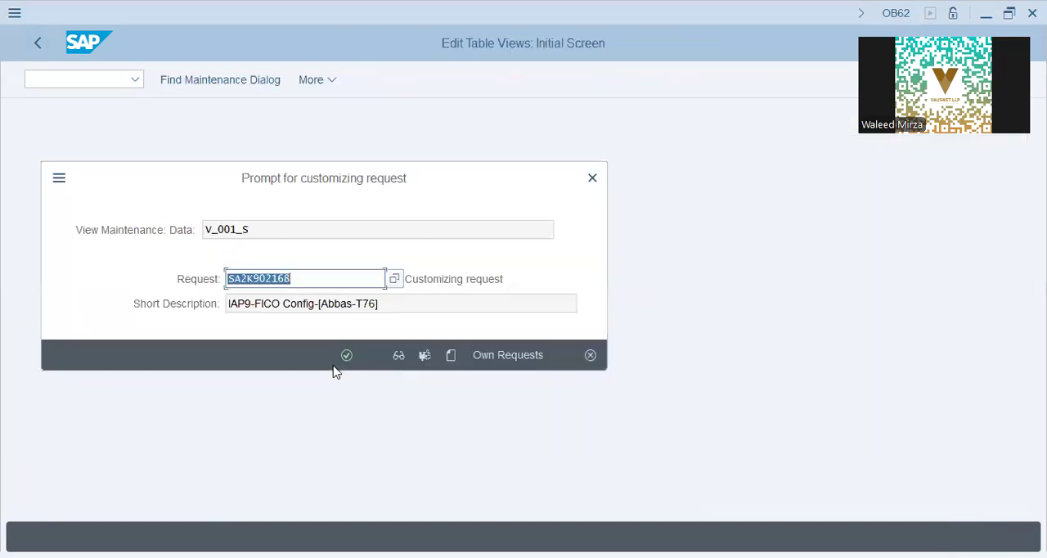
click(348, 353)
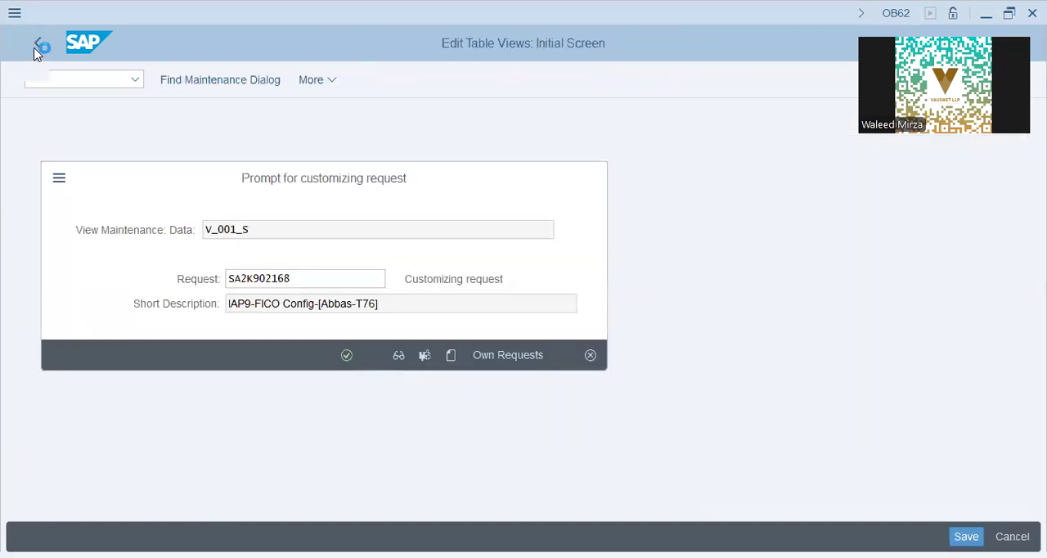
click(38, 47)
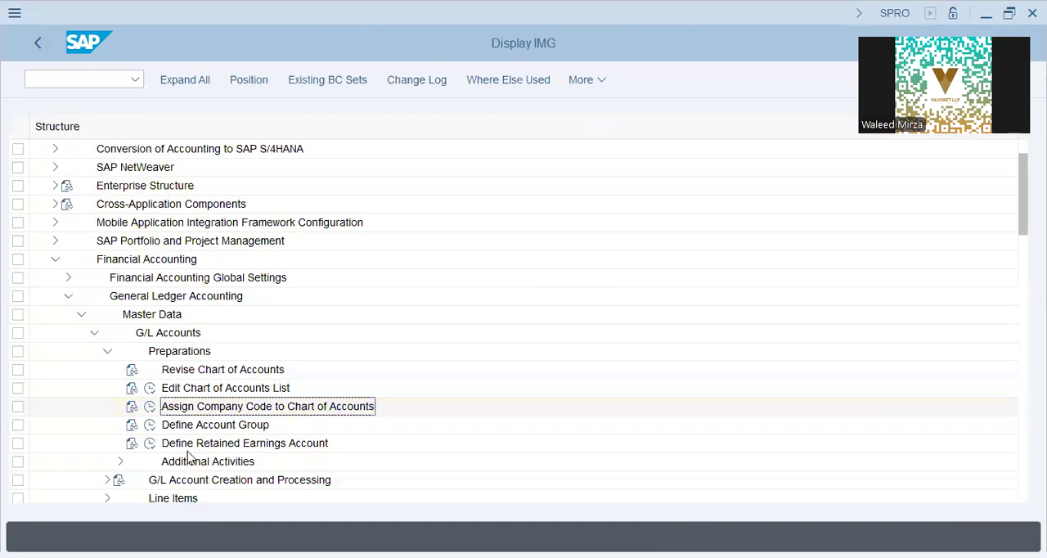
Open the Define Account Group activity and go to the entries of chart of accounts L9CA.
click(150, 424)
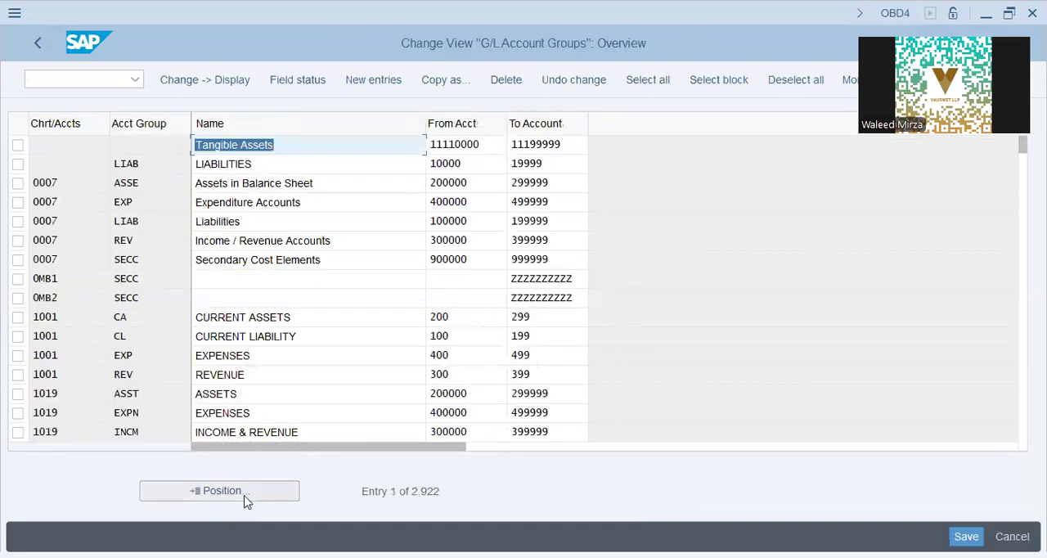
click(245, 497)
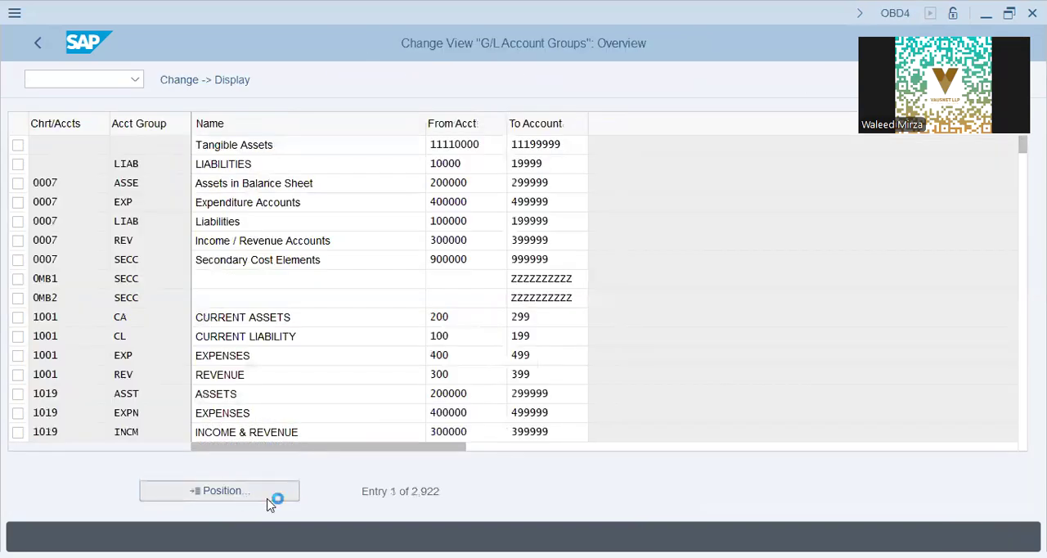
text(19ca)
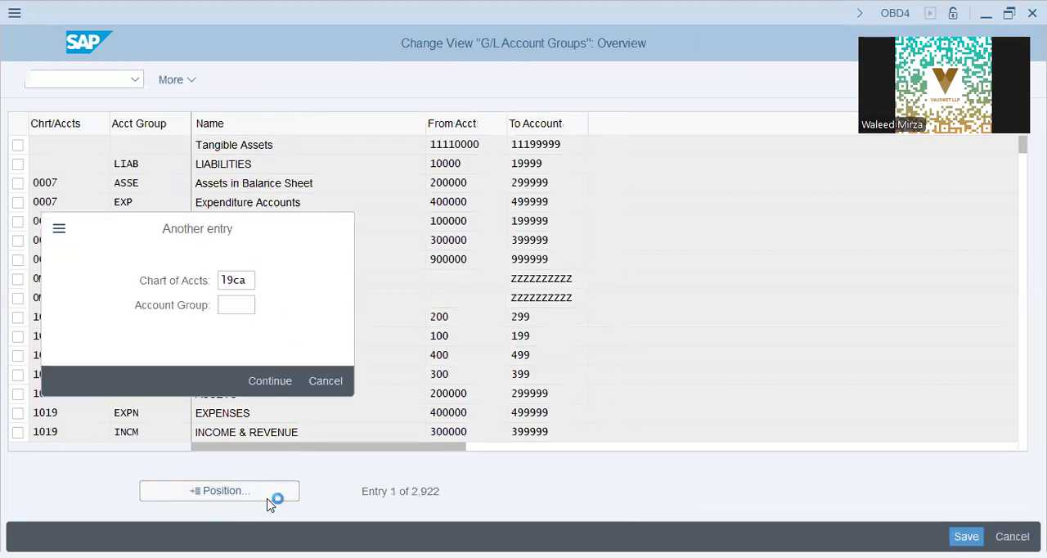
key(Return)
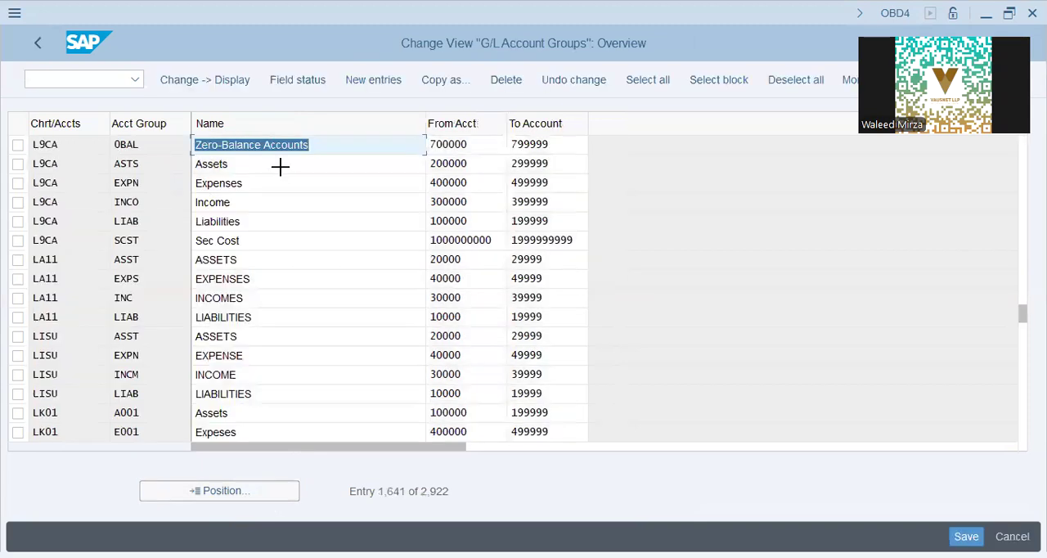
Copy the six L9CA account groups, from Zero-Balance Accounts to Sec Cost, into new entries.
drag(30, 144, 561, 233)
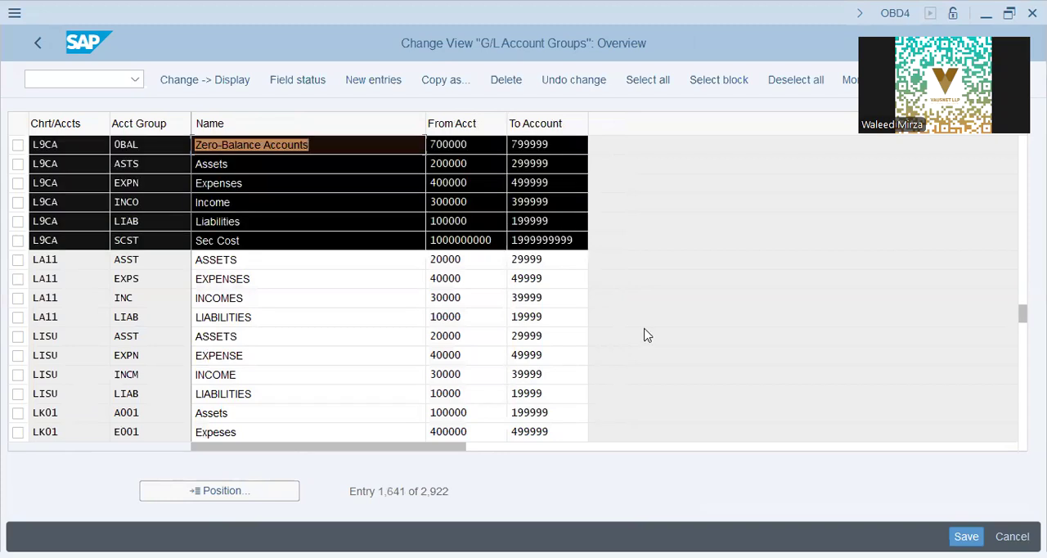
key(ctrl+c)
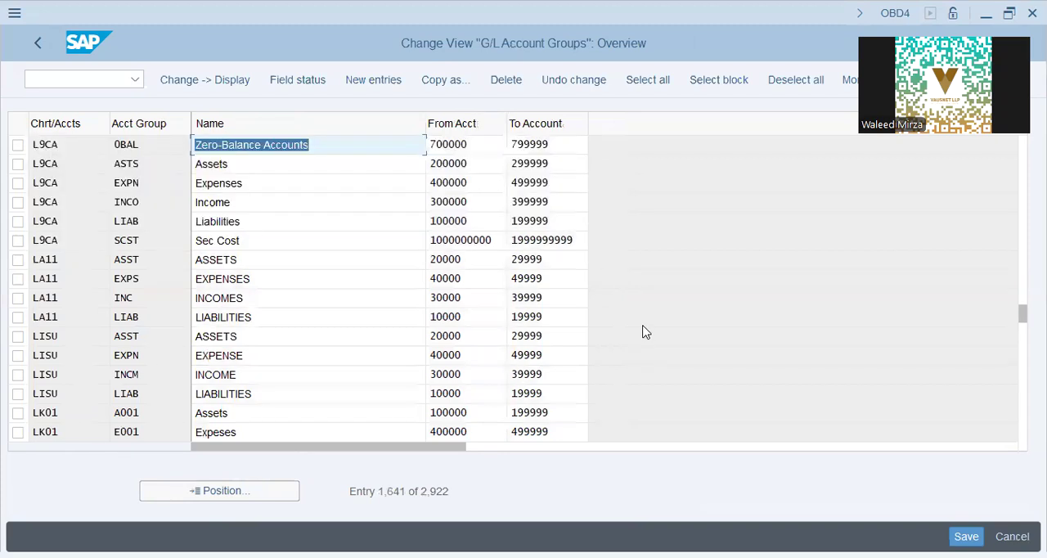
click(365, 81)
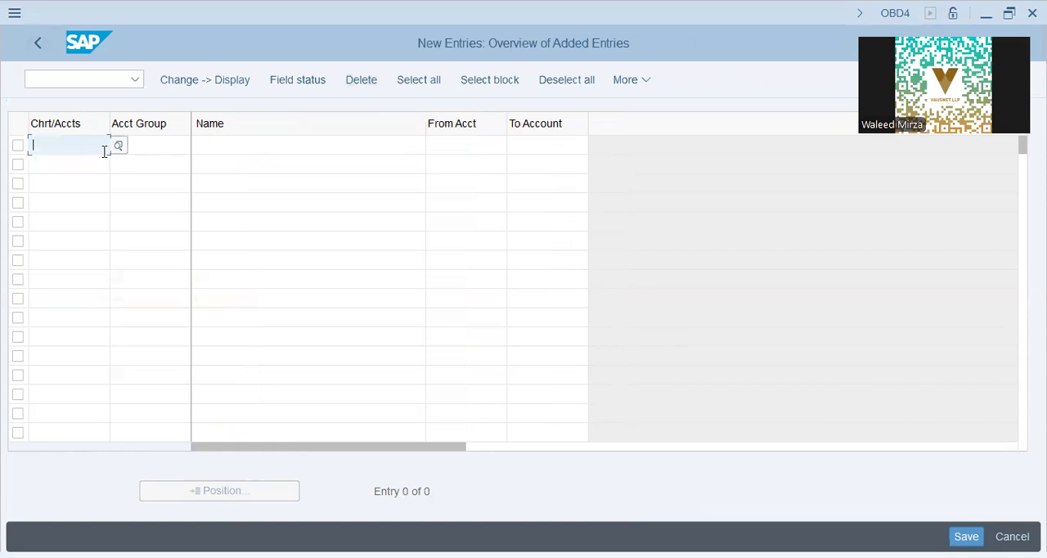
key(ctrl+v)
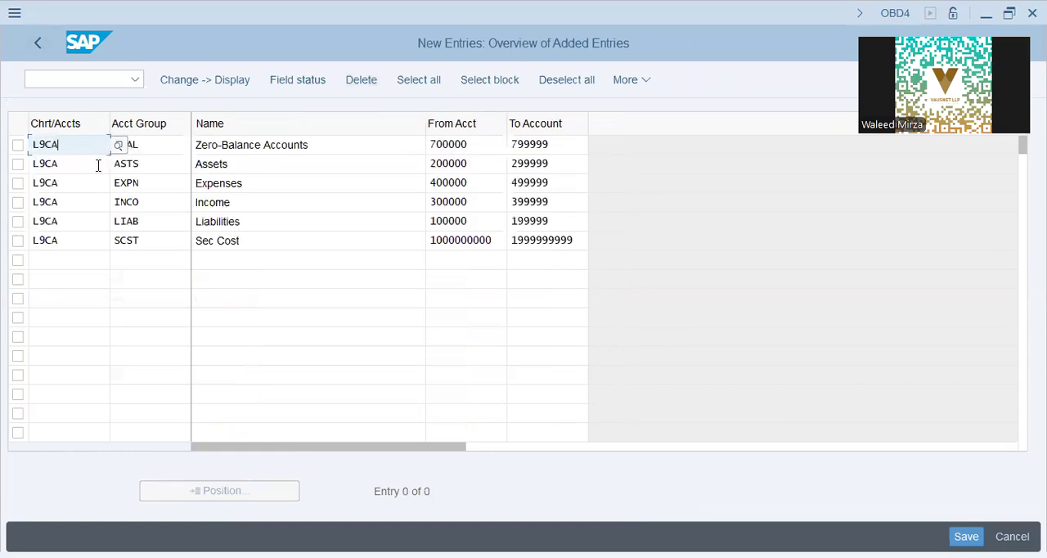
Set the Zero-Balance Accounts row's chart of accounts to IAP9 and clear the chart of accounts in the five rows below.
key(Return)
text(IAP9)
key(Tab)
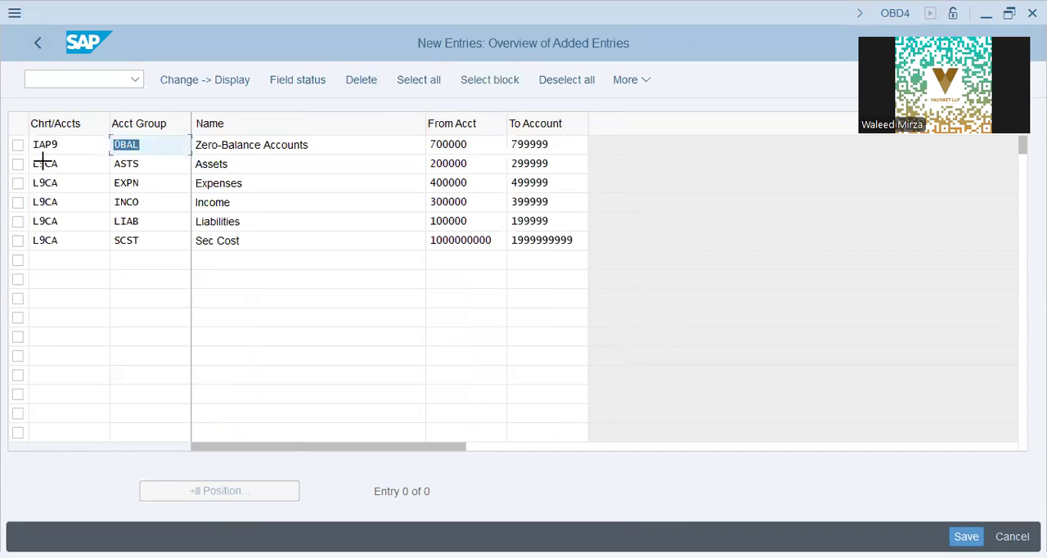
mouse_move(87, 227)
mouse_down()
mouse_move(95, 252)
mouse_move(93, 244)
mouse_up()
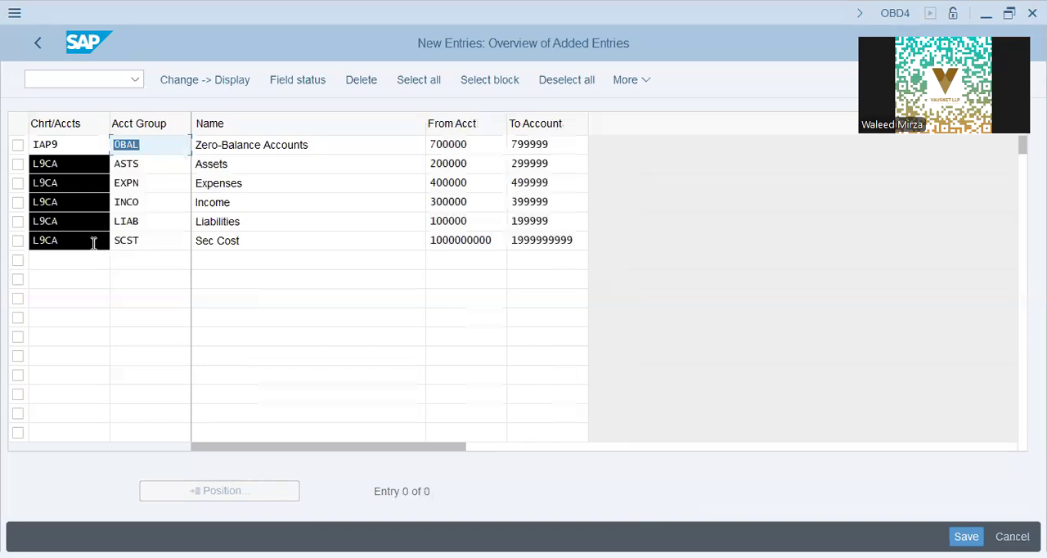
key(Delete)
click(84, 168)
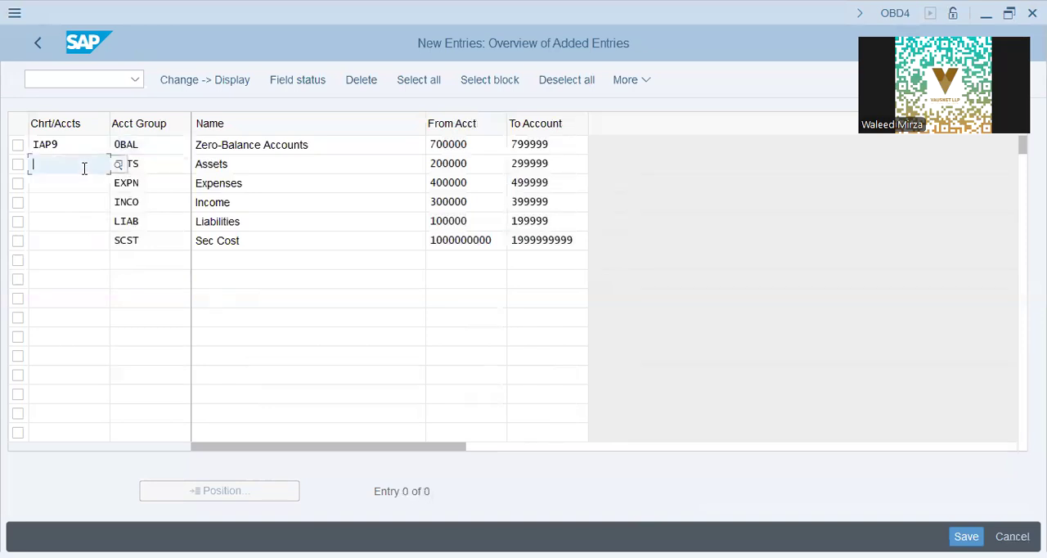
key(ctrl+v)
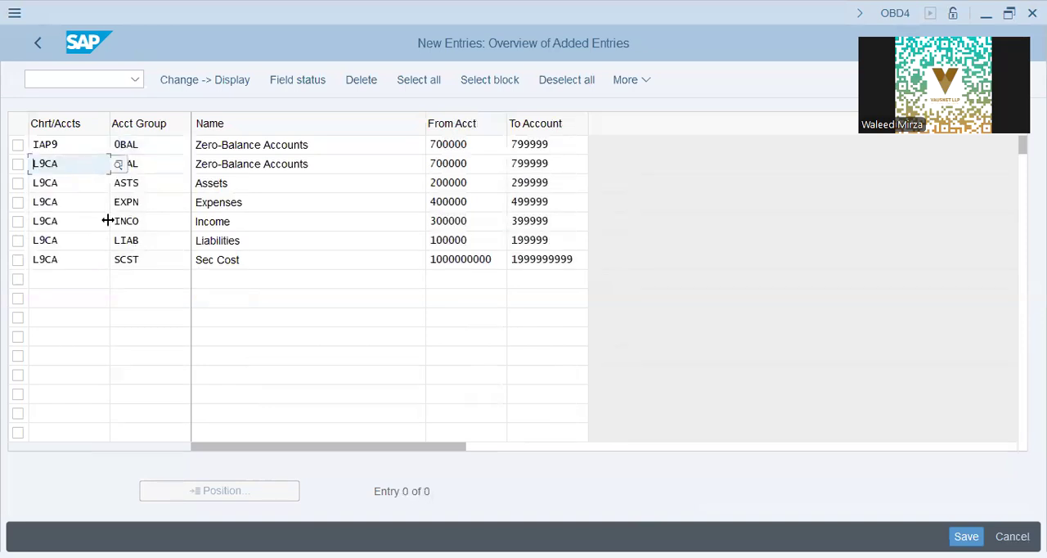
double_click(74, 166)
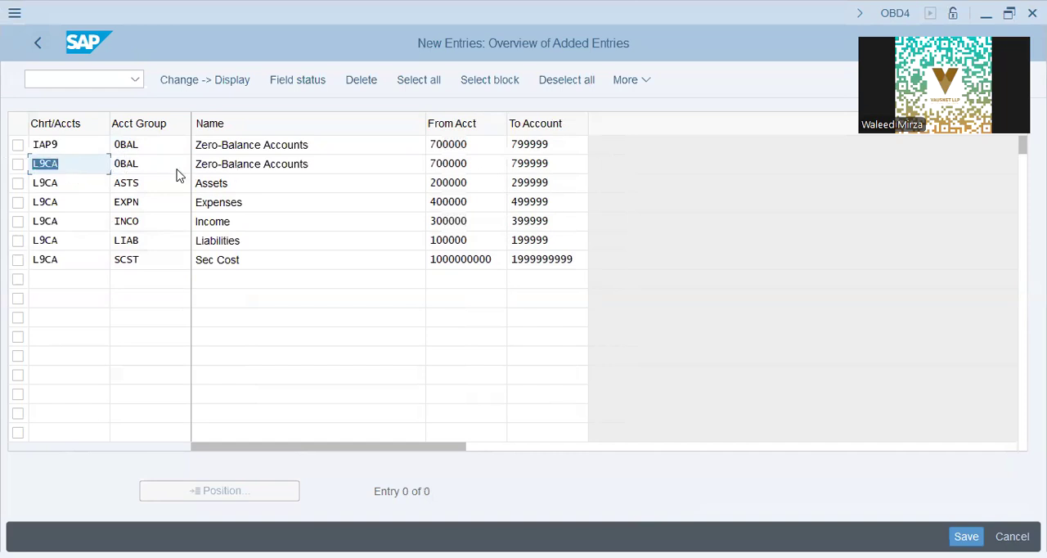
key(ctrl+v)
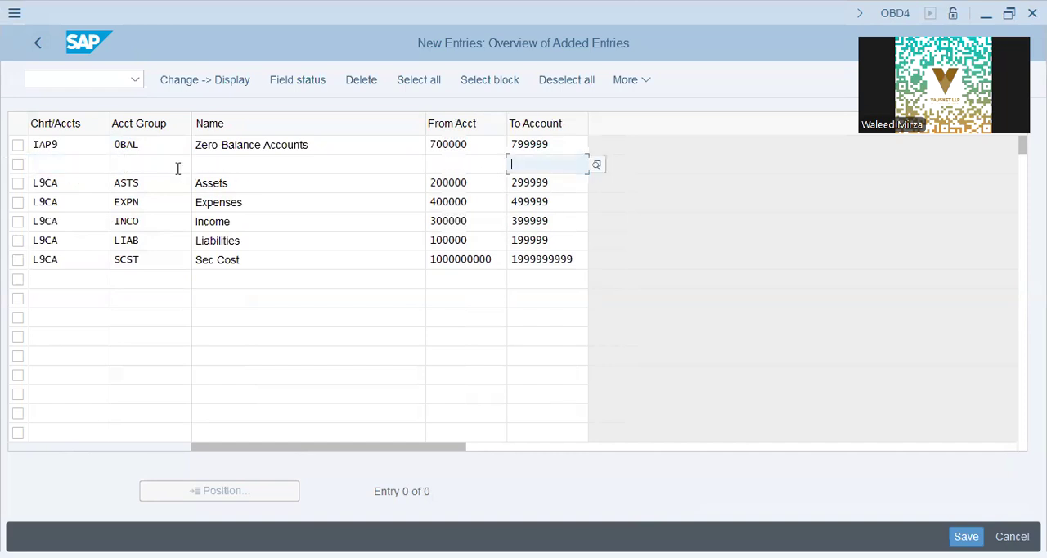
Copy the IAP9 chart of accounts value and clear L9CA from the Assets to Sec Cost rows.
drag(73, 148, 1, 154)
key(ctrl+c)
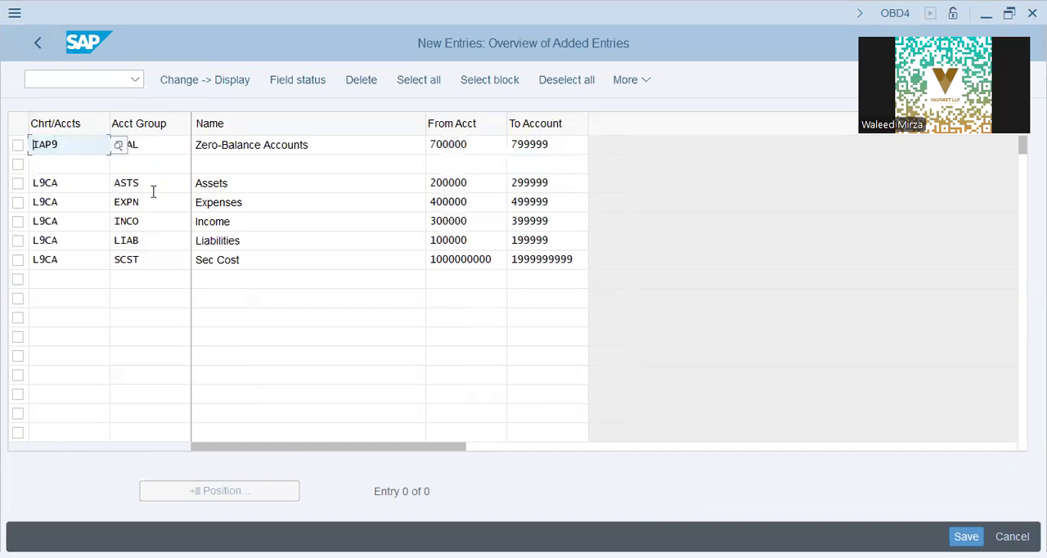
click(35, 181)
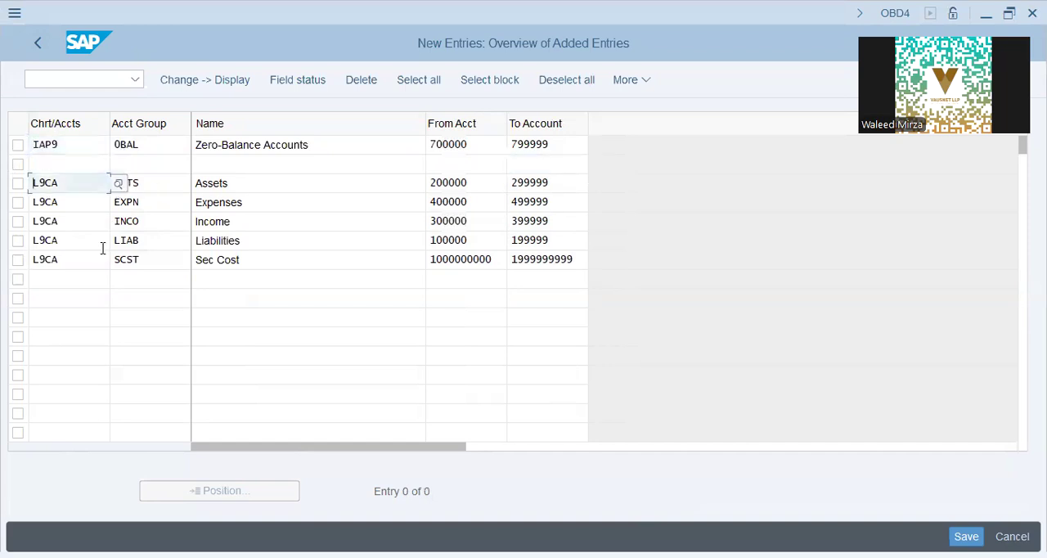
click(33, 183)
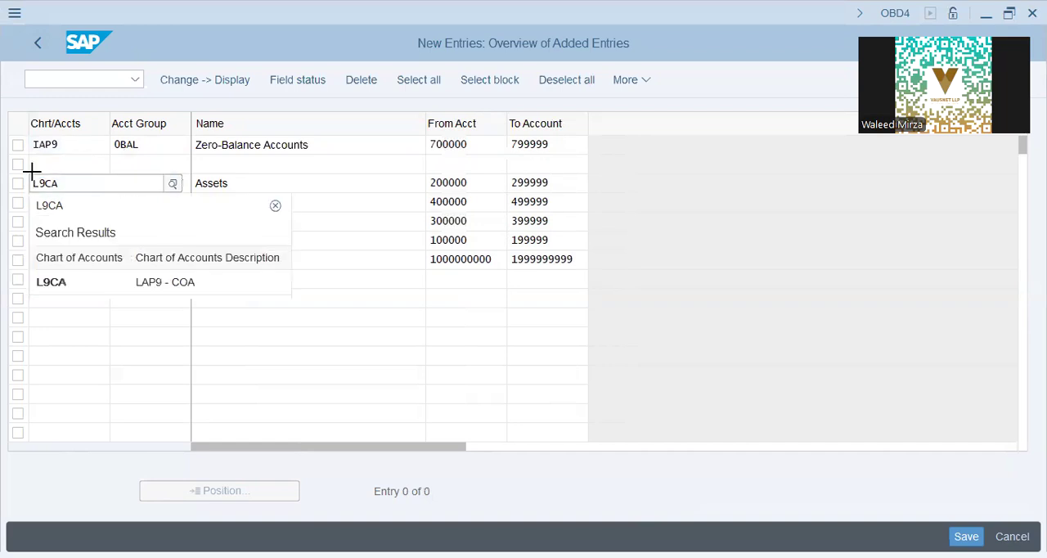
drag(33, 169, 68, 272)
key(Delete)
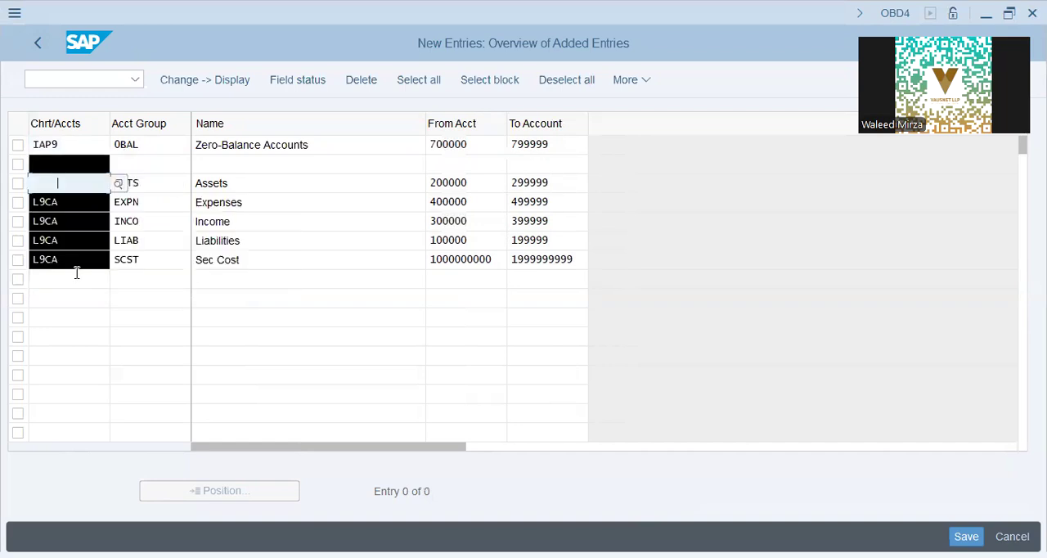
click(51, 182)
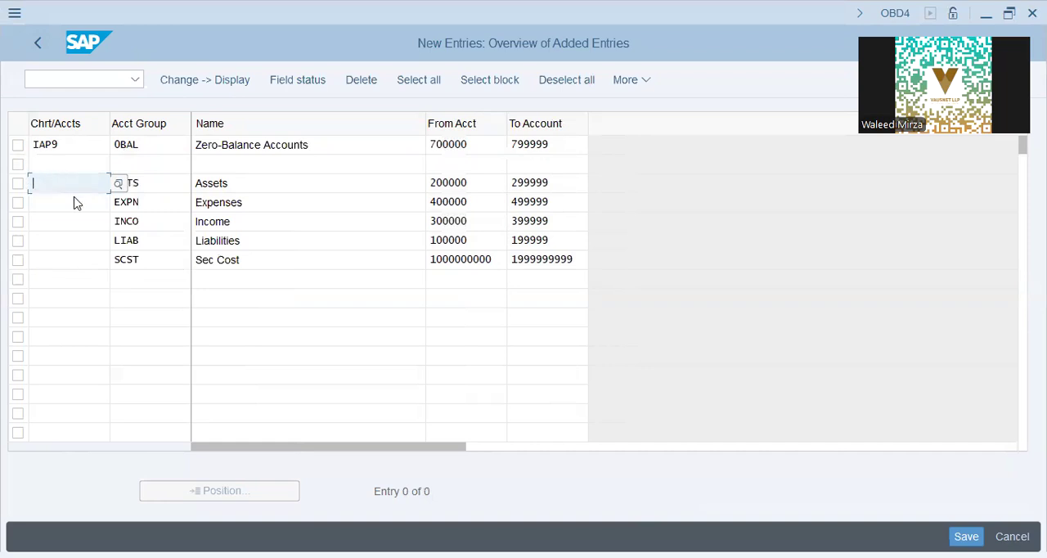
Fill in IAP9 as the chart of accounts for the Assets, Expenses, Income, Liabilities and Sec Cost rows, and try to confirm the entries.
key(ctrl+v)
key(Down)
key(ctrl+v)
key(Down)
key(ctrl+v)
key(Down)
key(ctrl+v)
key(Down)
key(ctrl+v)
key(Return)
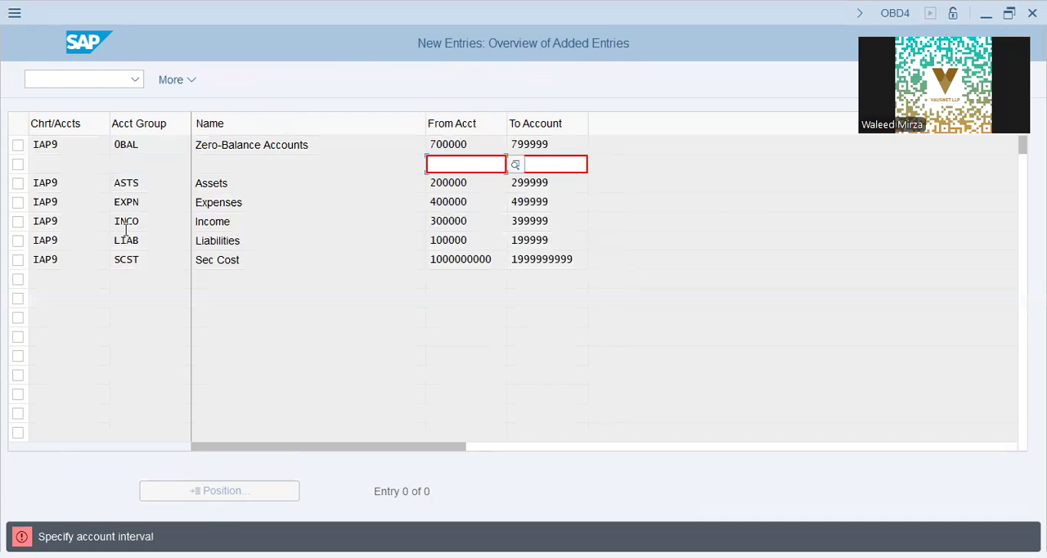
Abandon the new account group entries and return to the G/L account groups overview without saving.
click(523, 206)
key(Escape)
click(332, 383)
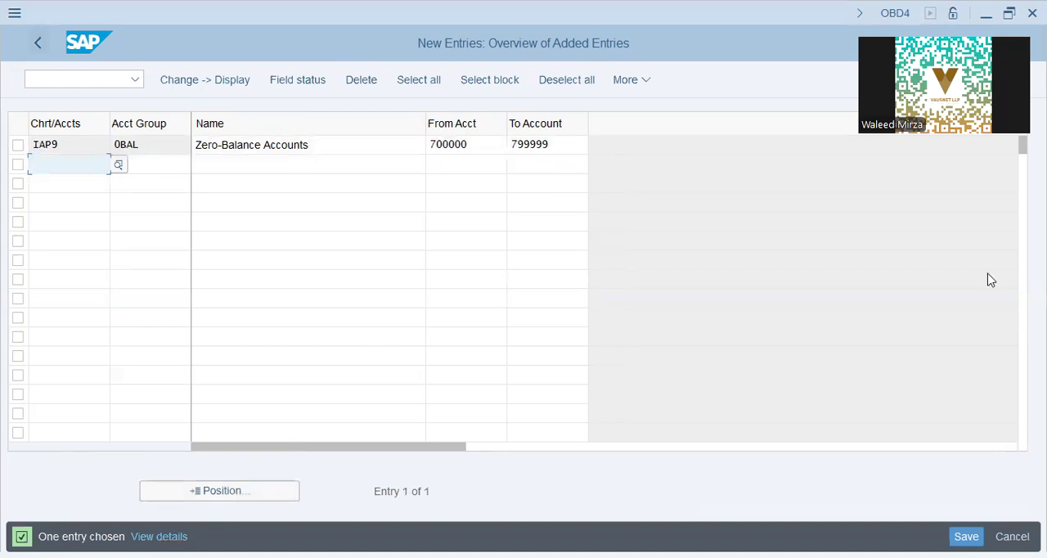
click(37, 43)
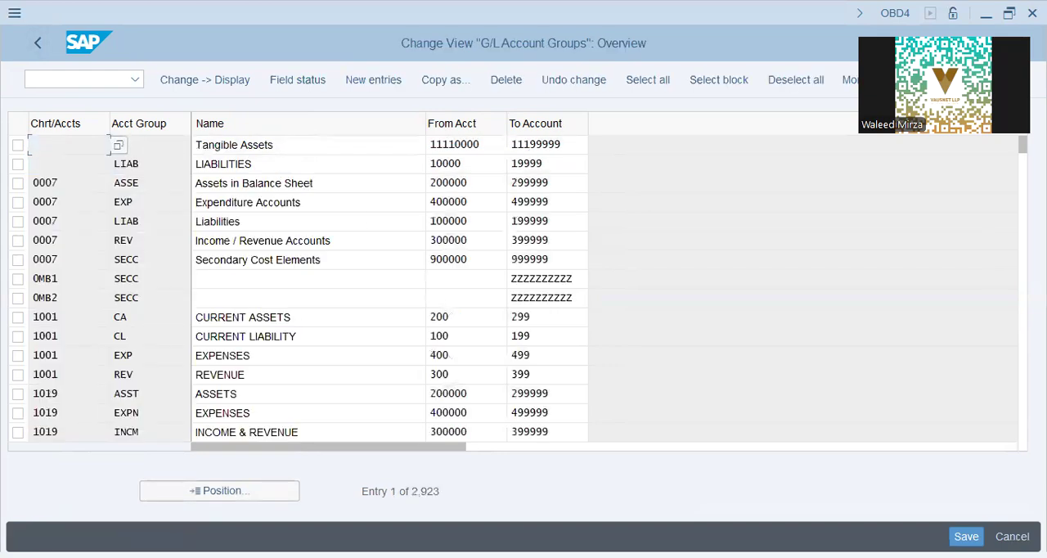
click(398, 378)
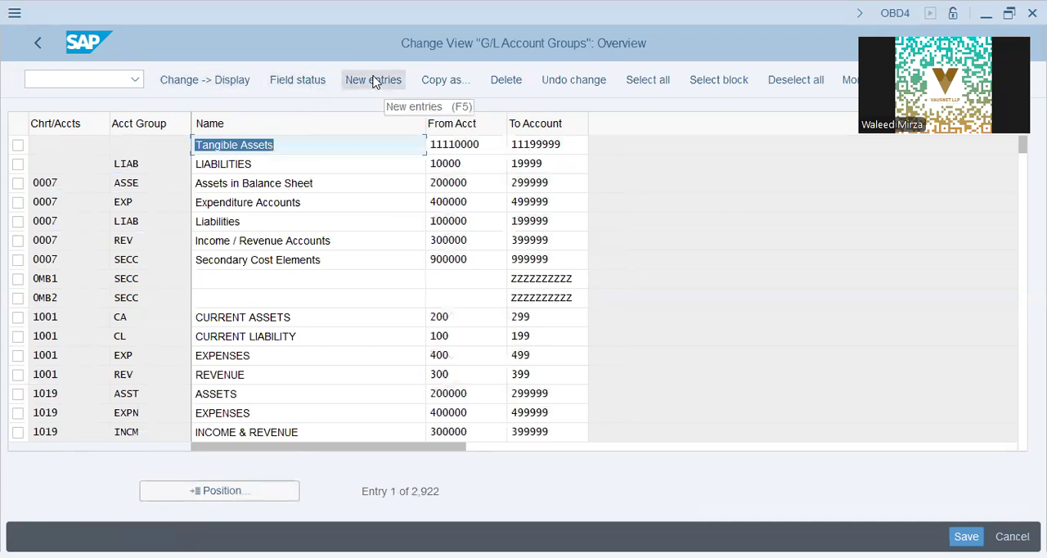
Go to the L9CA account groups and copy all six rows, from Zero-Balance Accounts to Sec Cost, into new entries.
click(219, 496)
text(L9CA)
key(Return)
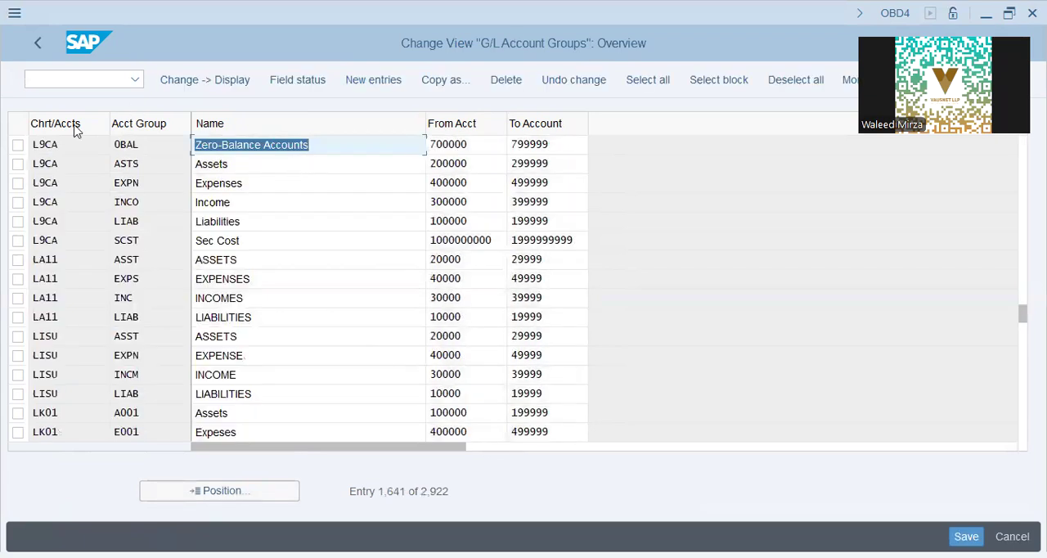
drag(227, 251, 575, 241)
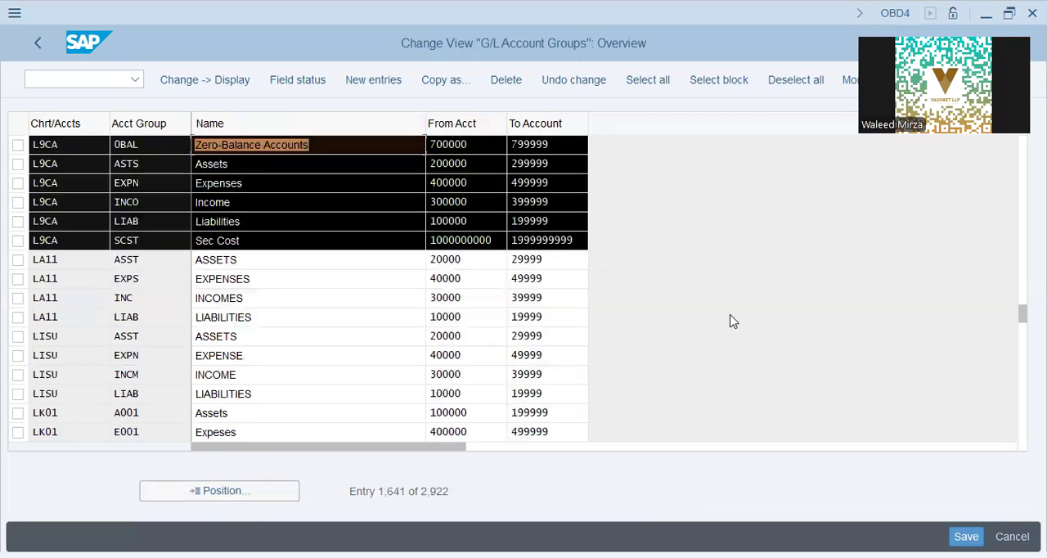
key(ctrl+c)
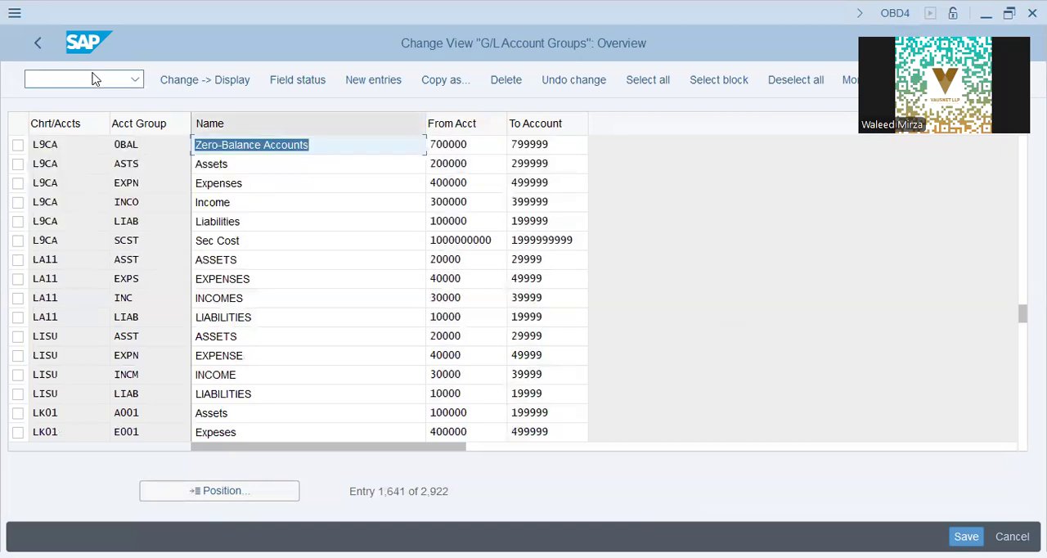
click(363, 87)
key(ctrl+v)
Set the Zero-Balance Accounts row's chart of accounts to IAP9 and clear L9CA from the other five rows.
drag(70, 146, 1, 126)
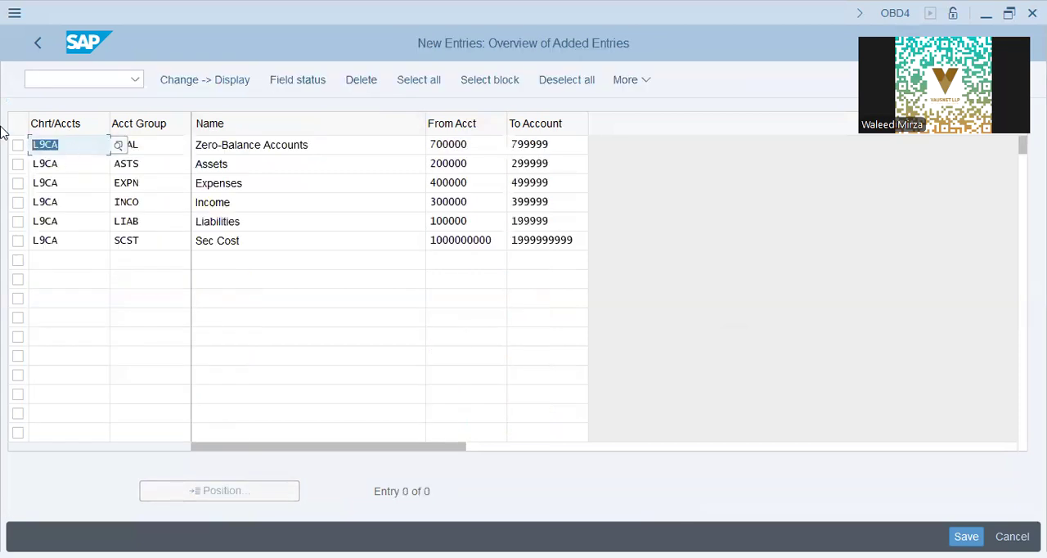
text(IAP9)
click(1, 127)
click(383, 245)
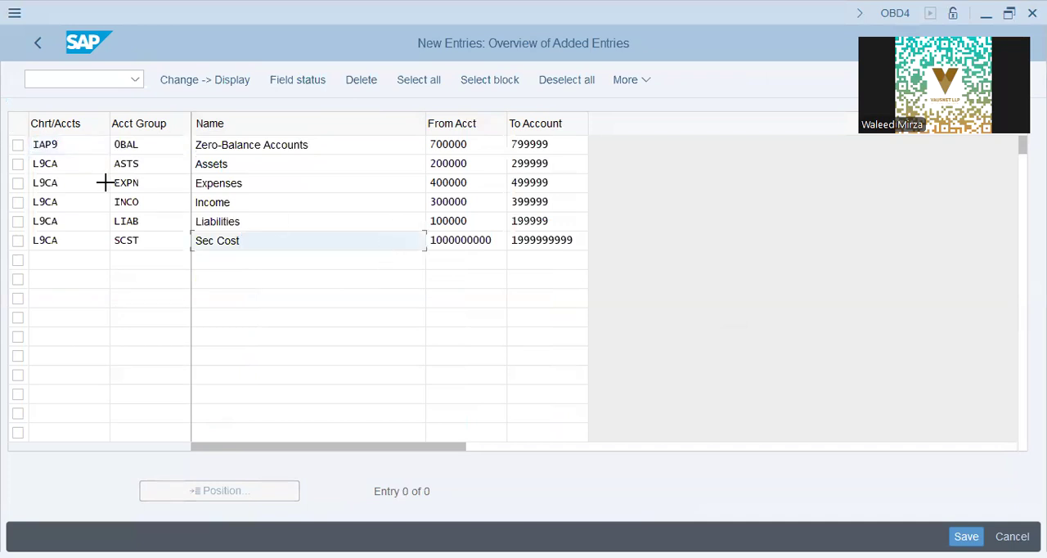
drag(36, 163, 77, 239)
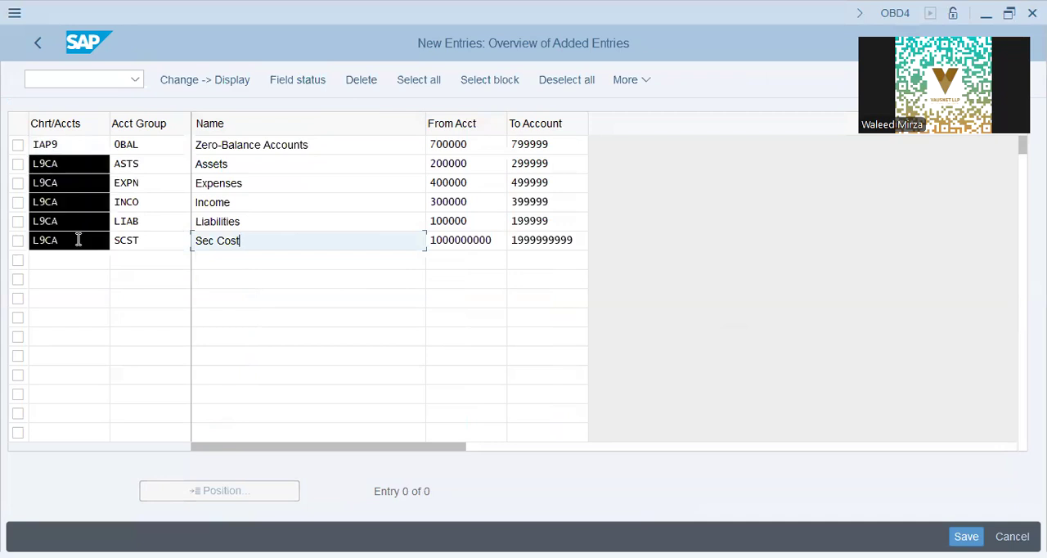
key(Delete)
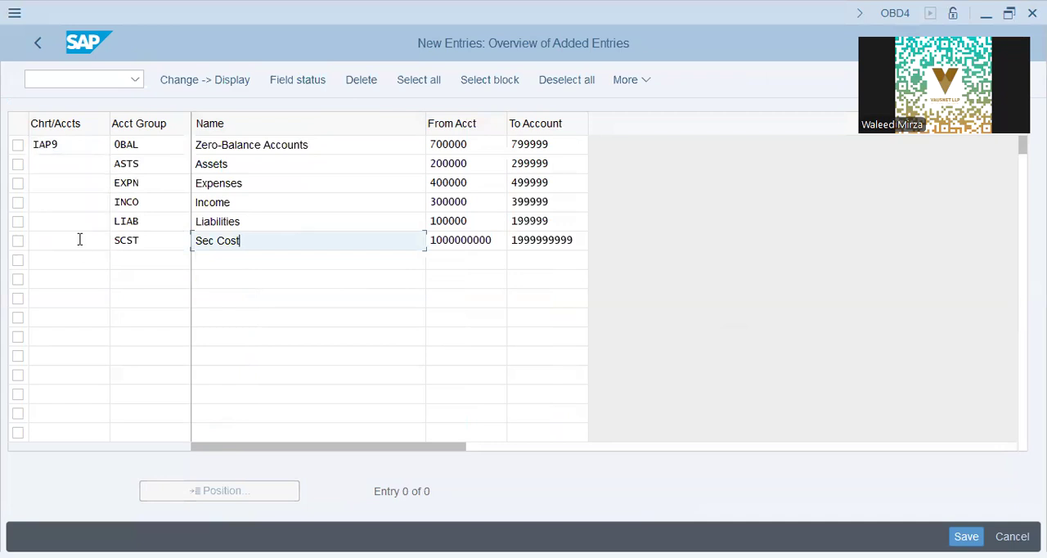
Enter IAP9 as the chart of accounts for the Assets, Expenses, Income, Liabilities and Sec Cost account groups.
key(ctrl+v)
key(BackSpace)
key(BackSpace)
key(BackSpace)
key(BackSpace)
click(70, 167)
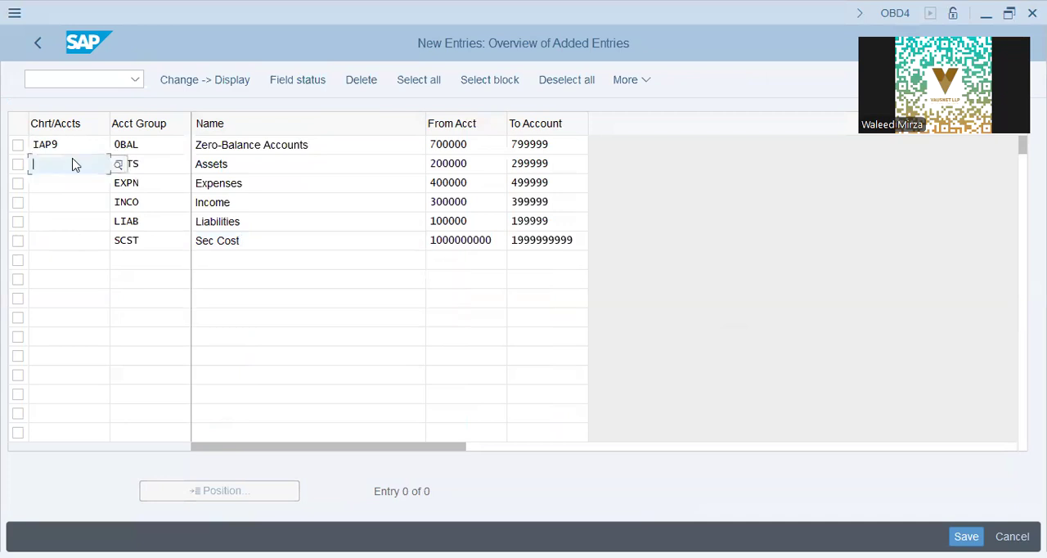
key(ctrl+v)
key(Down)
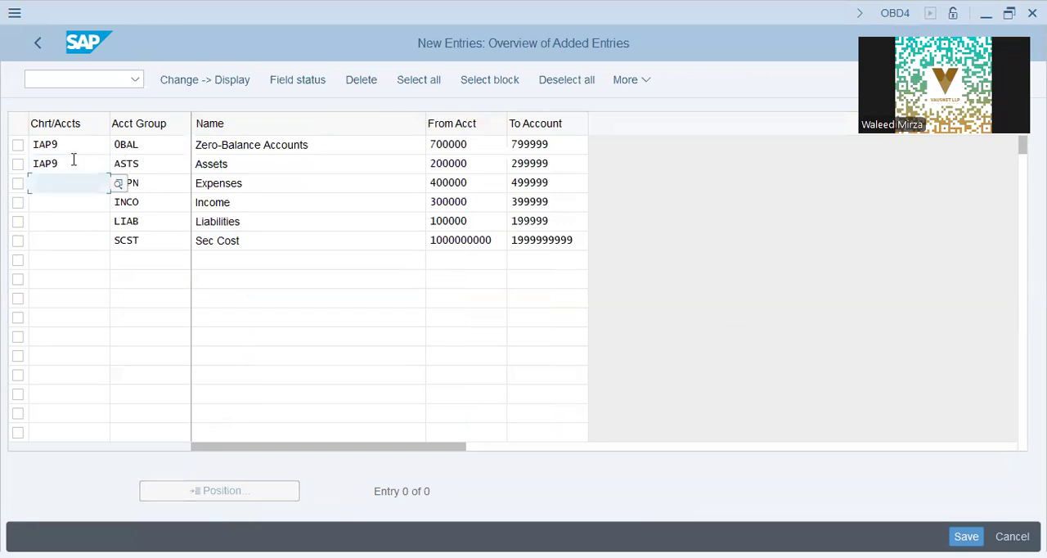
key(ctrl+v)
key(Down)
key(ctrl+v)
key(Down)
key(ctrl+v)
key(Down)
key(ctrl+v)
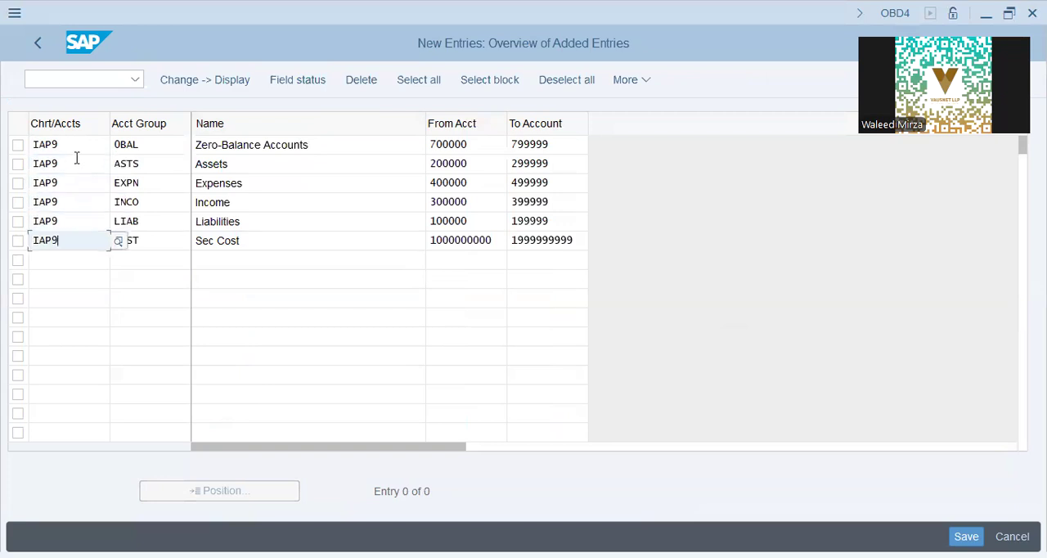
Change the name of the zero-balance account group to "Zero-Bal Accts [700-799]".
click(327, 148)
drag(307, 146, 243, 146)
click(243, 146)
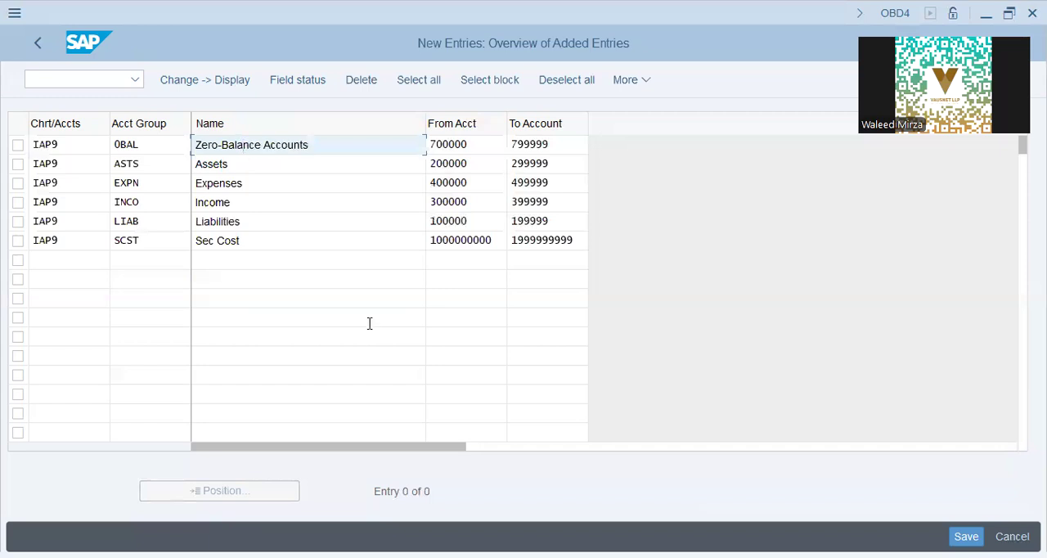
key(shift+End)
key(Delete)
key(BackSpace)
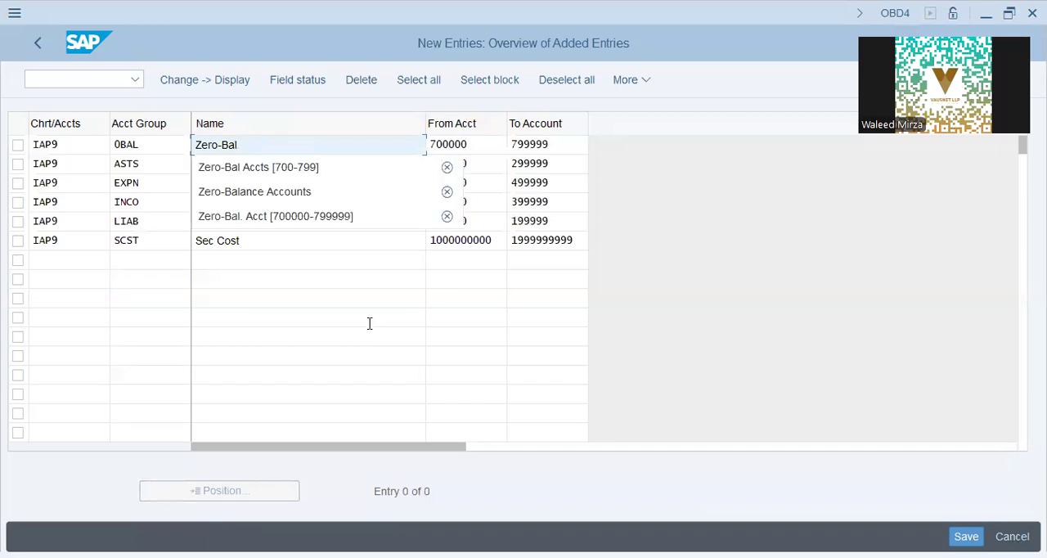
key(Down)
key(Return)
key(Down)
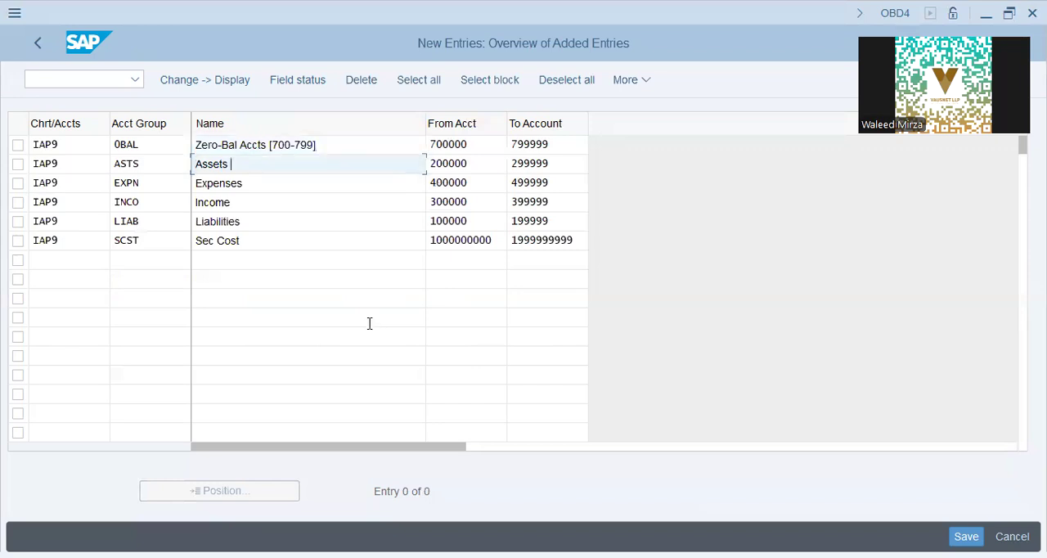
Name the Assets and Expenses account groups "Assets [200-299]" and "Expenses [400-499]".
key(Down)
key(Return)
key(Down)
key(Down)
key(Return)
key(Down)
key(Up)
key(Up)
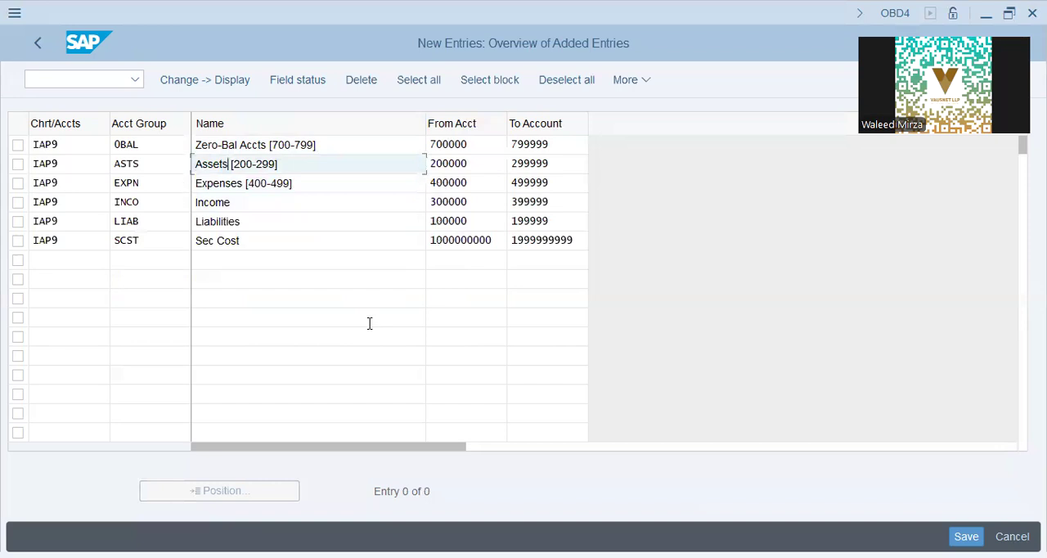
key(shift+End)
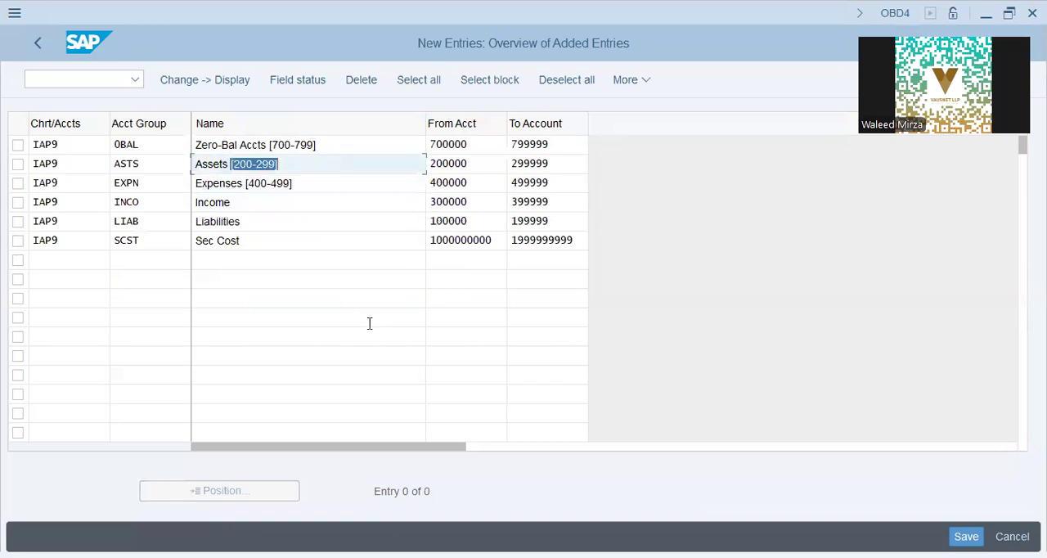
key(BackSpace)
key(Down)
key(Down)
key(Down)
key(Return)
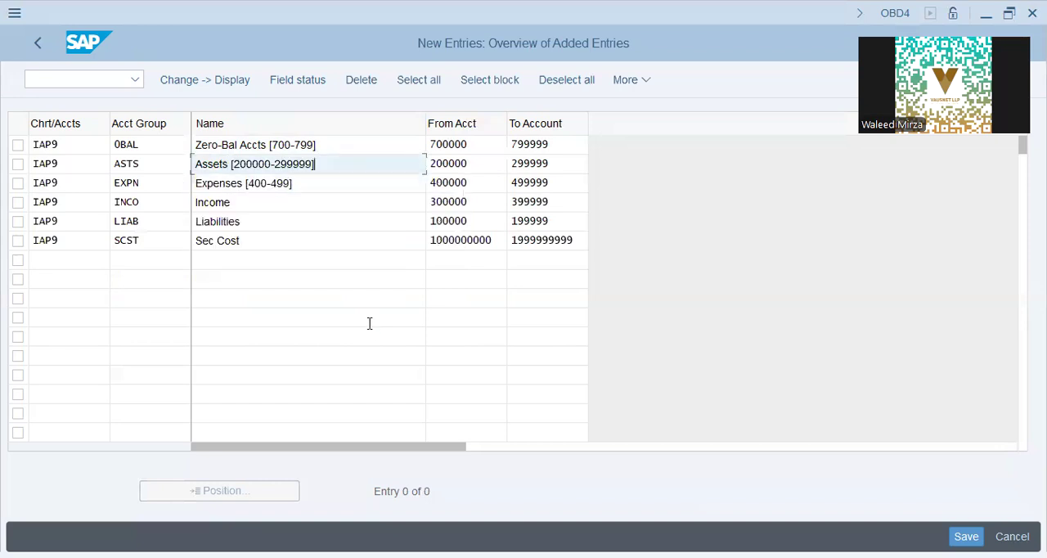
key(Up)
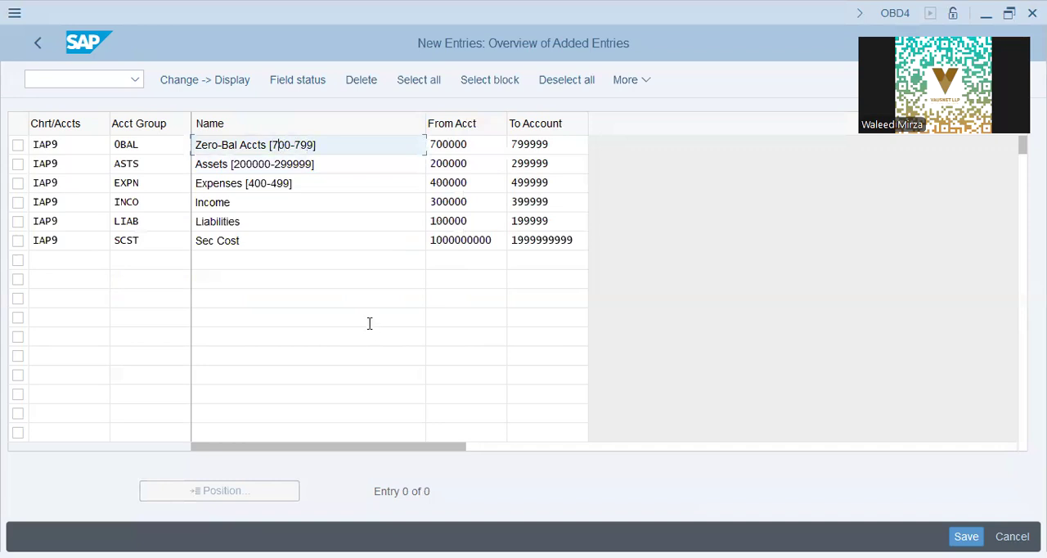
key(End)
key(BackSpace)
key(BackSpace)
key(BackSpace)
key(BackSpace)
key(BackSpace)
key(BackSpace)
key(BackSpace)
key(BackSpace)
key(BackSpace)
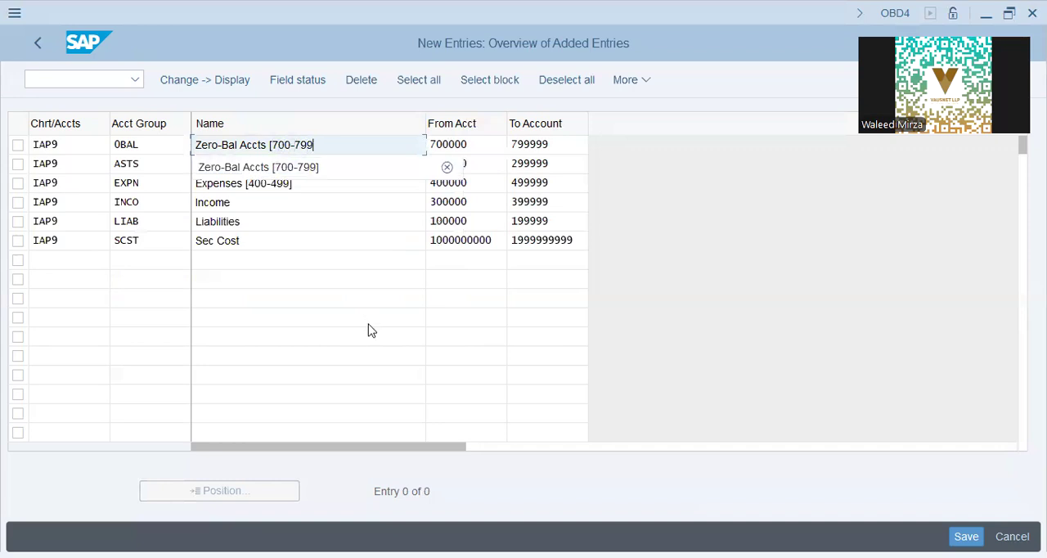
key(BackSpace)
key(BackSpace)
key(BackSpace)
key(BackSpace)
key(BackSpace)
key(BackSpace)
key(Down)
key(Down)
key(Down)
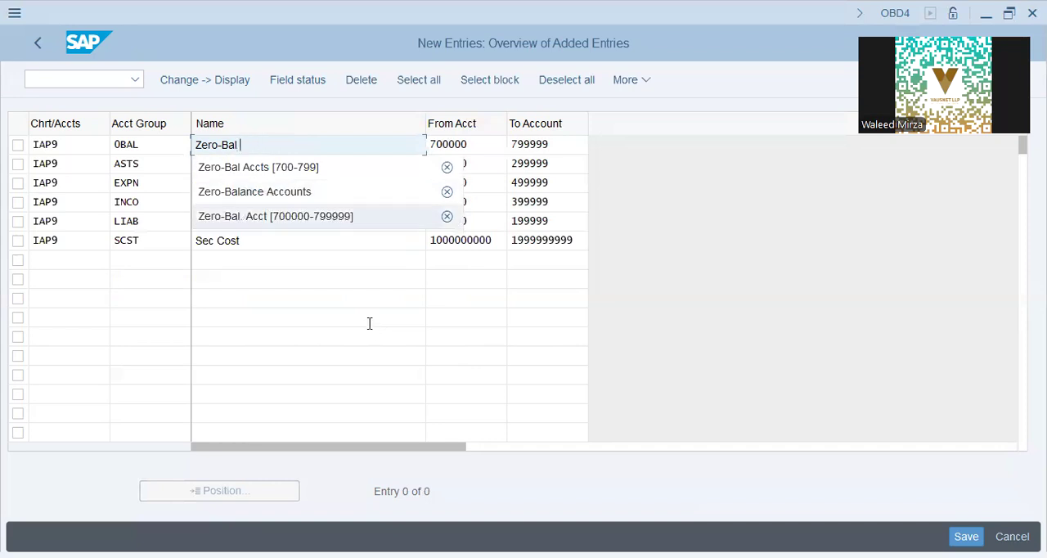
key(Return)
key(Down)
key(Down)
key(Down)
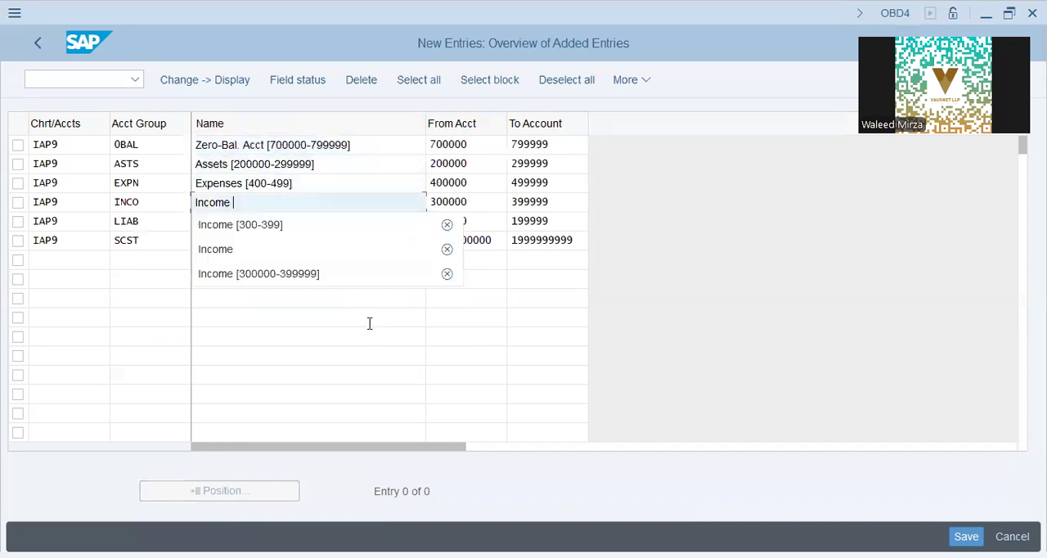
key(Down)
key(Down)
key(Return)
key(Down)
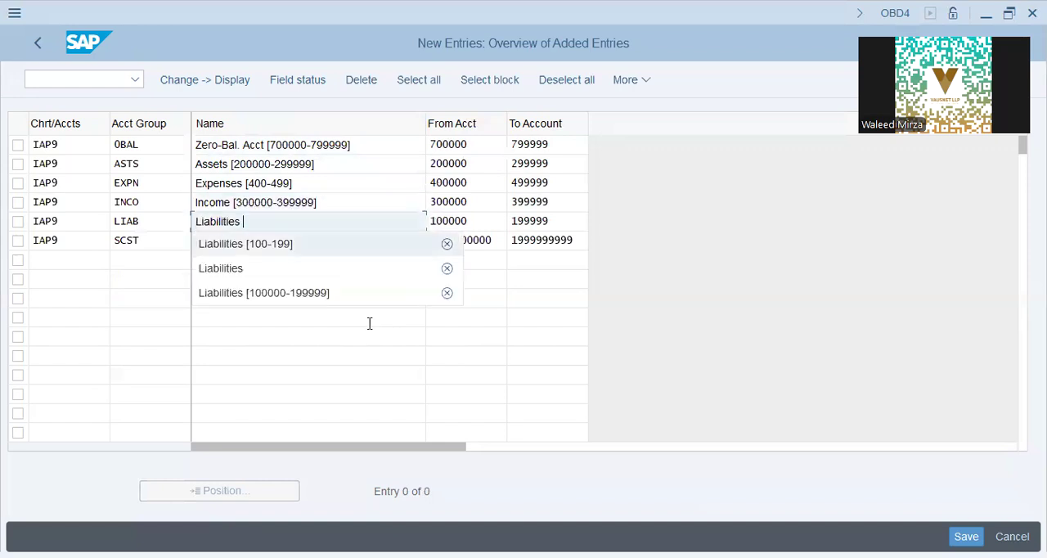
key(Down)
key(Down)
key(Return)
key(Down)
key(Down)
key(Down)
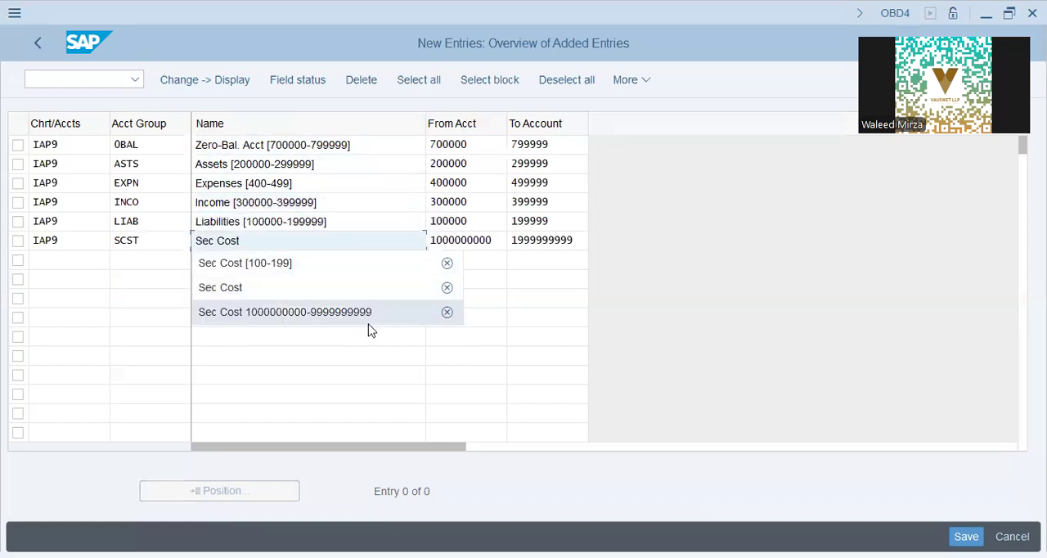
key(Return)
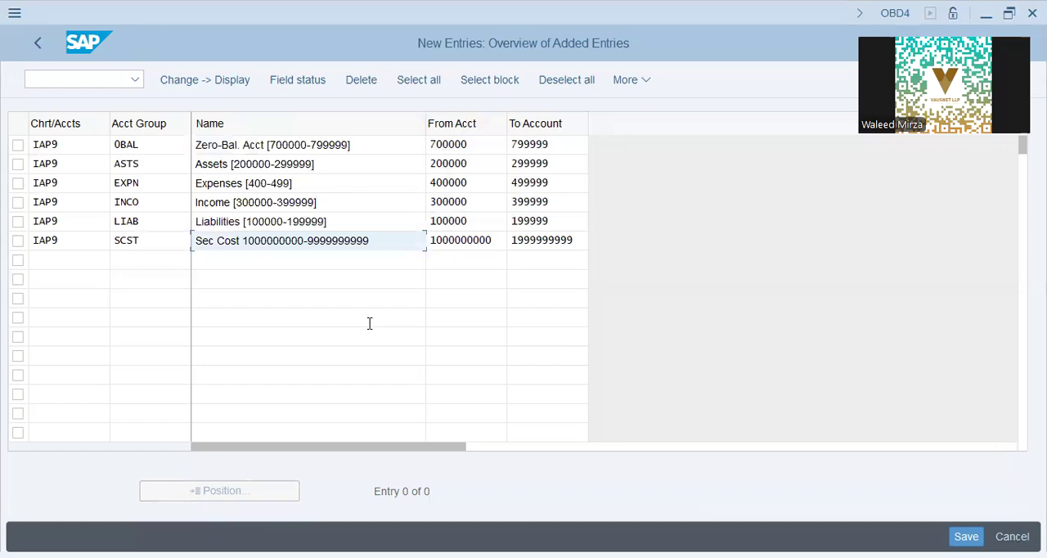
key(Return)
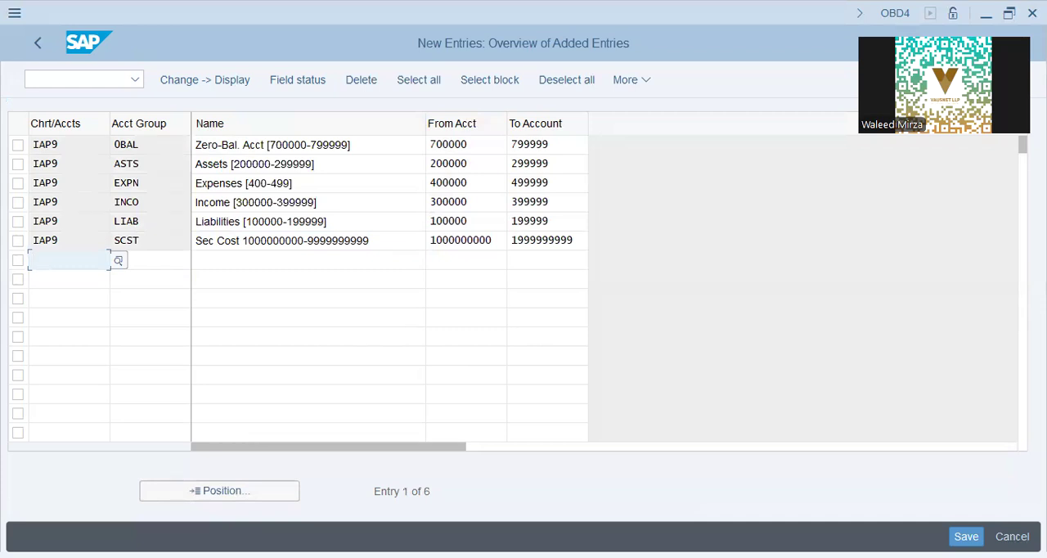
click(343, 183)
key(BackSpace)
key(BackSpace)
key(BackSpace)
key(BackSpace)
key(BackSpace)
key(BackSpace)
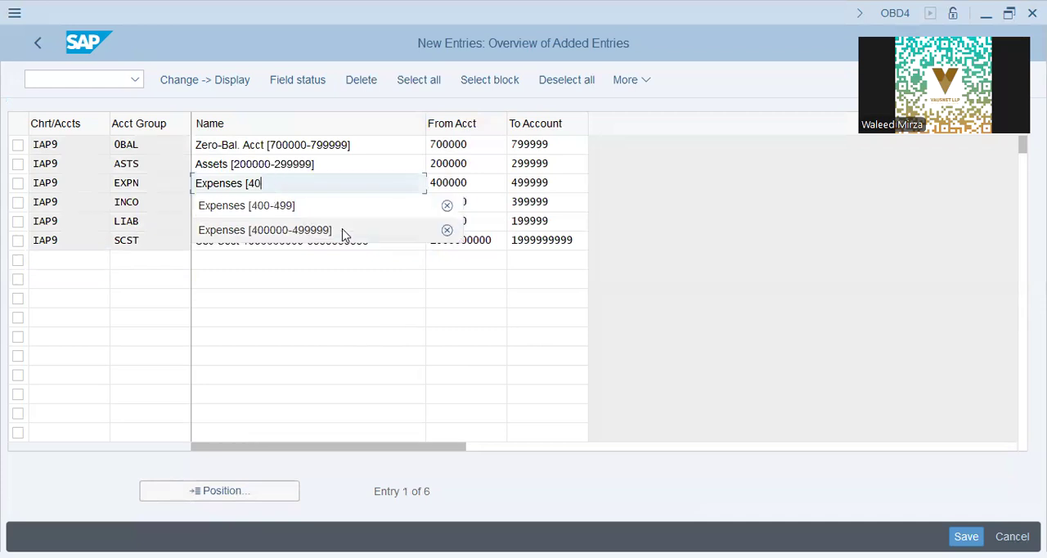
key(BackSpace)
key(Down)
key(Down)
key(Down)
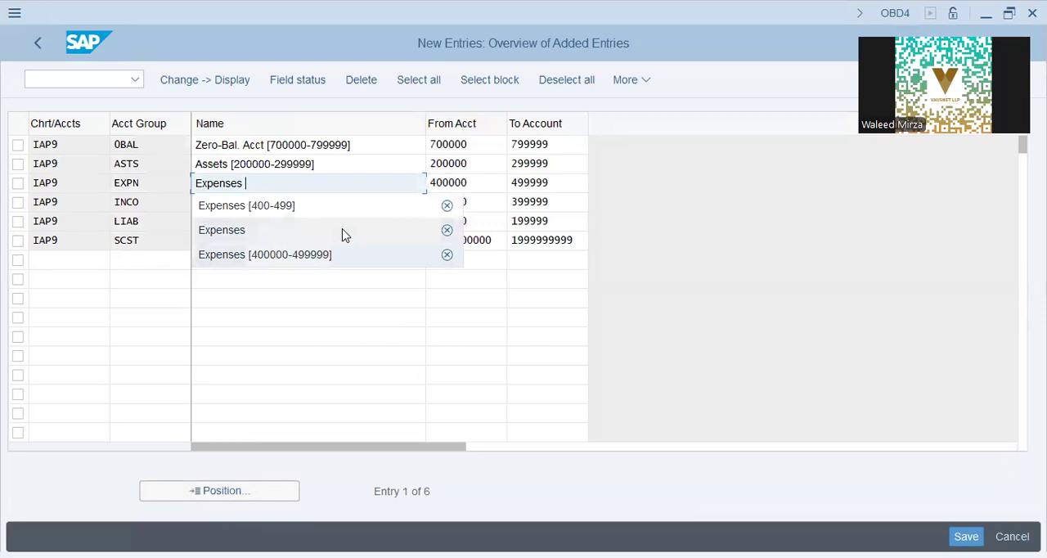
key(Return)
key(Return)
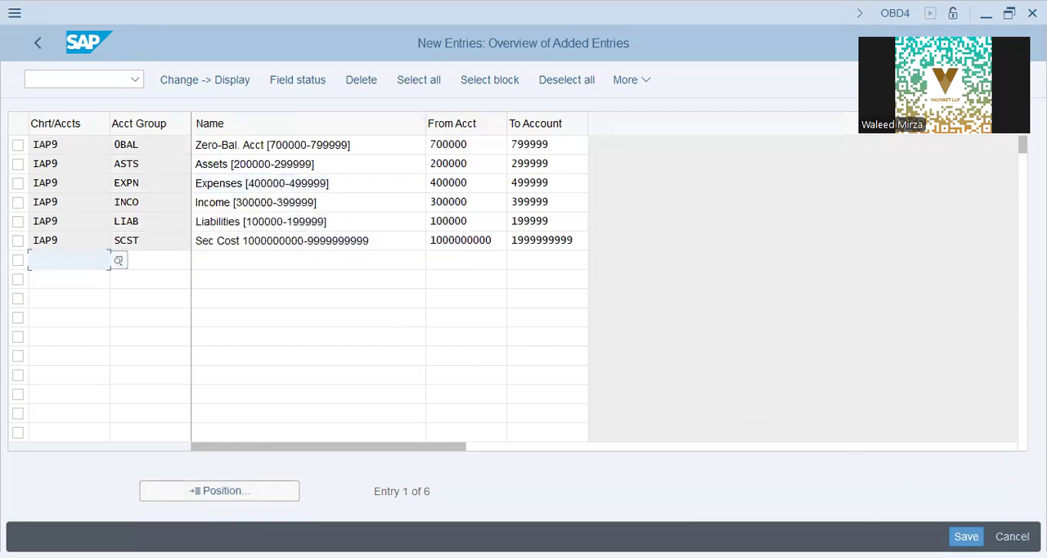
Save the IAP9 account groups to customizing request SA2K902168 and return to the implementation guide.
key(ctrl+s)
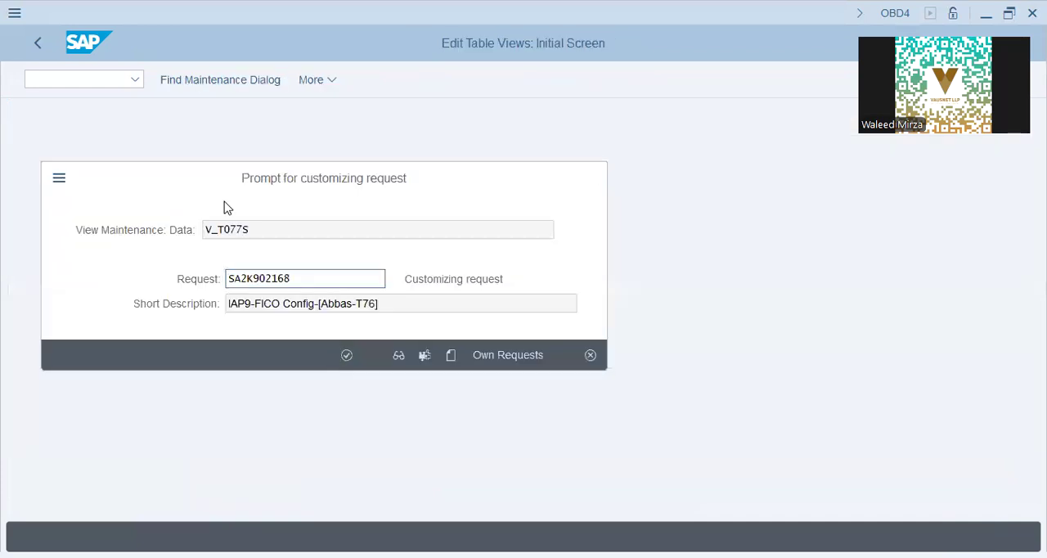
key(Return)
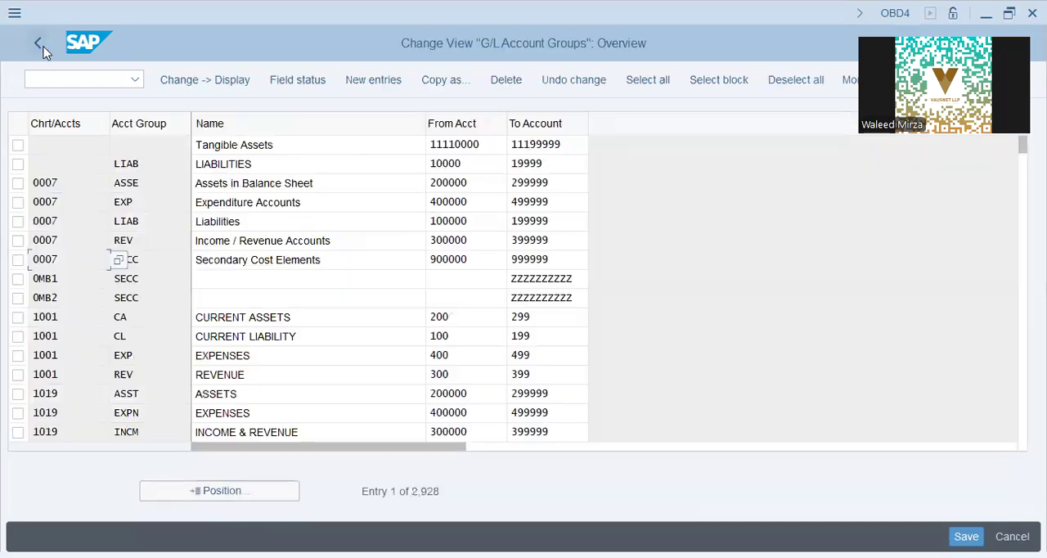
click(41, 45)
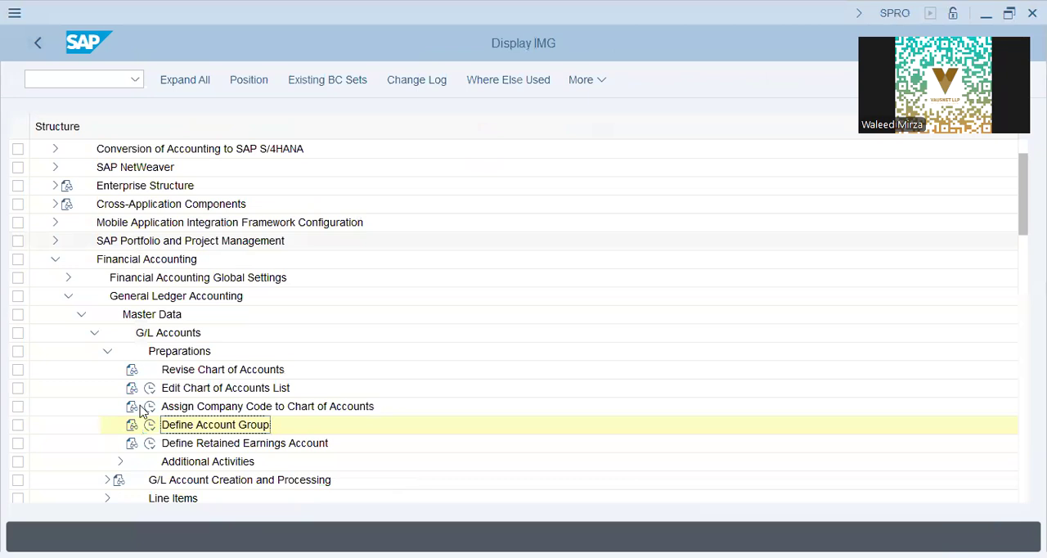
Check the retained earnings account assignment defined for chart of accounts L9CA, then return to the implementation guide.
click(148, 446)
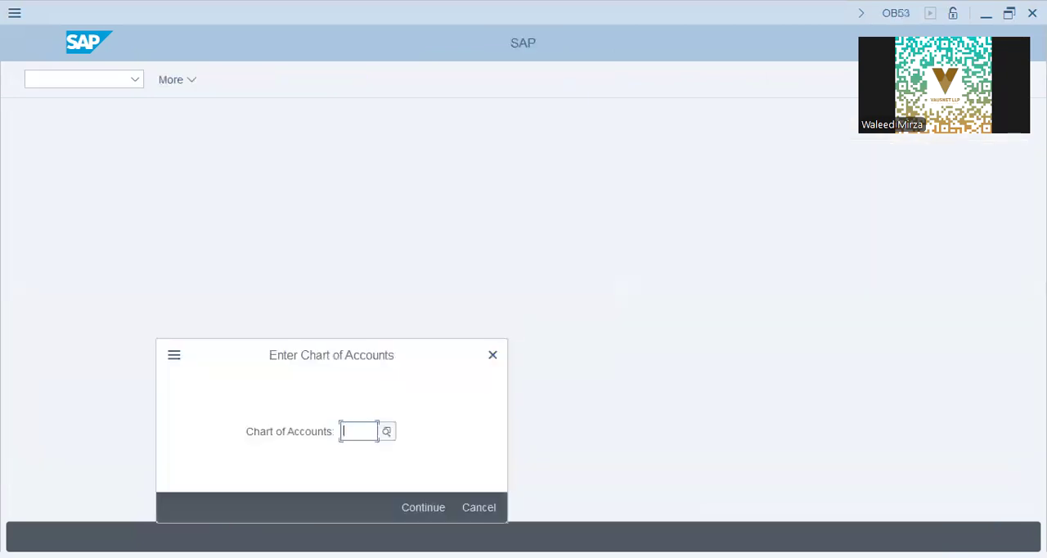
text(L9CA)
key(Return)
click(157, 244)
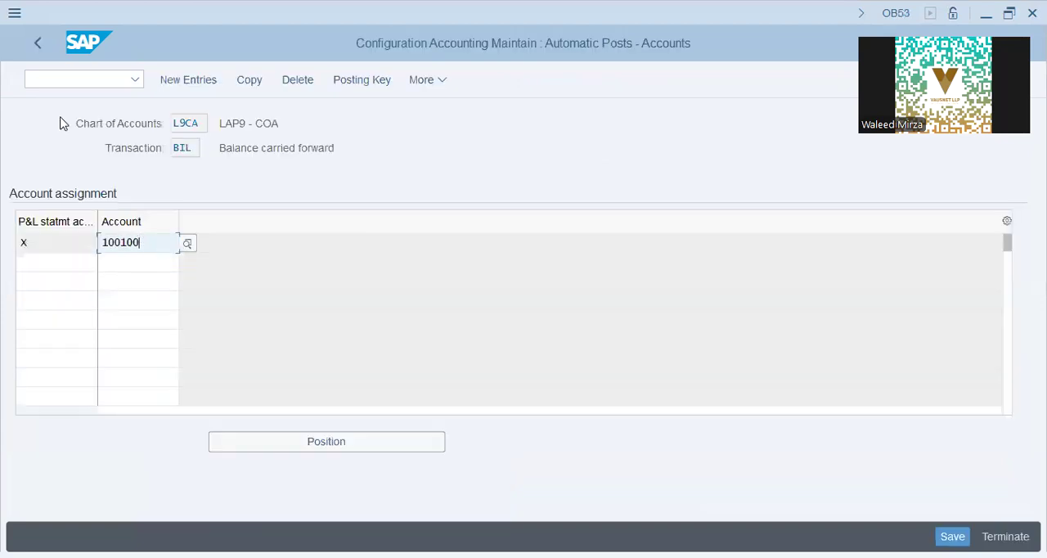
click(38, 45)
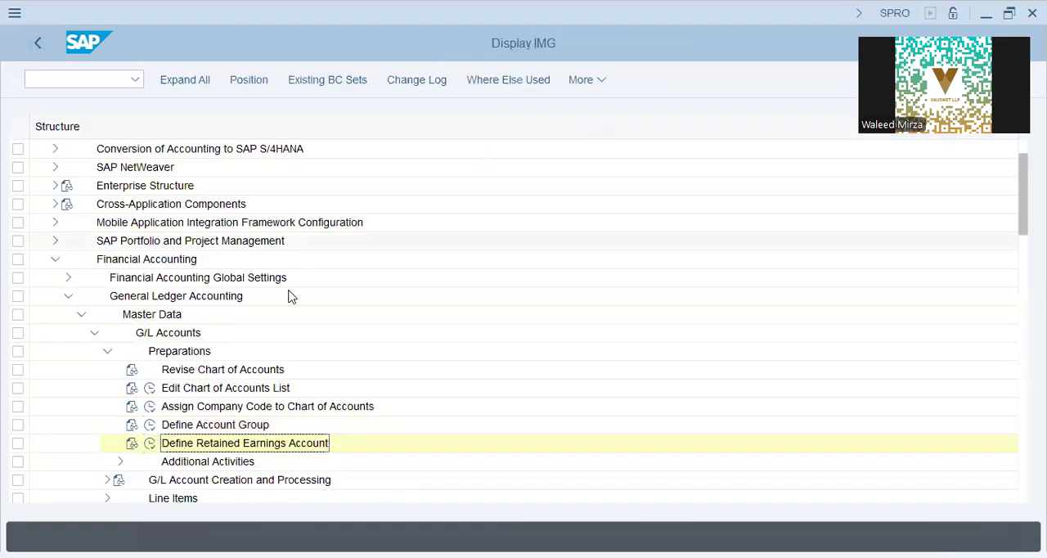
Define the retained earnings account for chart of accounts IAP9 with P&L statement account type X and account 100100.
click(151, 444)
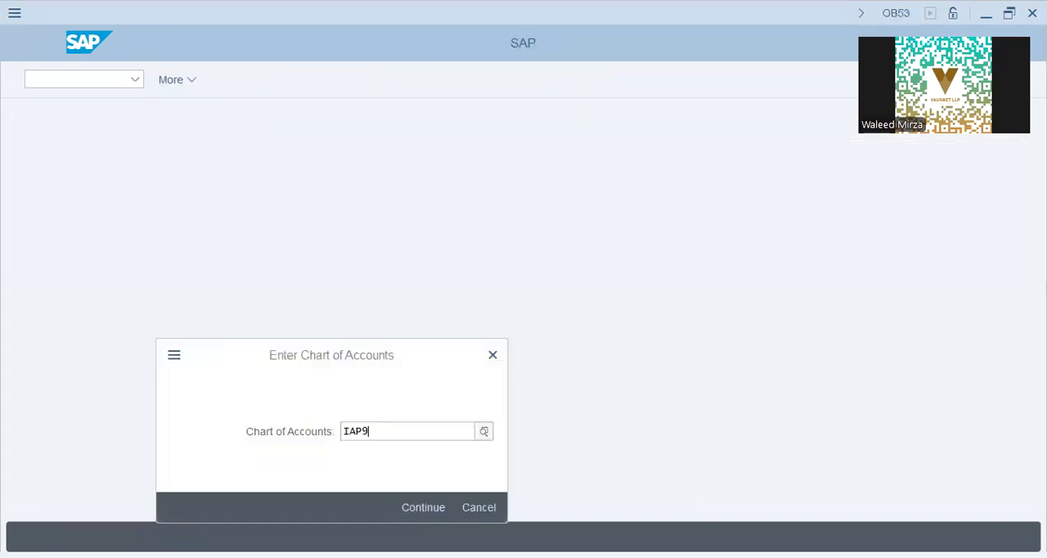
key(Return)
text(x)
click(152, 251)
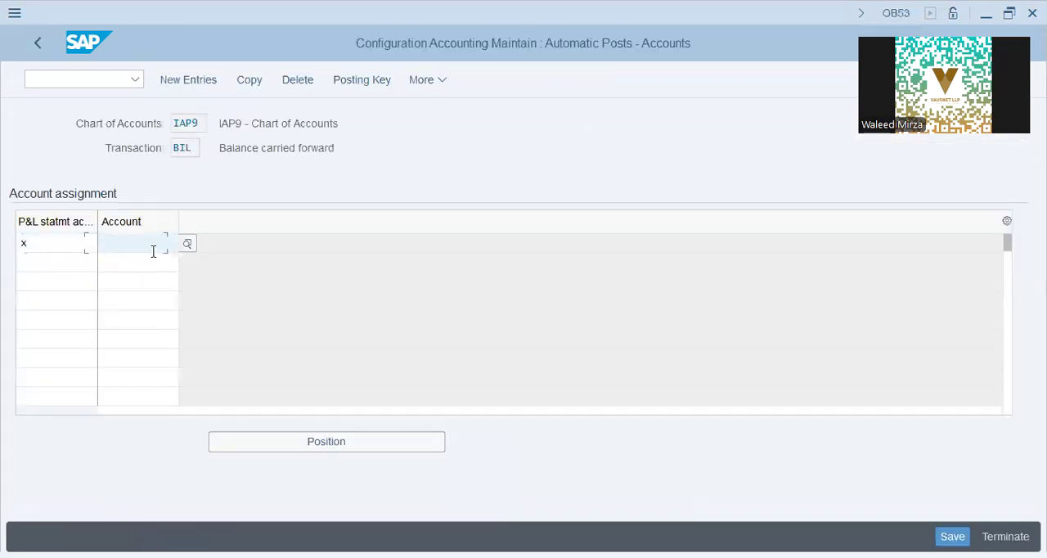
text(100100)
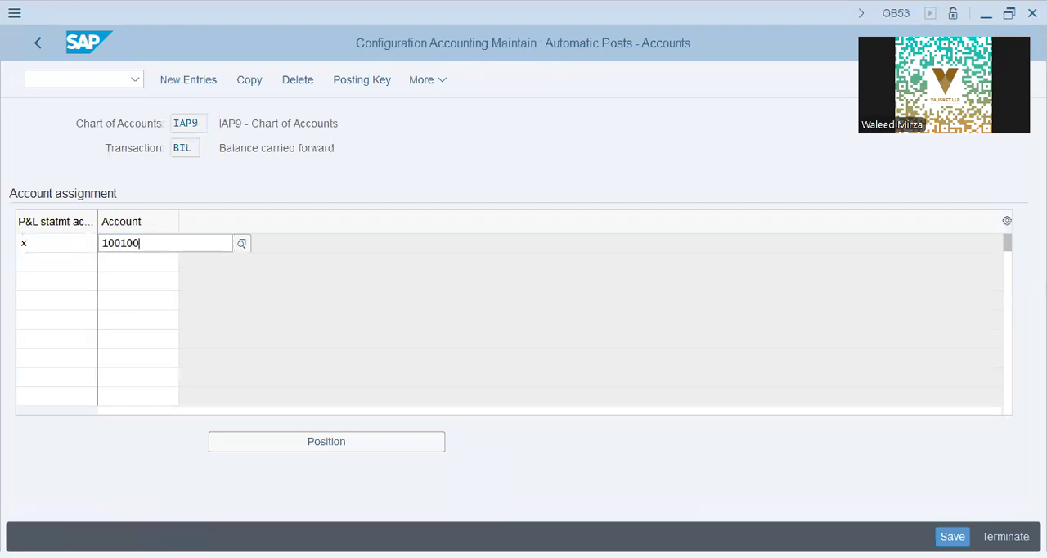
key(Return)
key(Return)
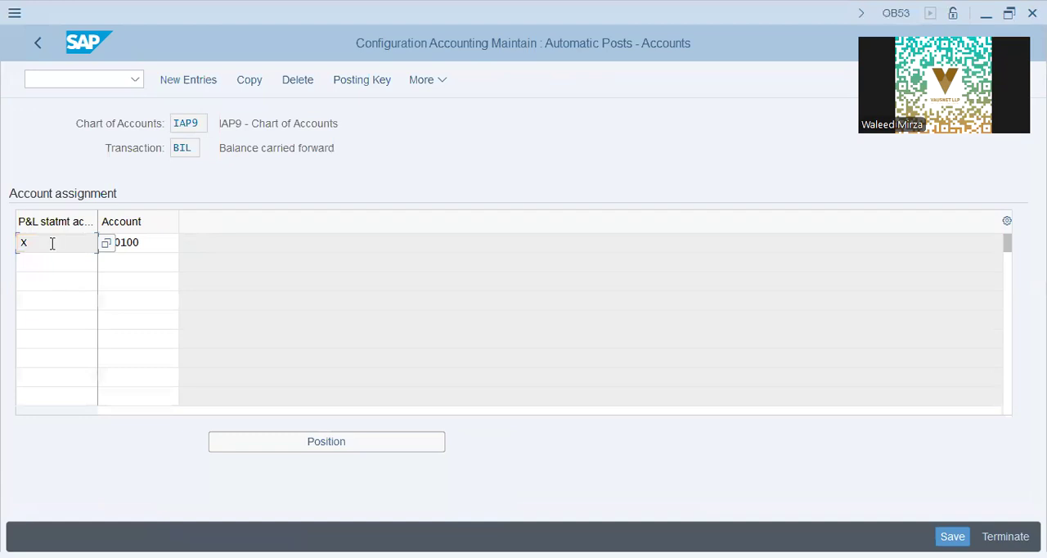
Save the IAP9 retained earnings account assignment to customizing request SA2K902168.
click(52, 260)
key(Down)
key(Down)
key(Down)
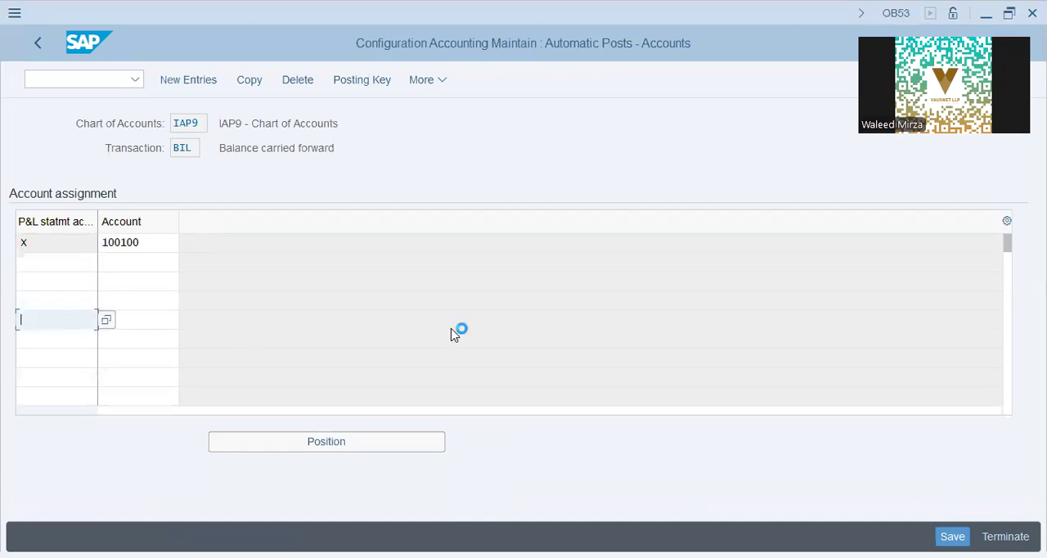
click(349, 354)
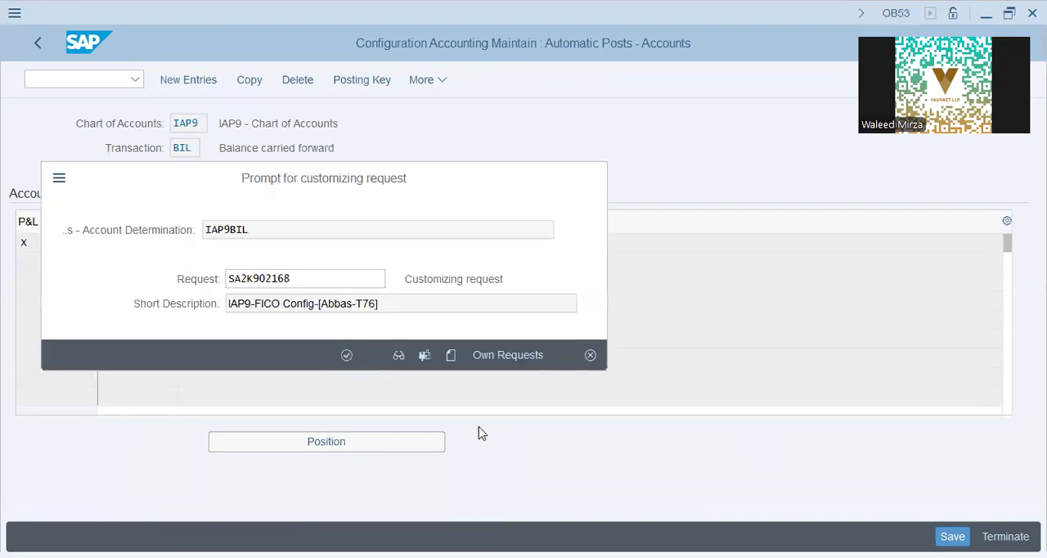